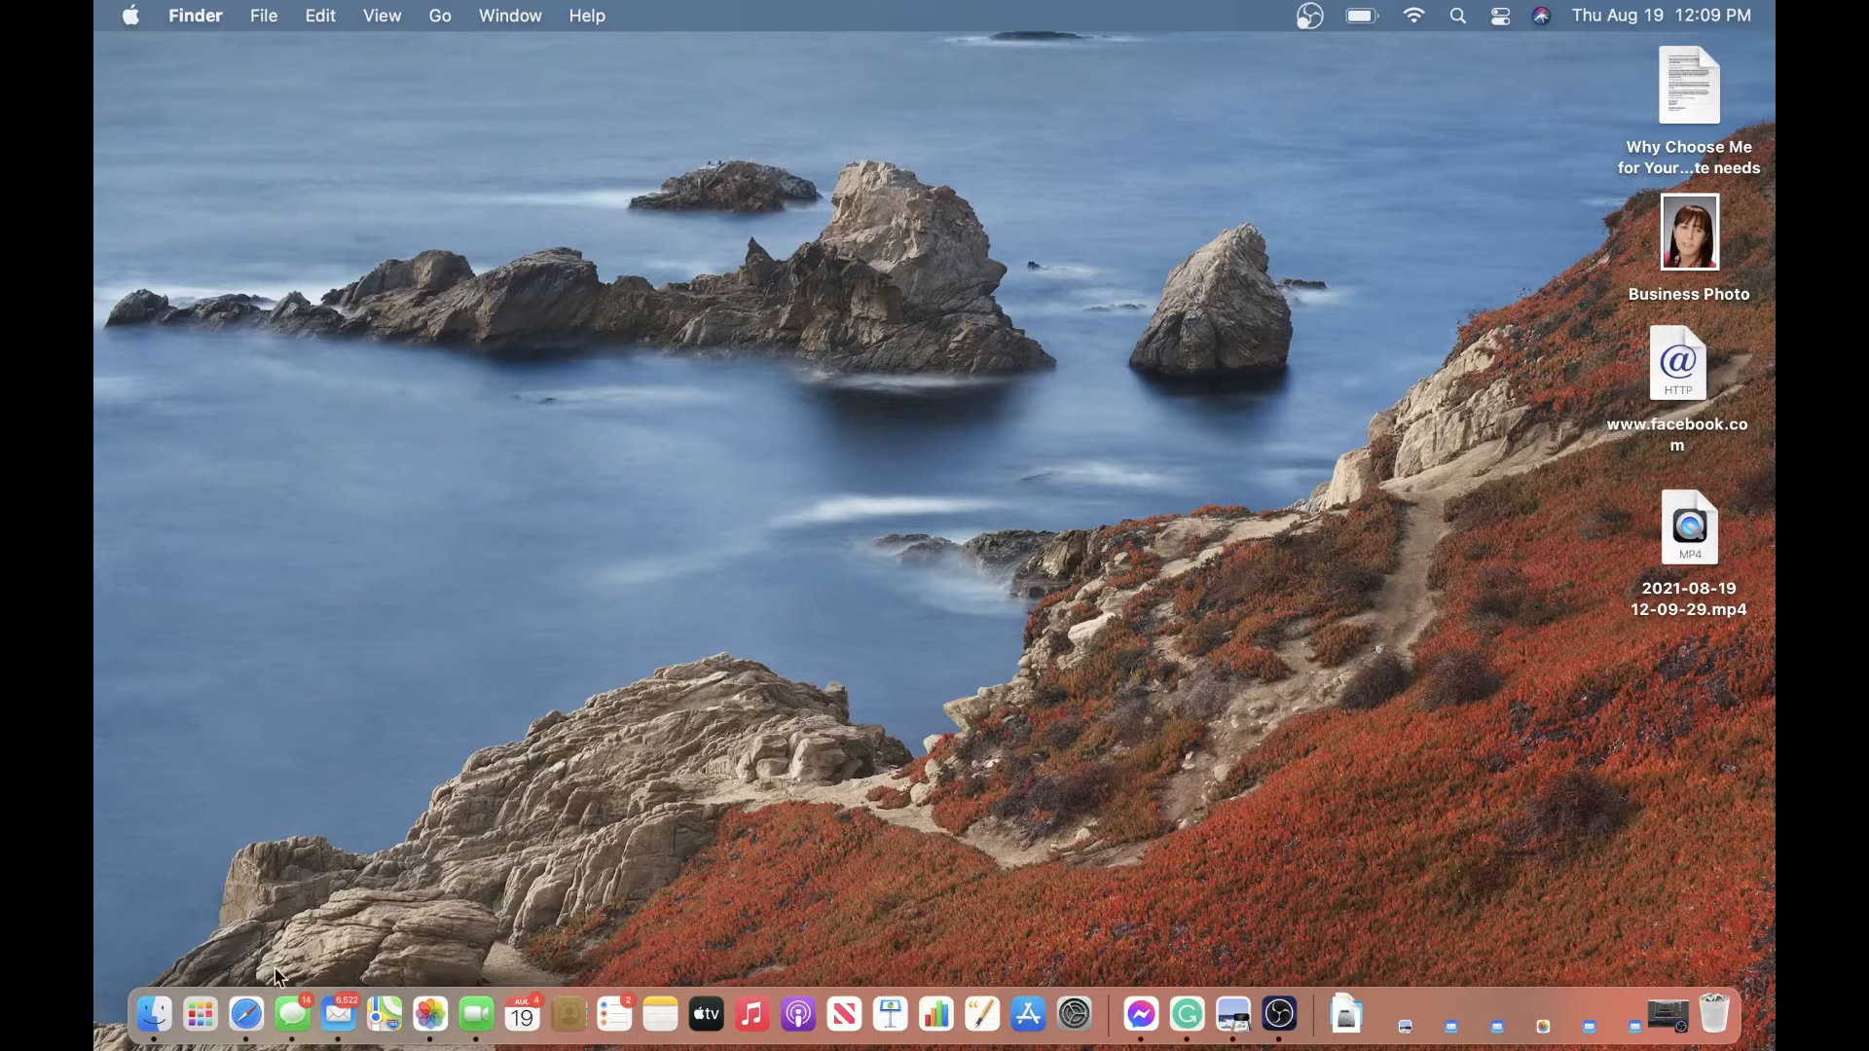
In Safari, search the web for "canon drivers" and open the Canon U.S.A., Inc. Drivers & Downloads result.
{"action": "left_click", "coordinate": [248, 1014]}
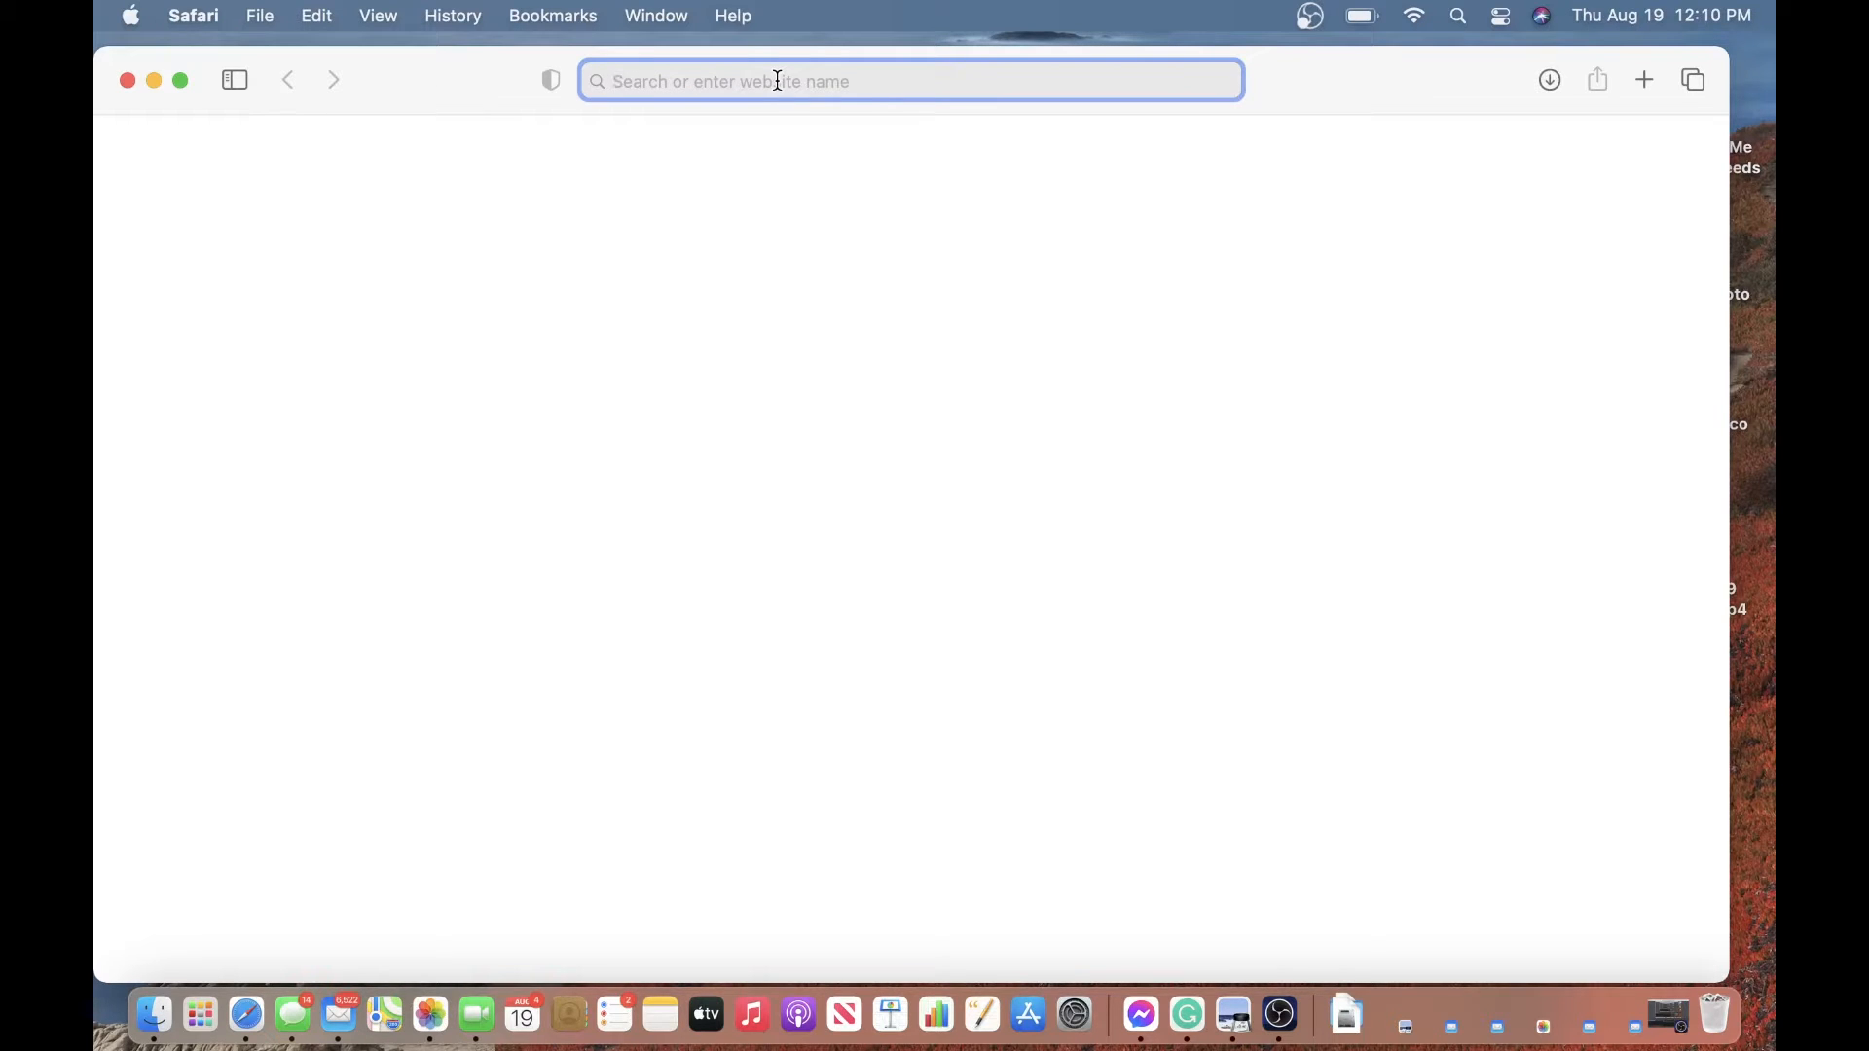
{"action": "type", "text": "canon dr"}
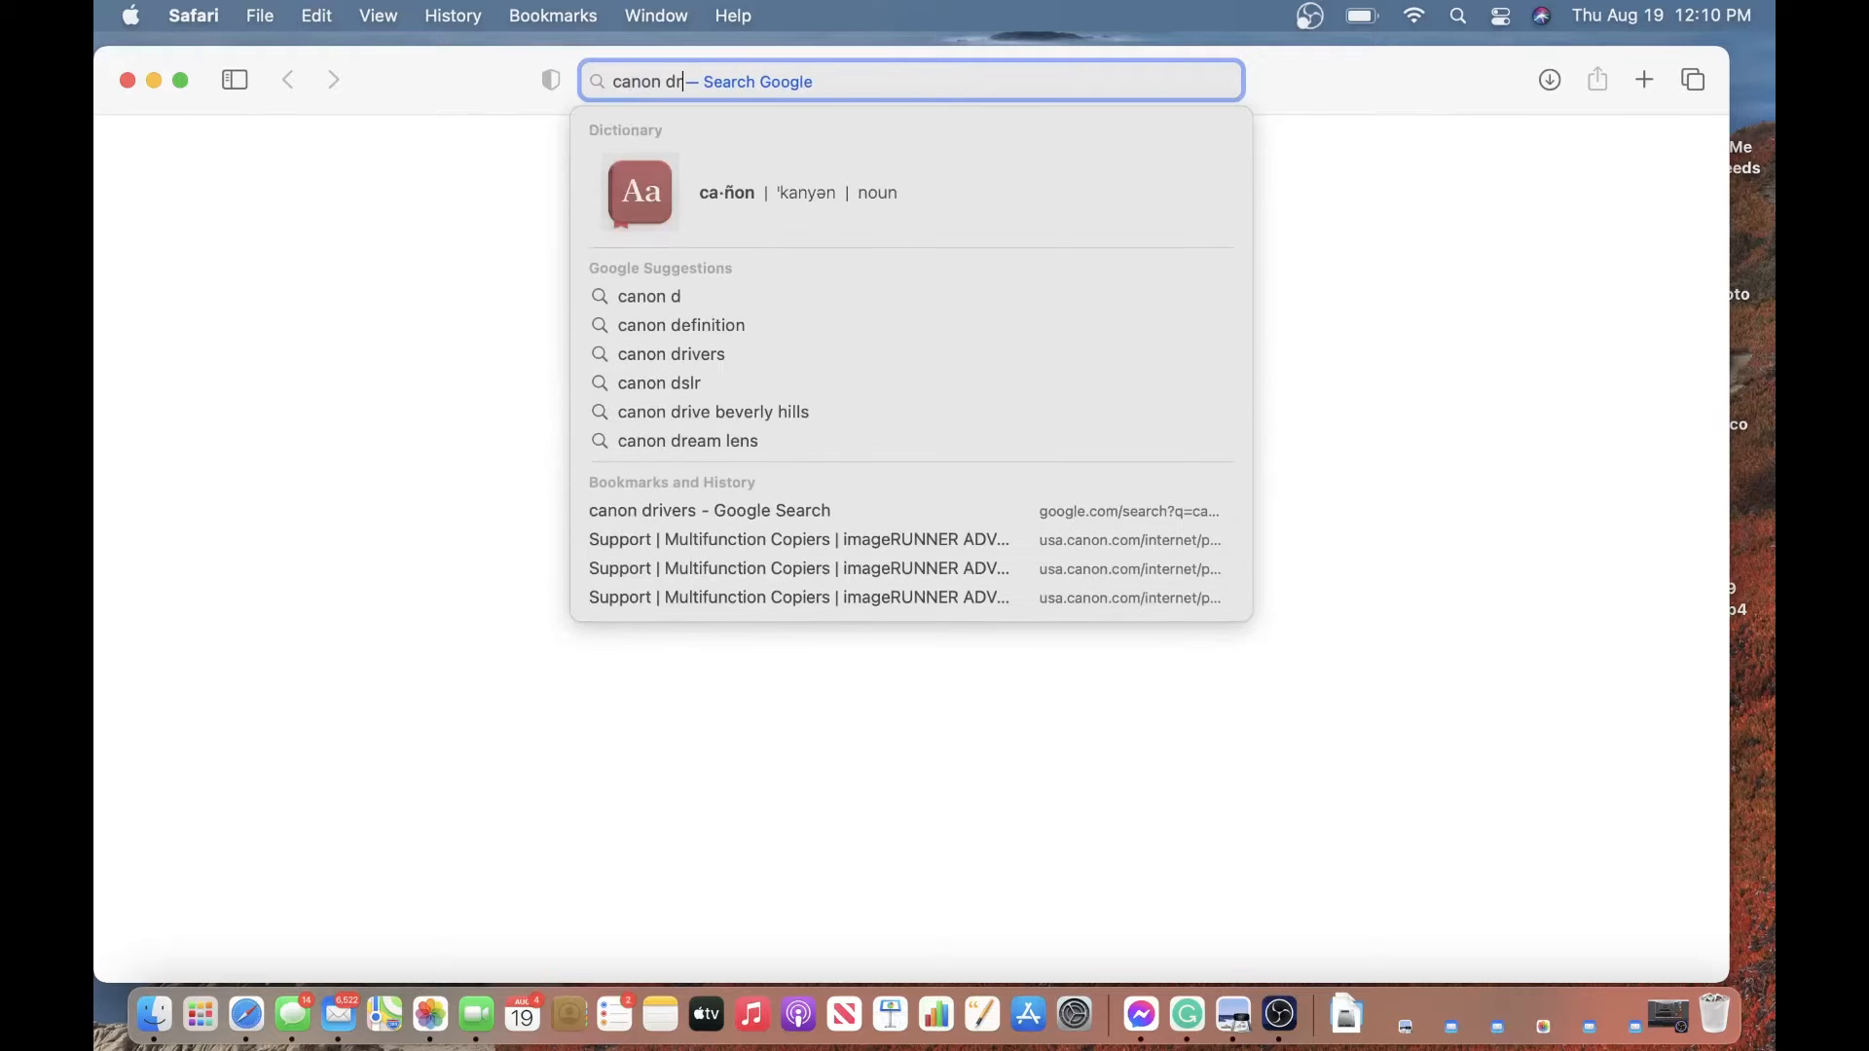
{"action": "type", "text": "ivers"}
{"action": "key", "text": "Return"}
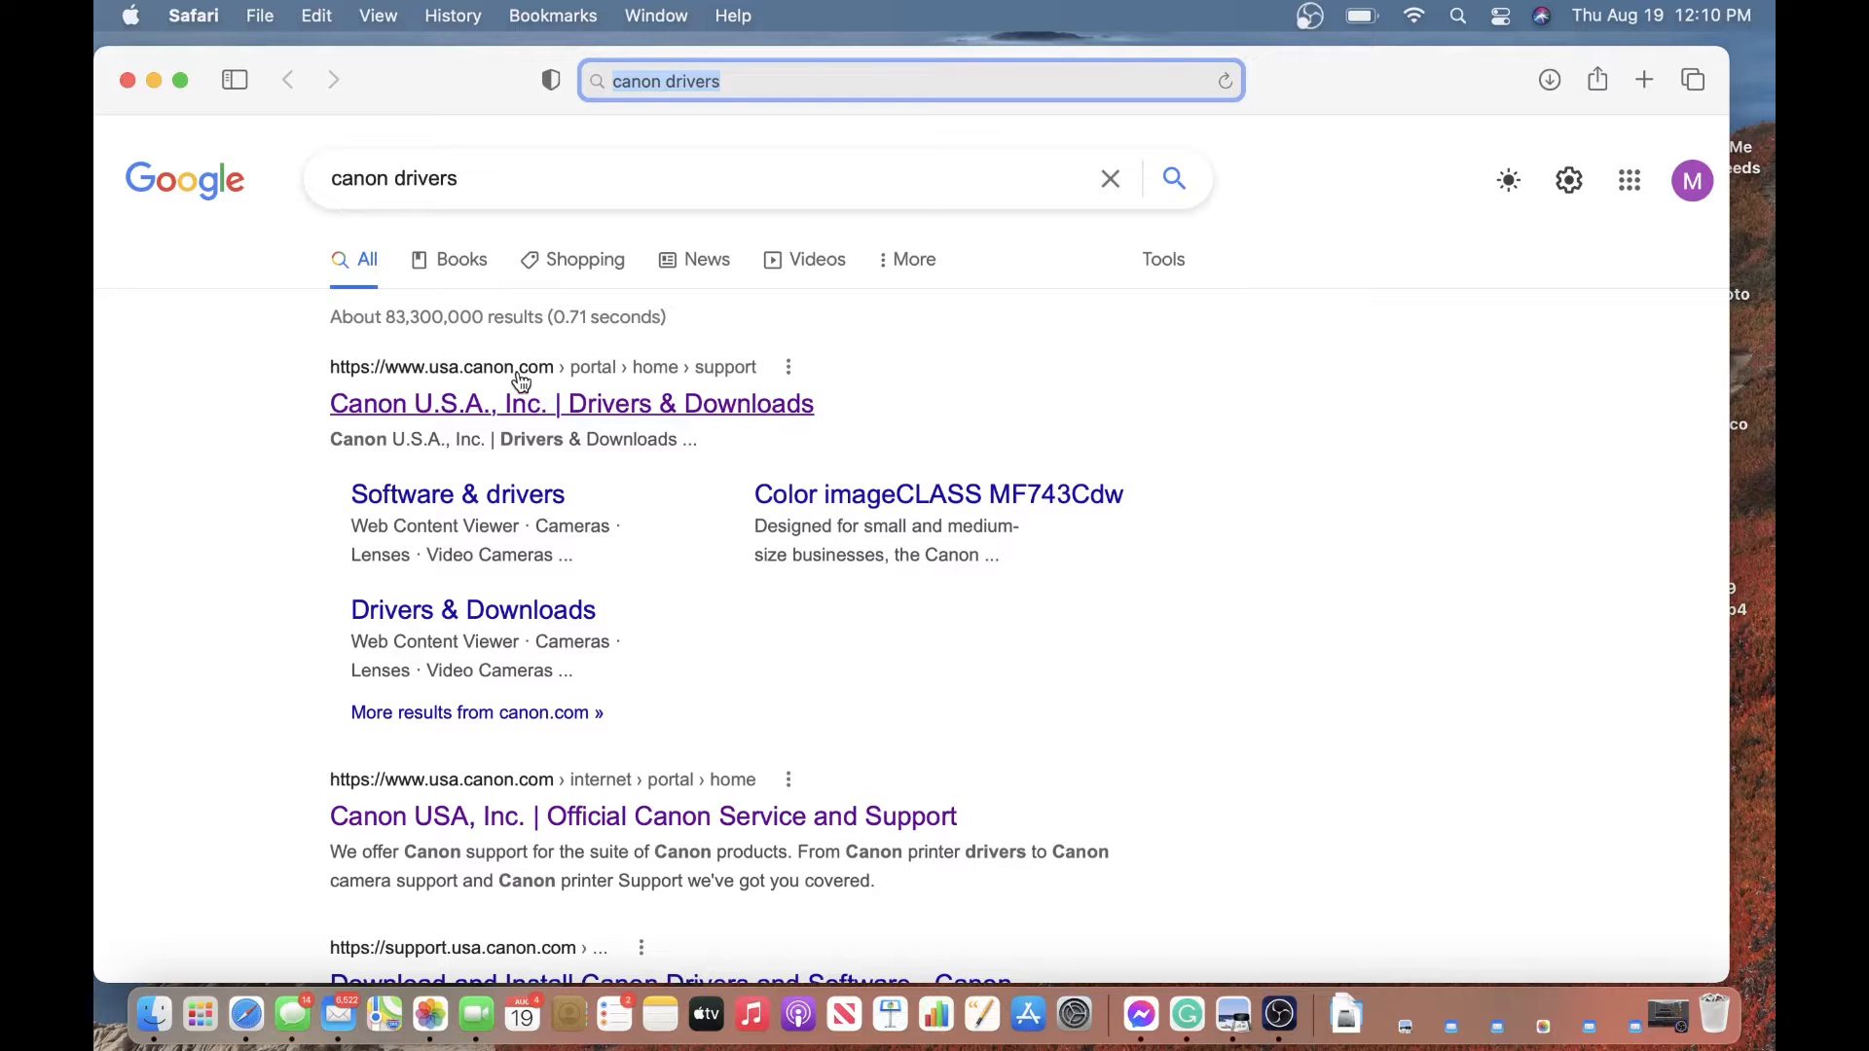
{"action": "left_click", "coordinate": [701, 419]}
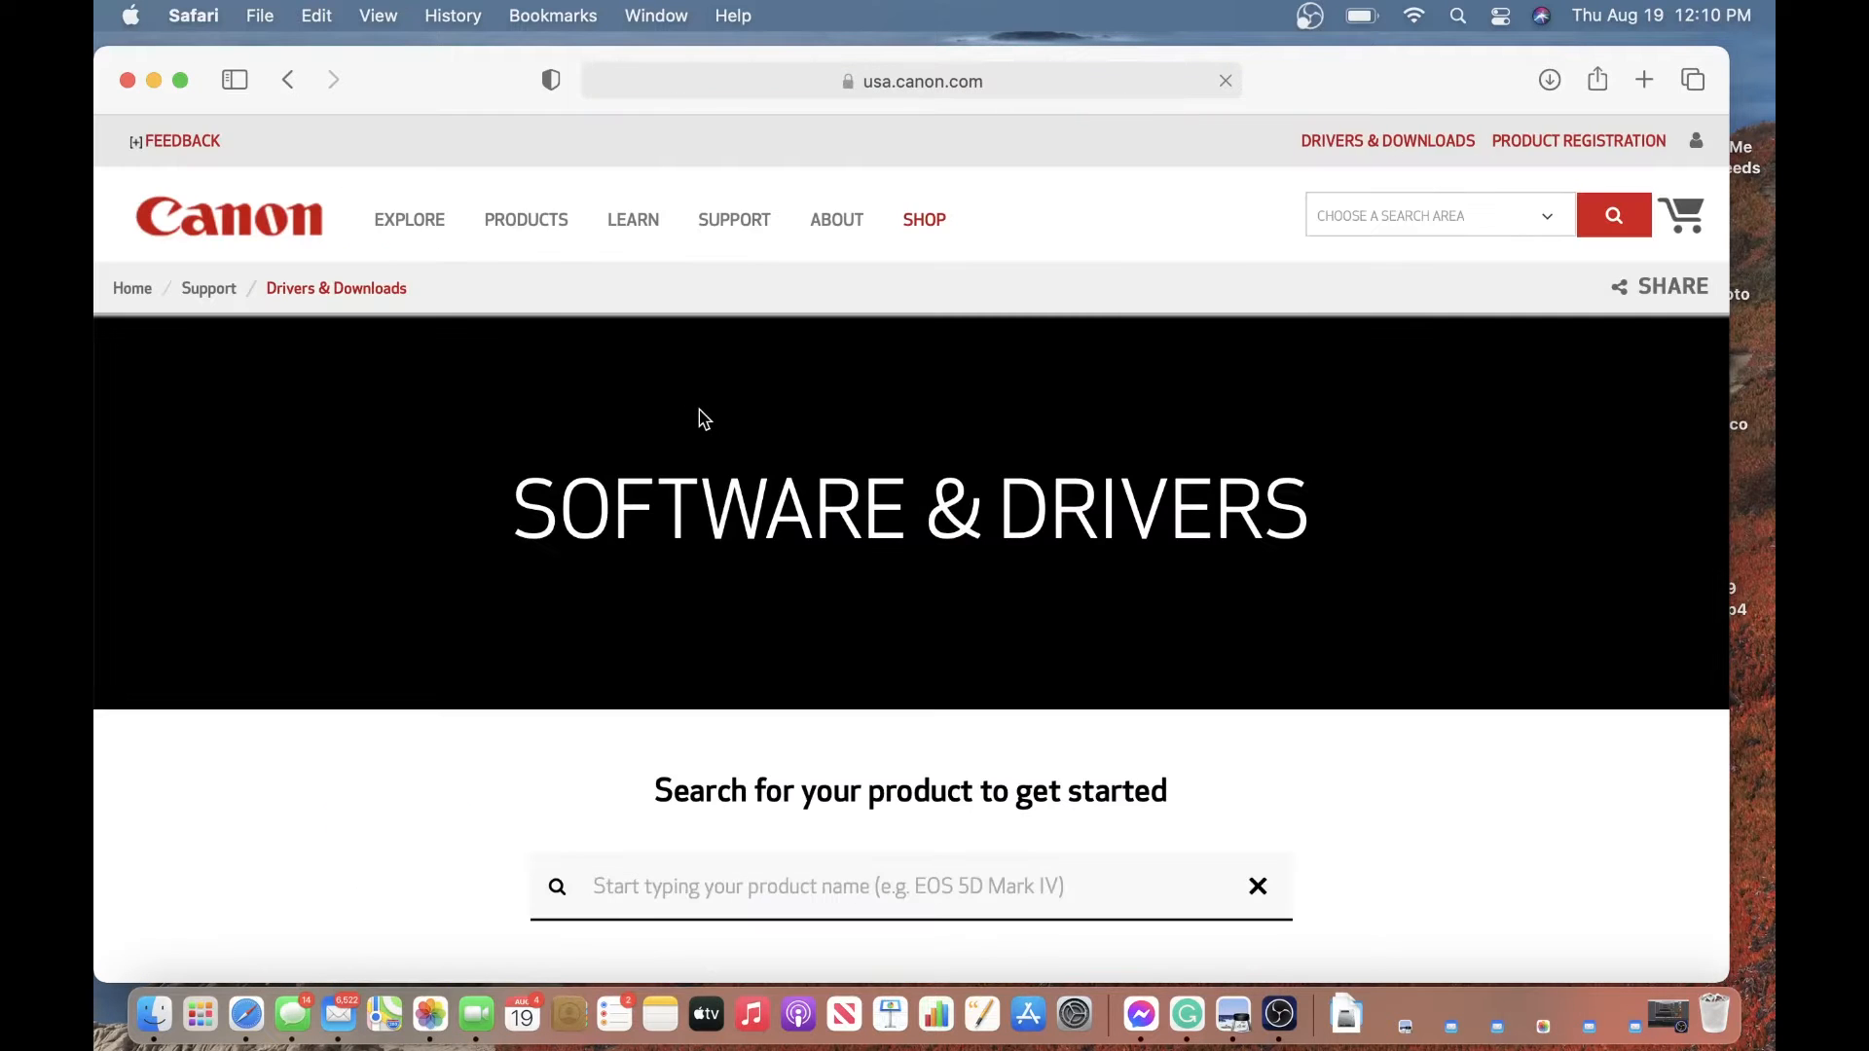
Look up the product 6555 on the Software & Drivers page and open the imageRUNNER ADVANCE 6555i III support page.
{"action": "scroll", "coordinate": [702, 419], "scroll_direction": "down", "scroll_amount": 3}
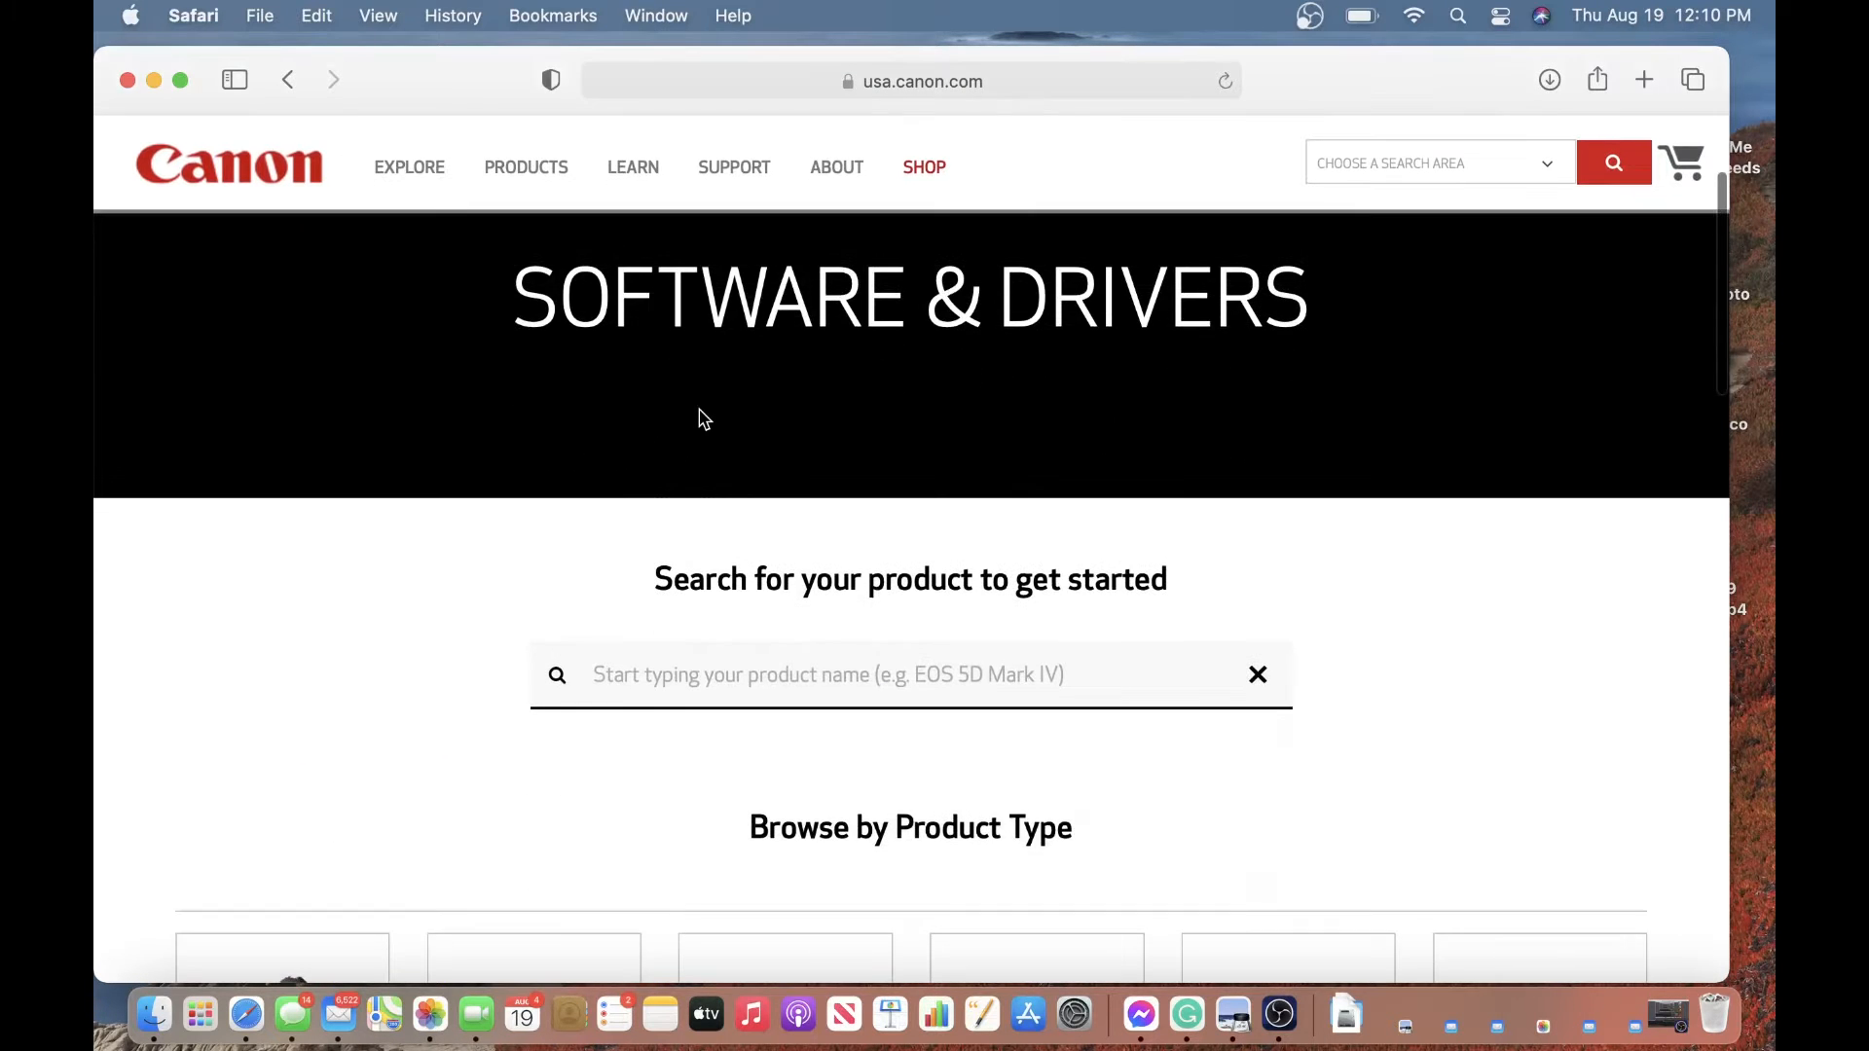
{"action": "left_click", "coordinate": [914, 585]}
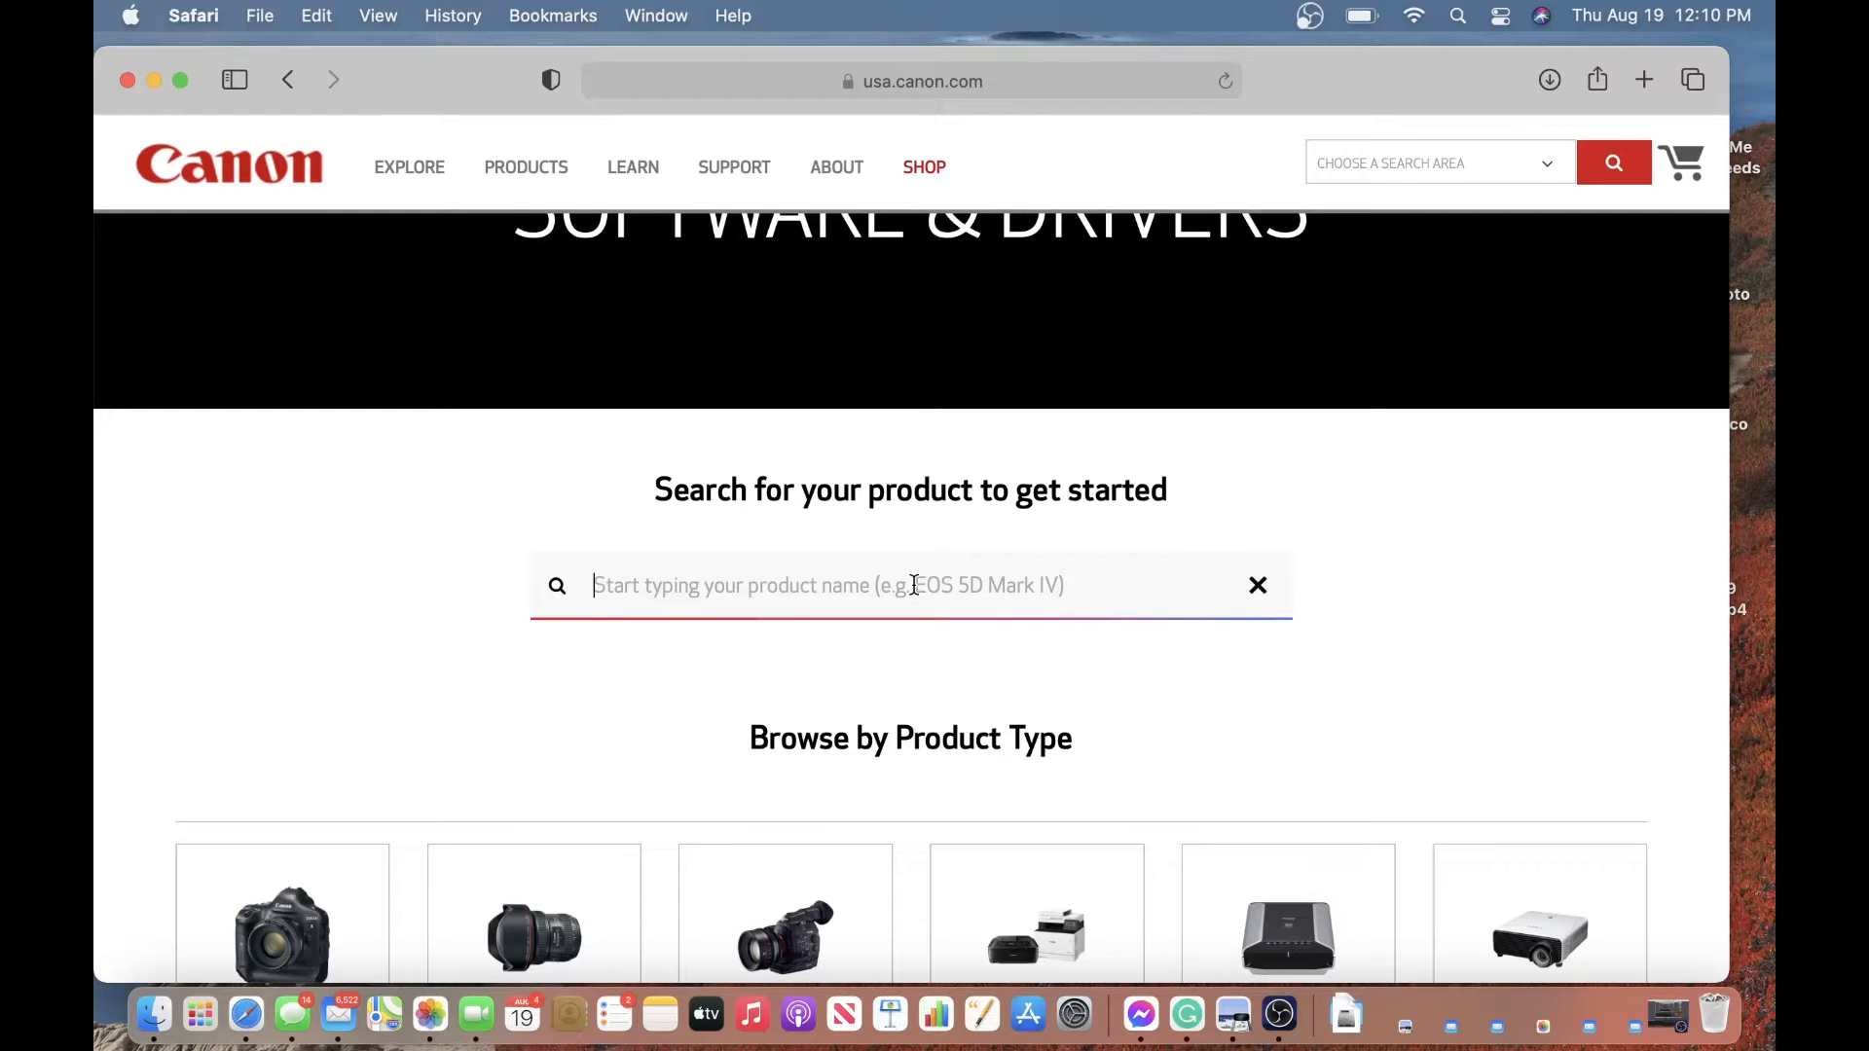
{"action": "type", "text": "6555"}
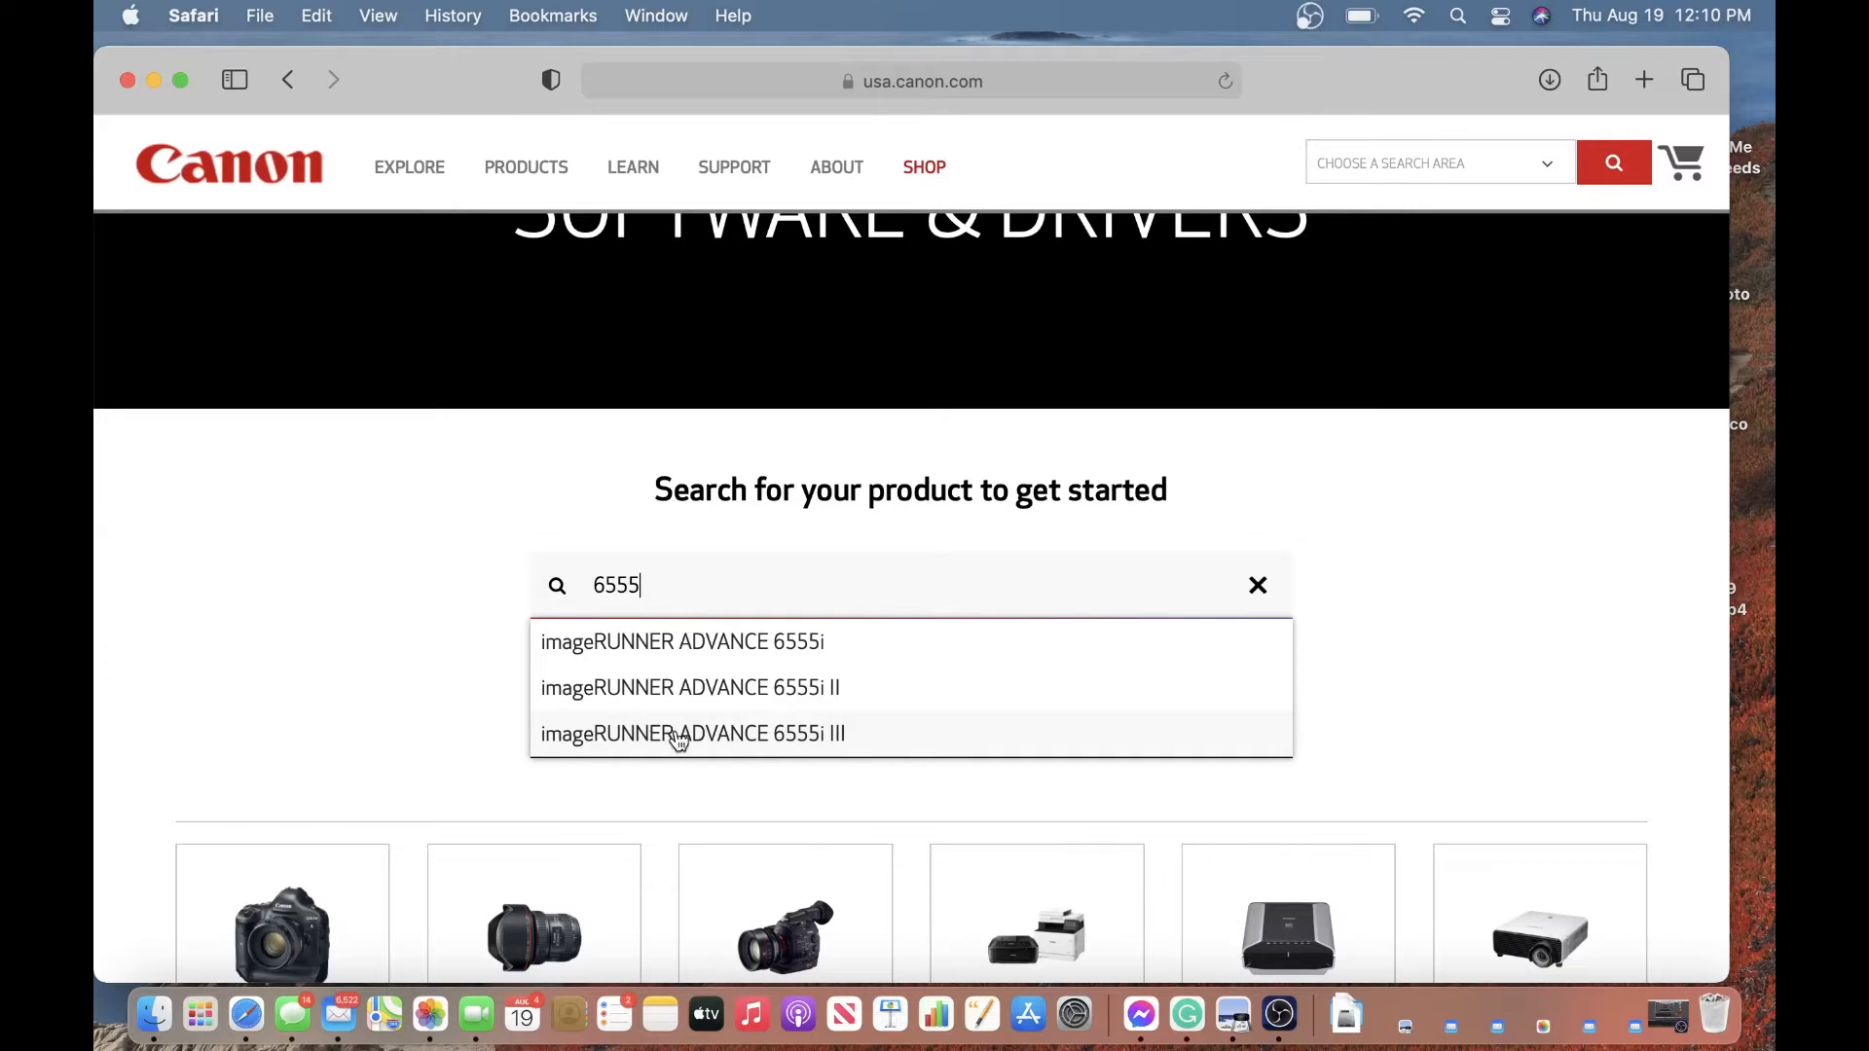
{"action": "left_click", "coordinate": [825, 734]}
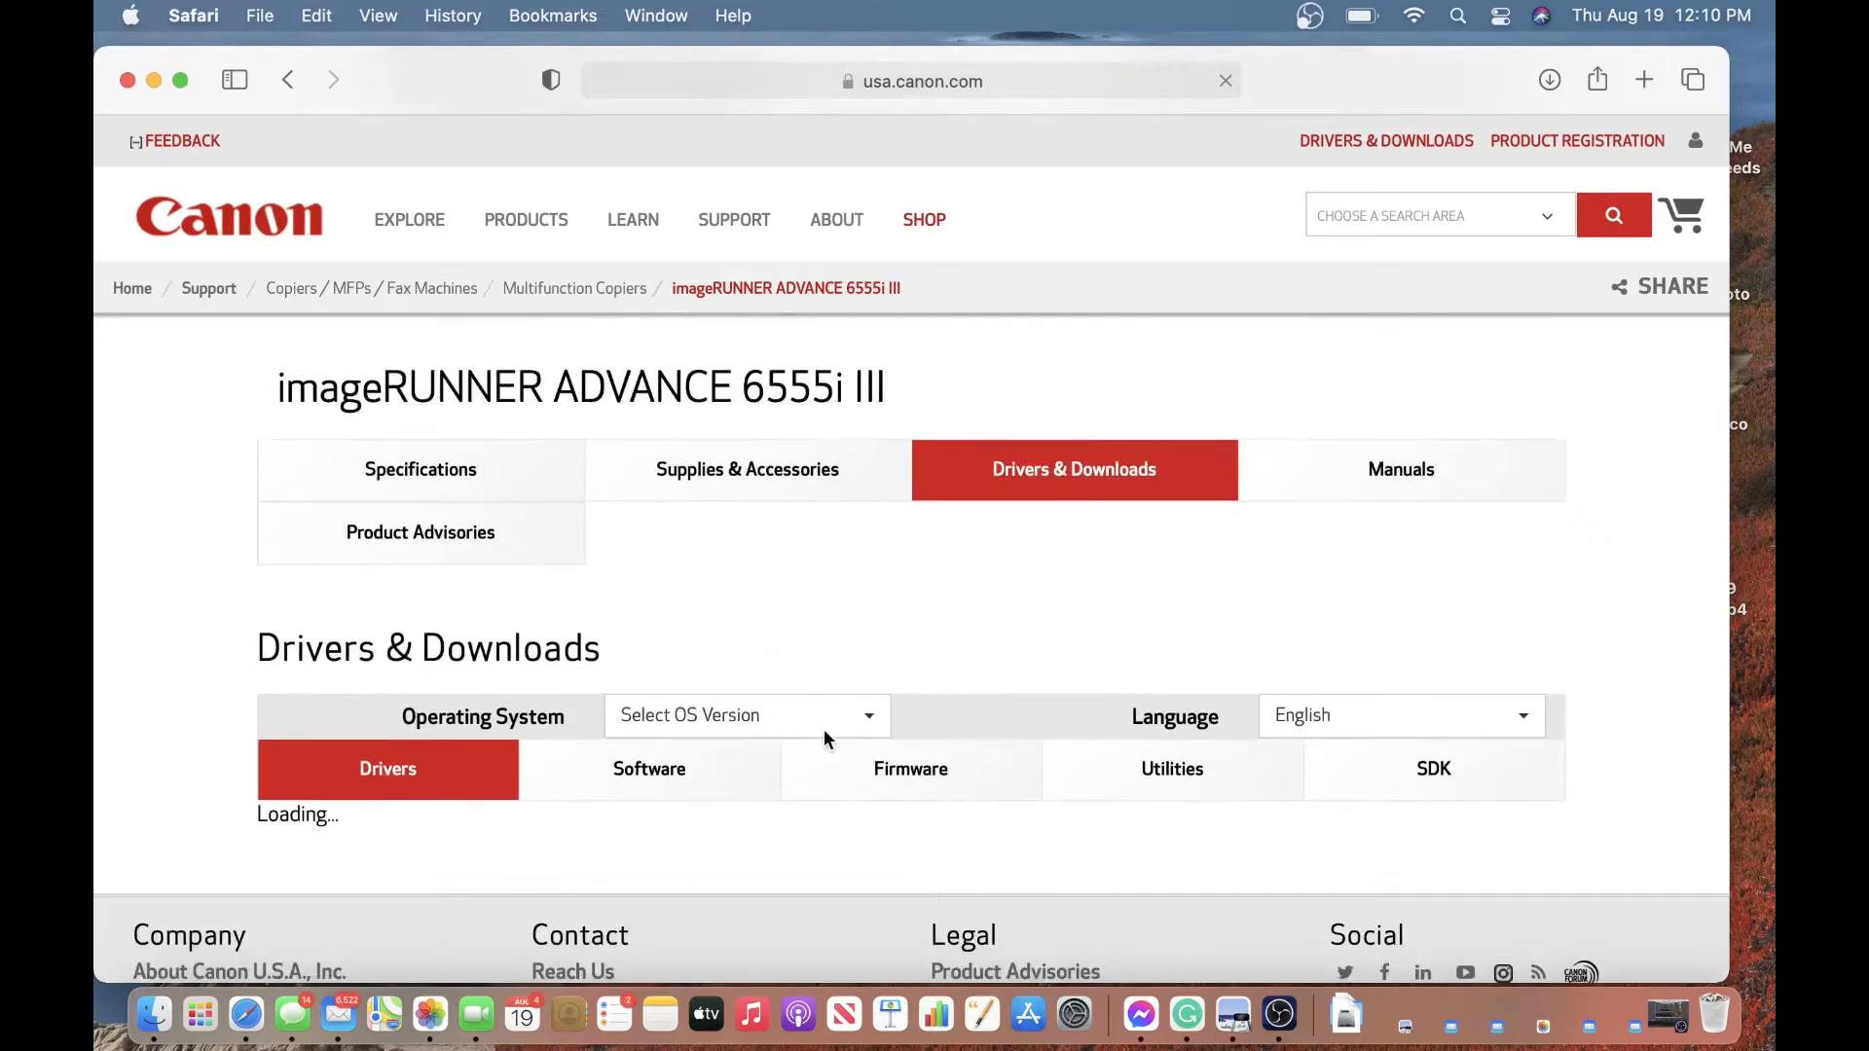
Download the recommended macOS driver UFRII_v10.19.8_Mac.zip for the imageRUNNER ADVANCE 6555i III.
{"action": "scroll", "coordinate": [871, 720], "scroll_direction": "down", "scroll_amount": 2}
{"action": "scroll", "coordinate": [869, 721], "scroll_direction": "up", "scroll_amount": 10}
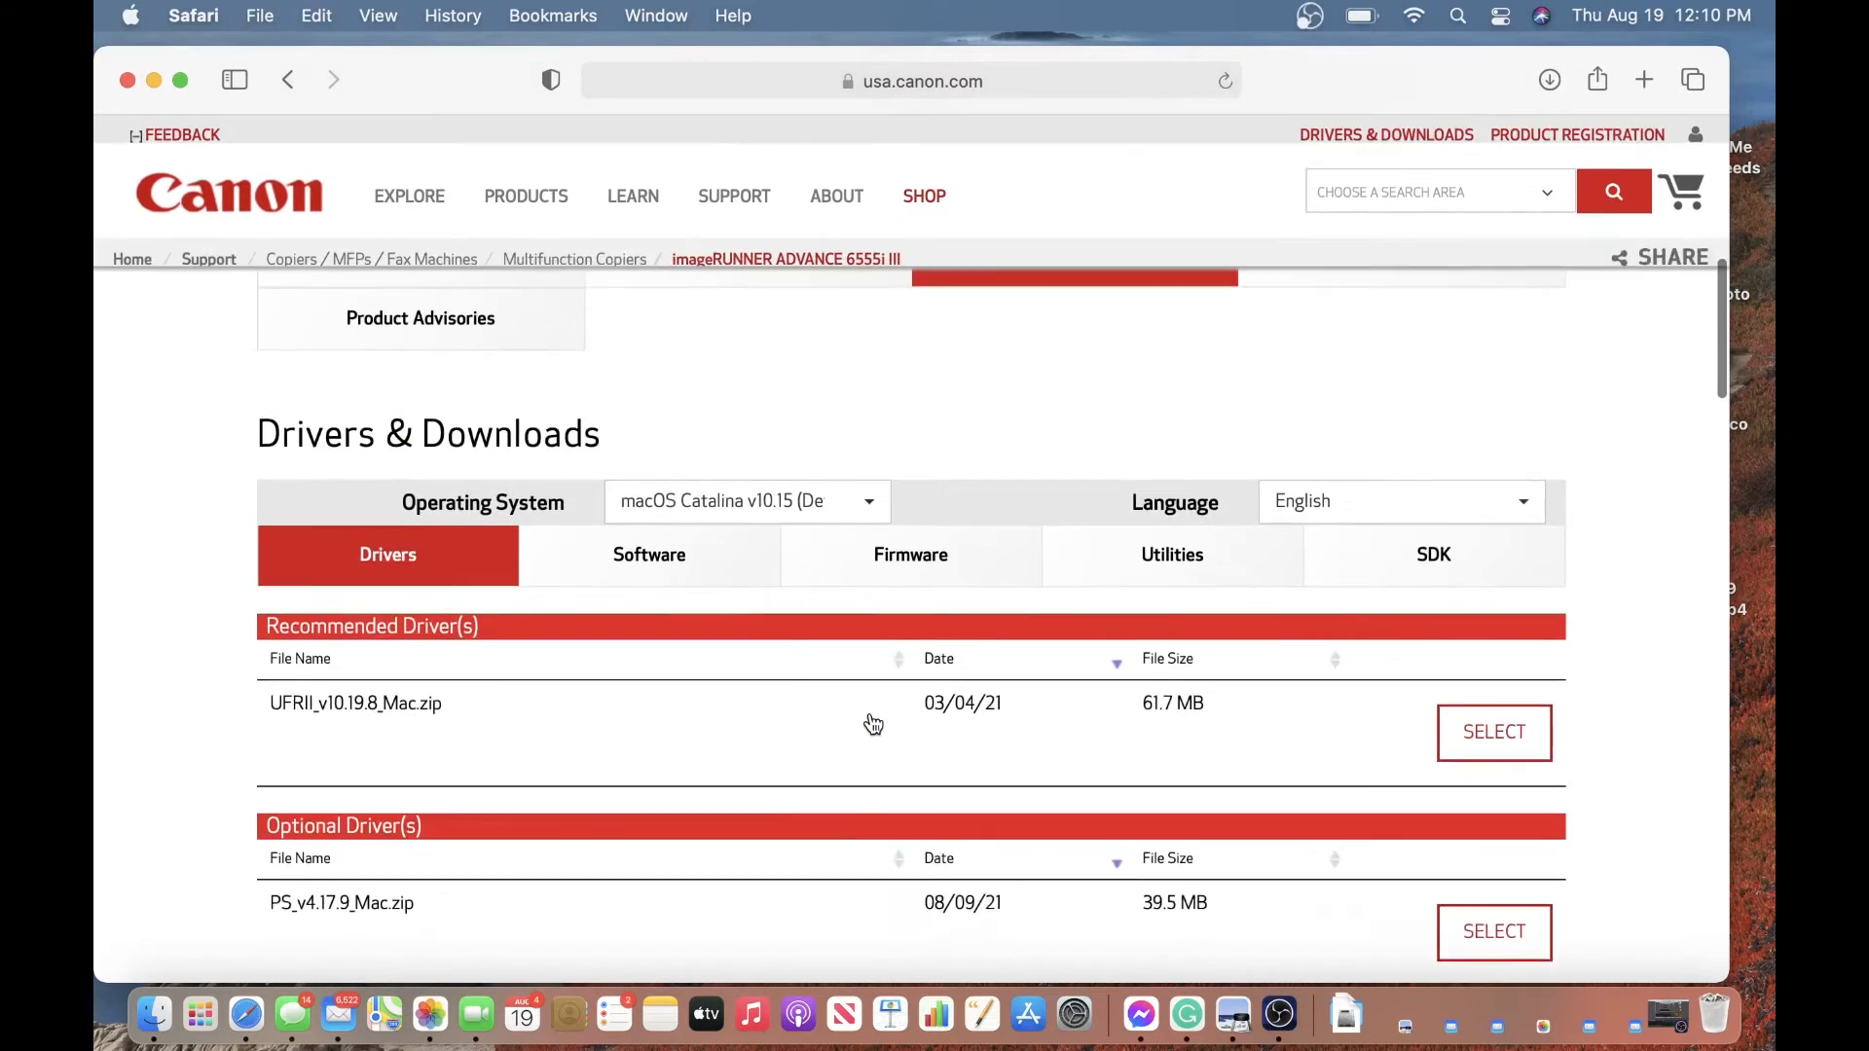
{"action": "scroll", "coordinate": [870, 724], "scroll_direction": "up", "scroll_amount": 3}
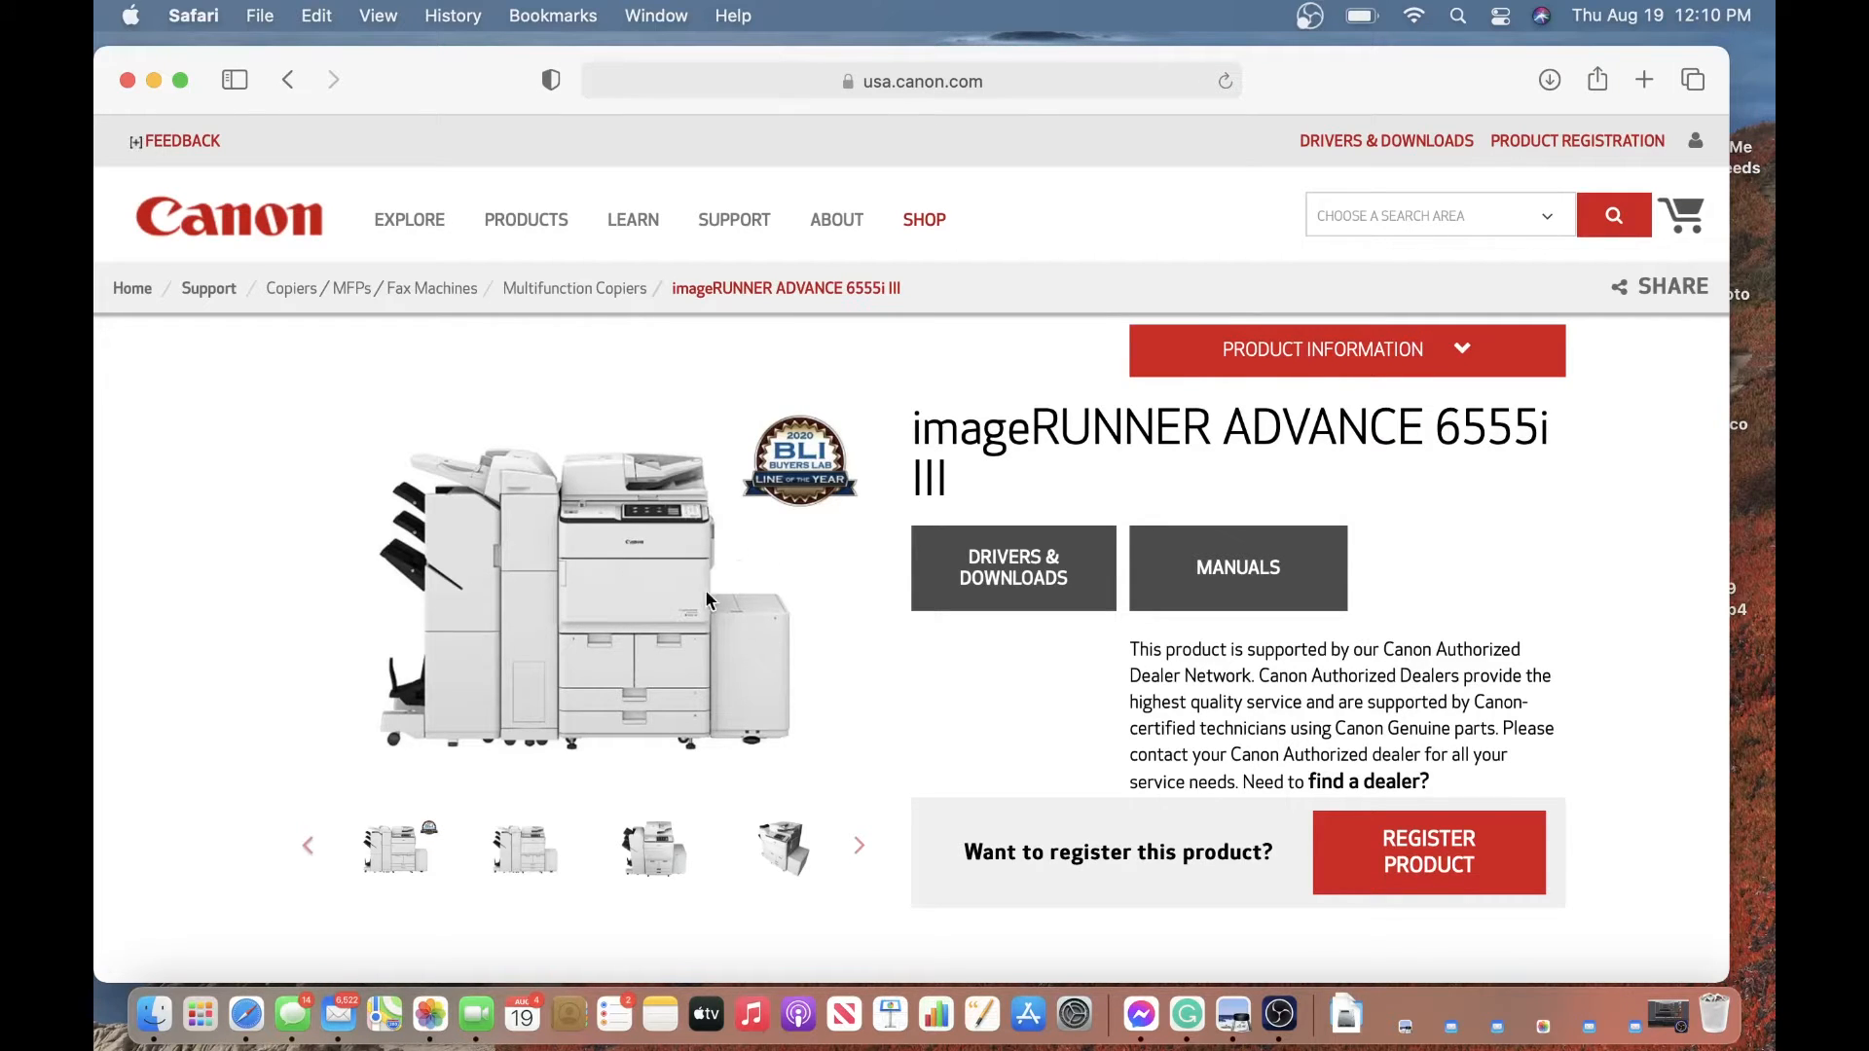
{"action": "scroll", "coordinate": [730, 646], "scroll_direction": "down", "scroll_amount": 5}
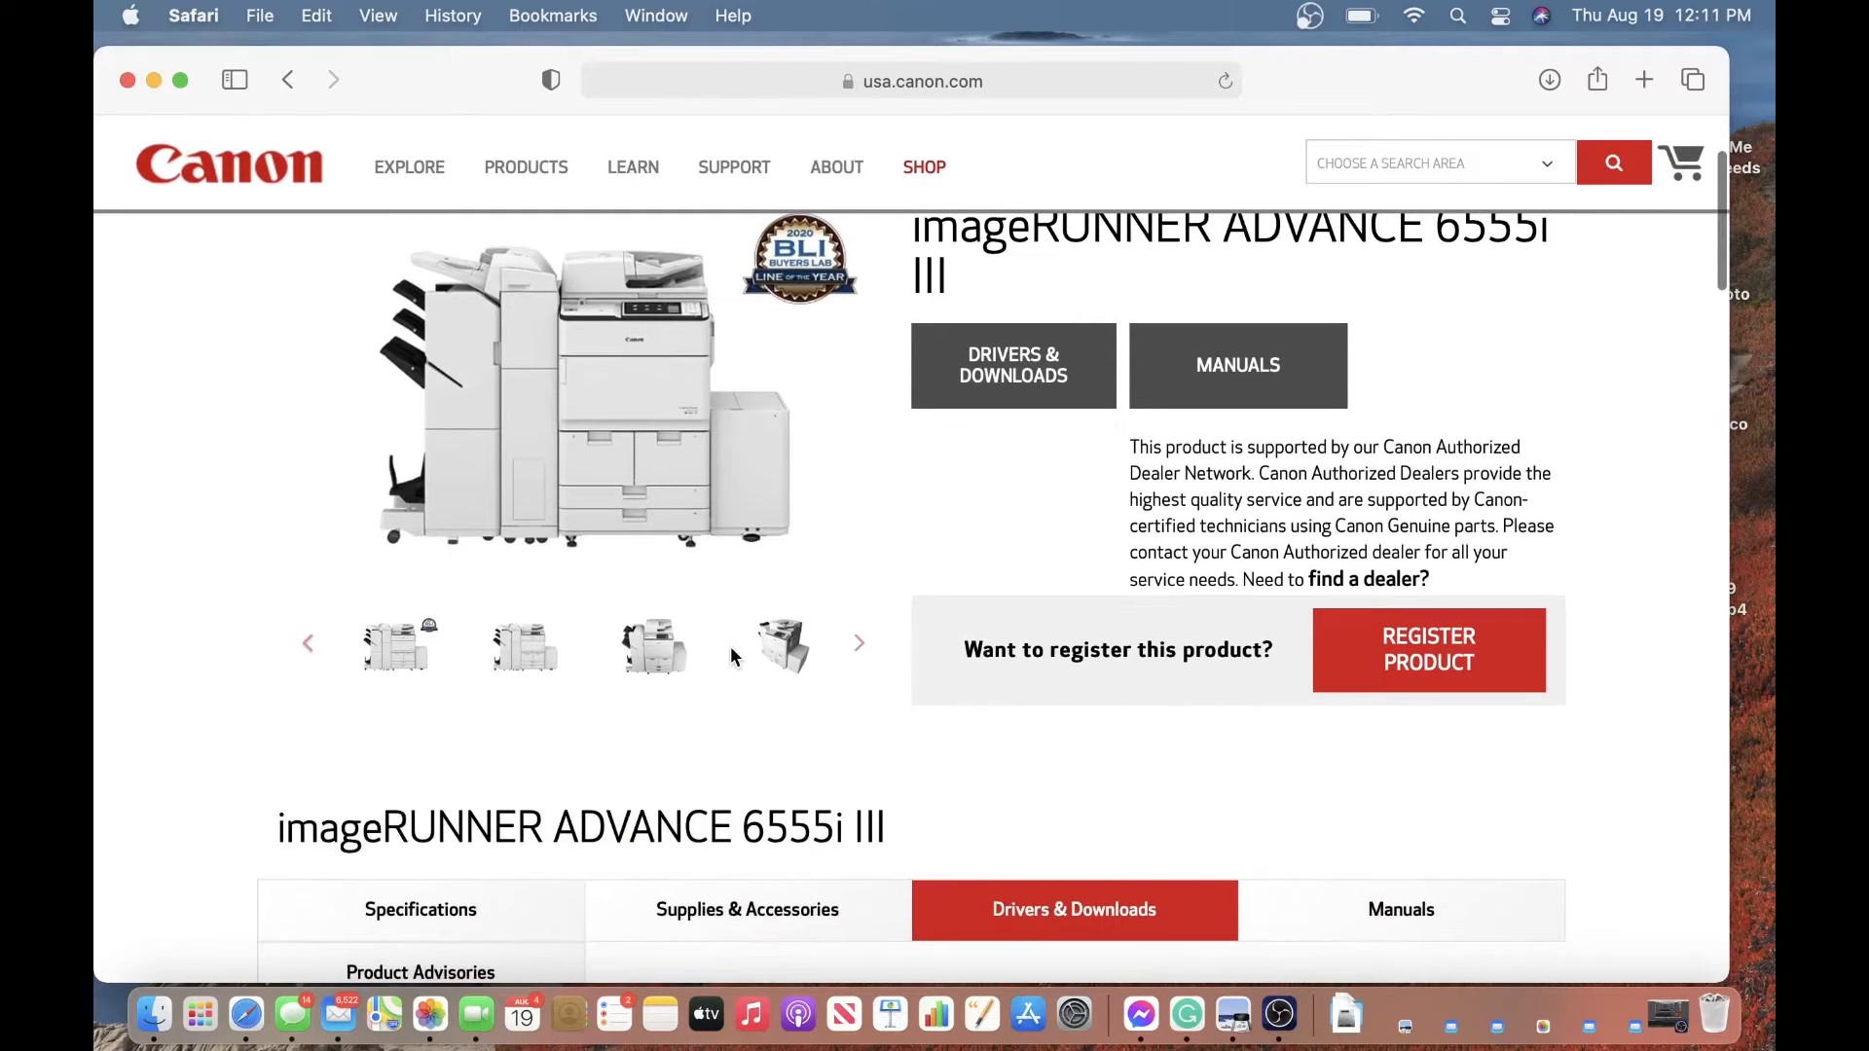
{"action": "scroll", "coordinate": [730, 646], "scroll_direction": "down", "scroll_amount": 15}
{"action": "scroll", "coordinate": [730, 646], "scroll_direction": "down", "scroll_amount": 3}
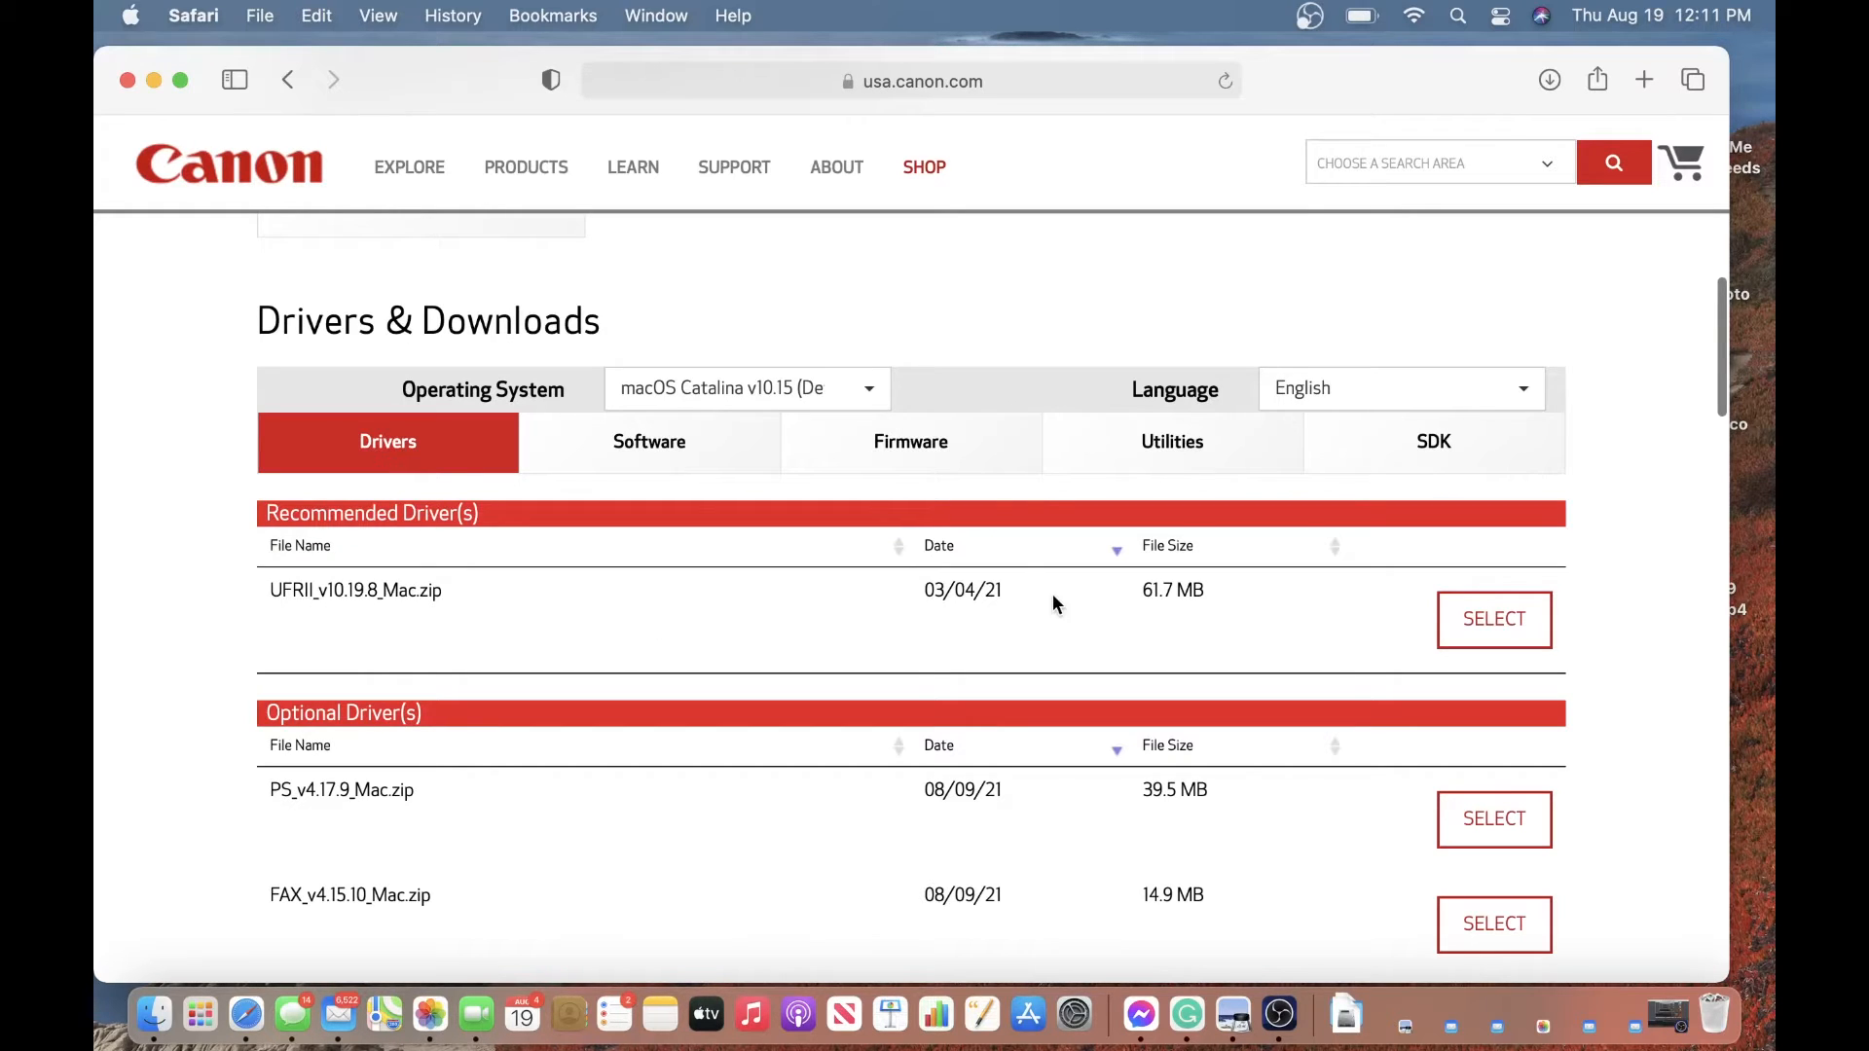
{"action": "left_click", "coordinate": [1510, 625]}
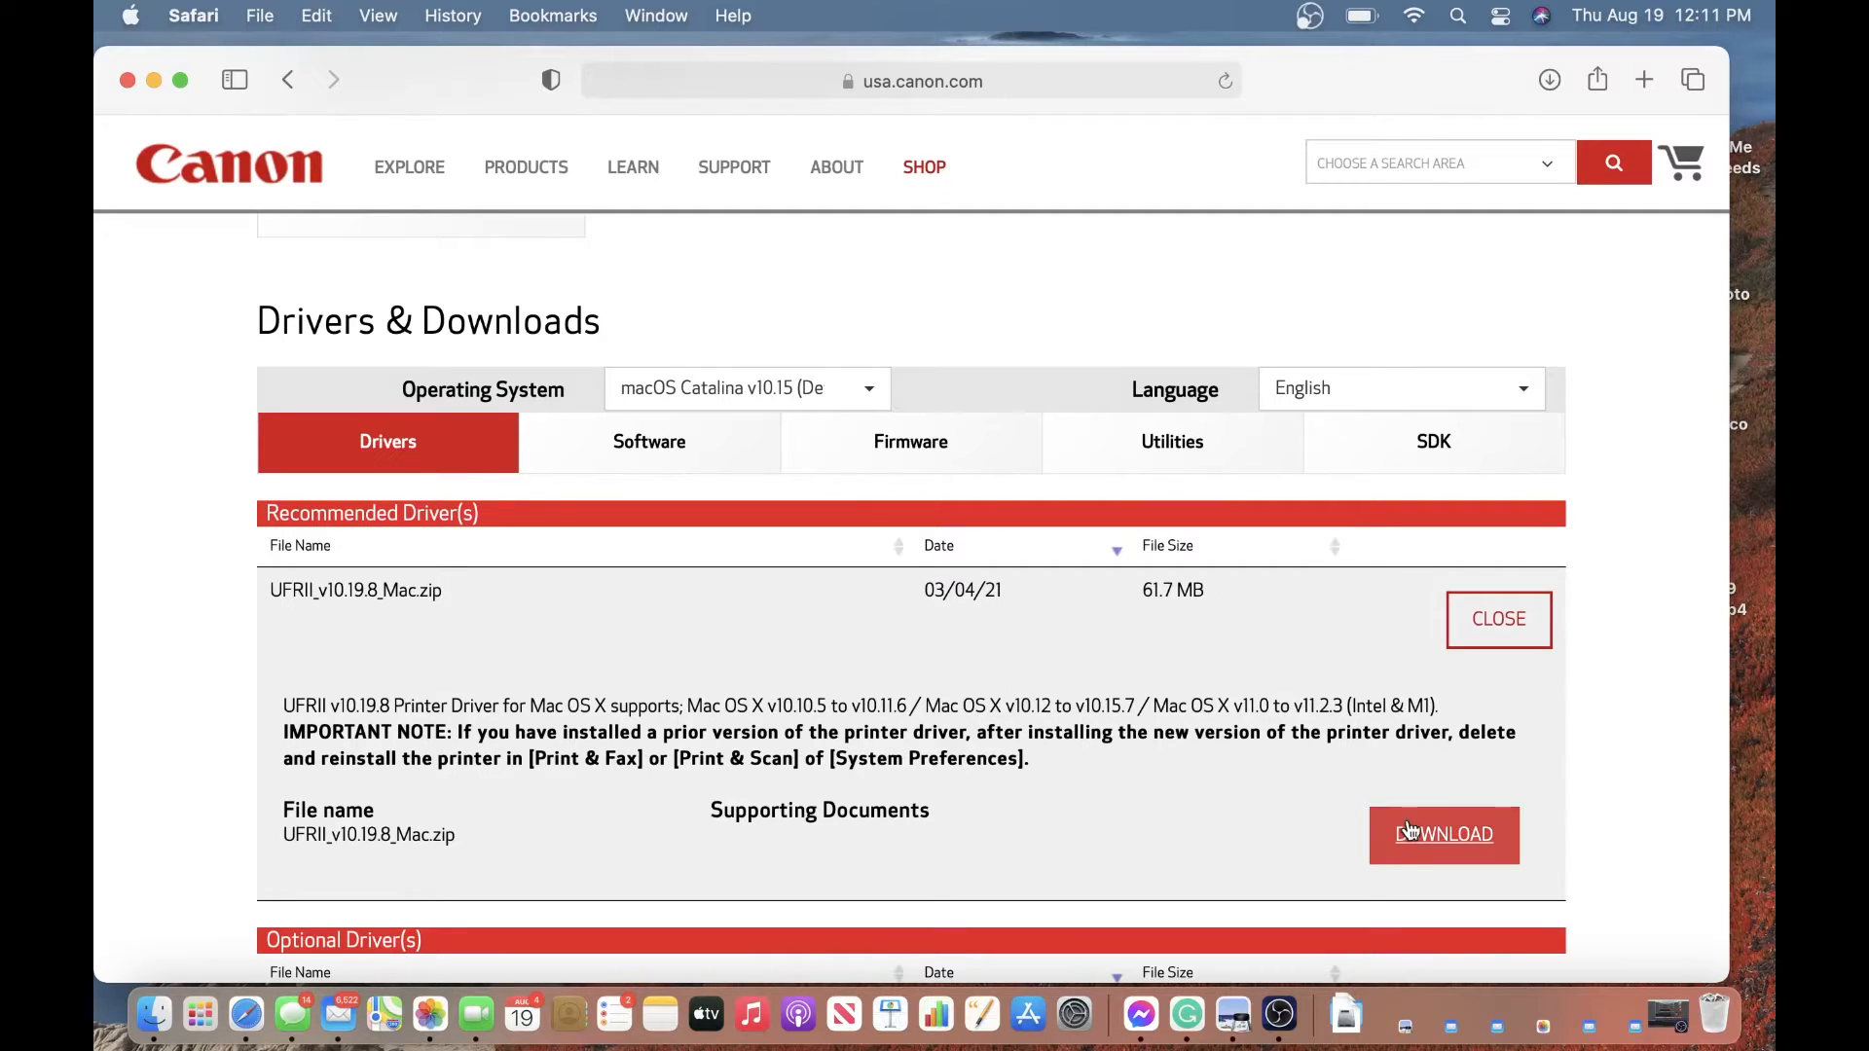
{"action": "left_click", "coordinate": [1435, 833]}
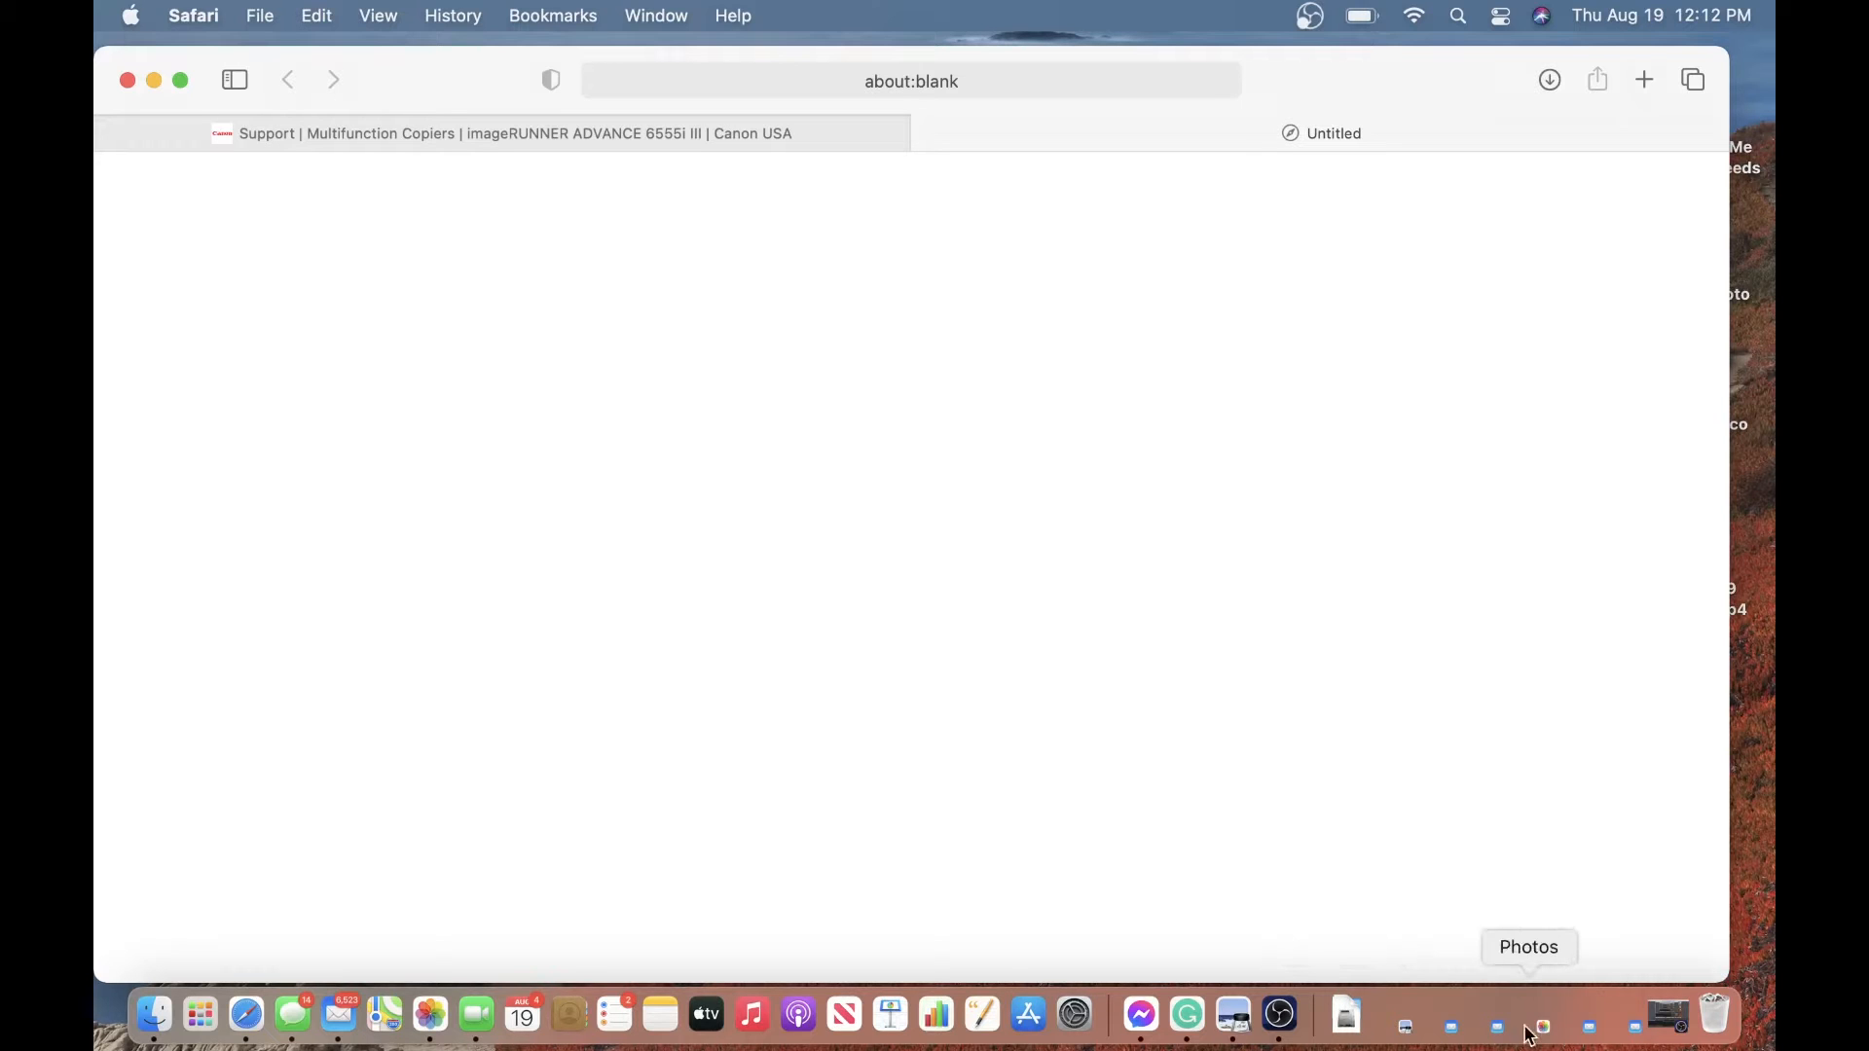
Open the downloaded UFRII_v10.19.8_Mac.dmg and launch the UFRII_LT_LIPS_LX_Installer.pkg package.
{"action": "left_click", "coordinate": [1358, 1020]}
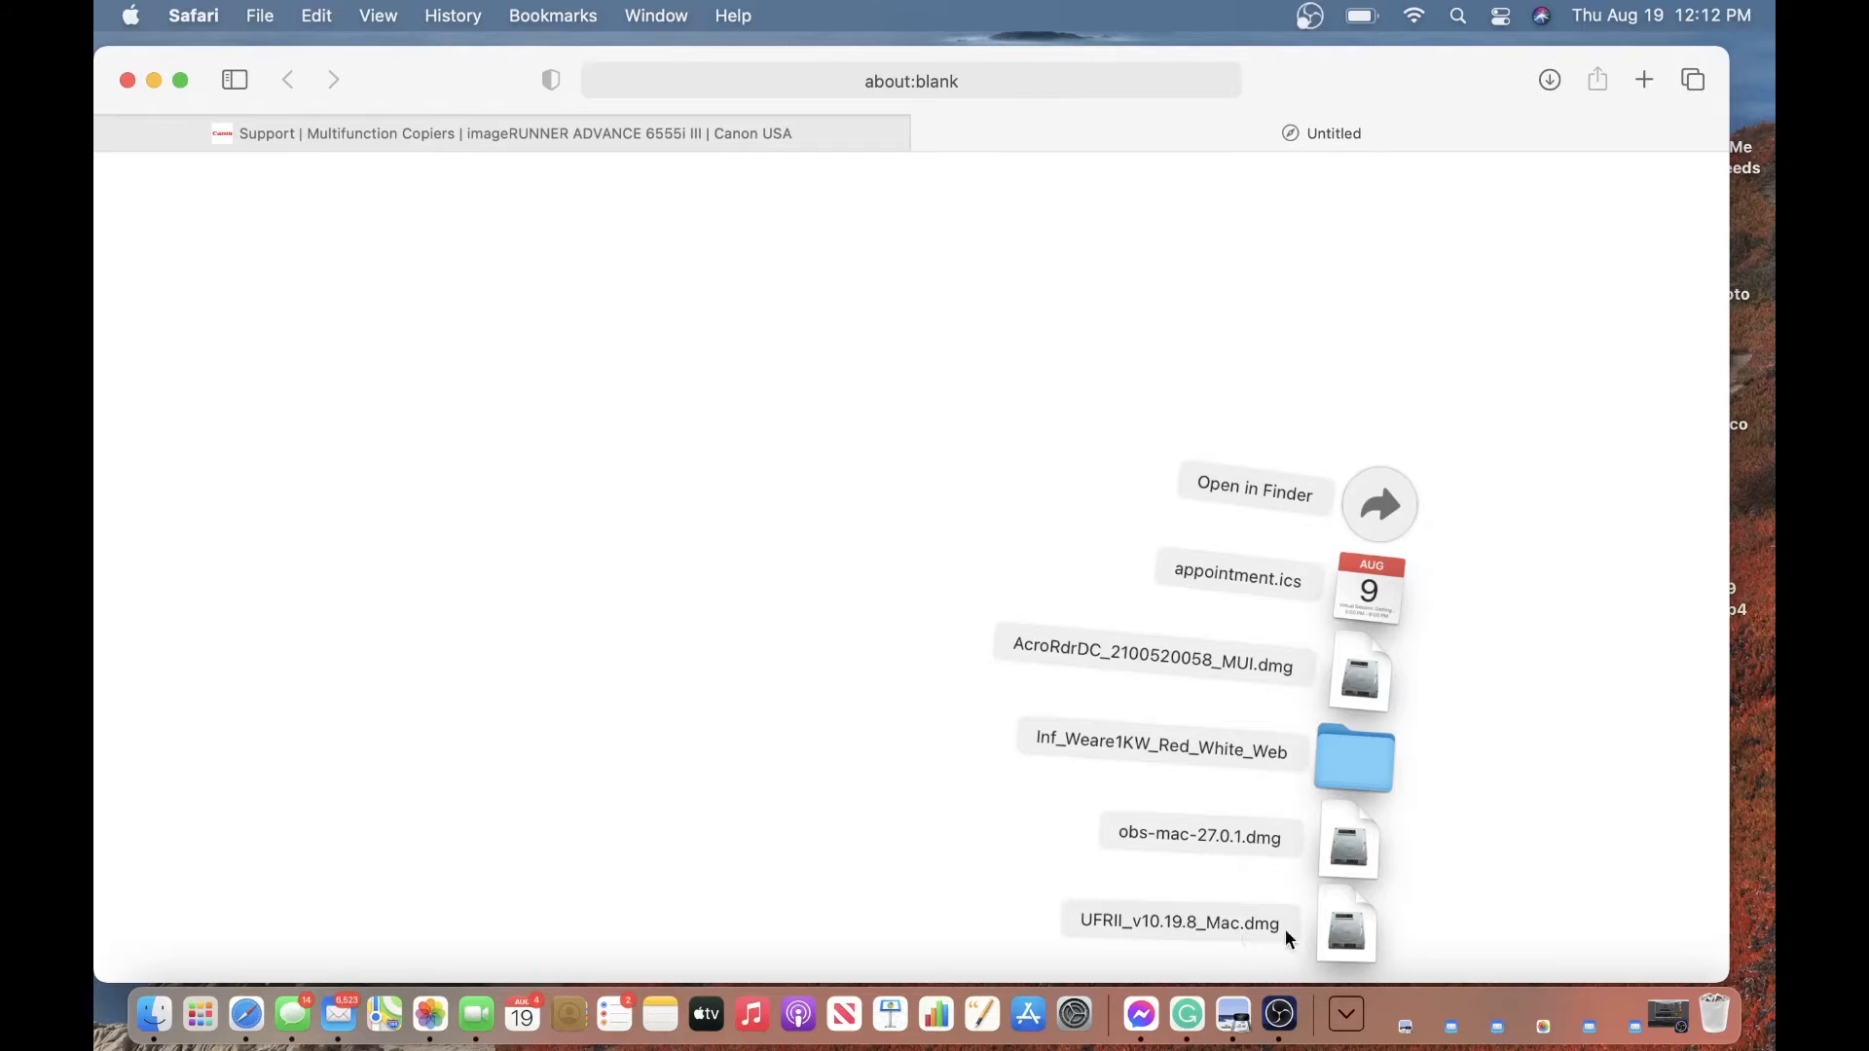
{"action": "left_click", "coordinate": [1356, 932]}
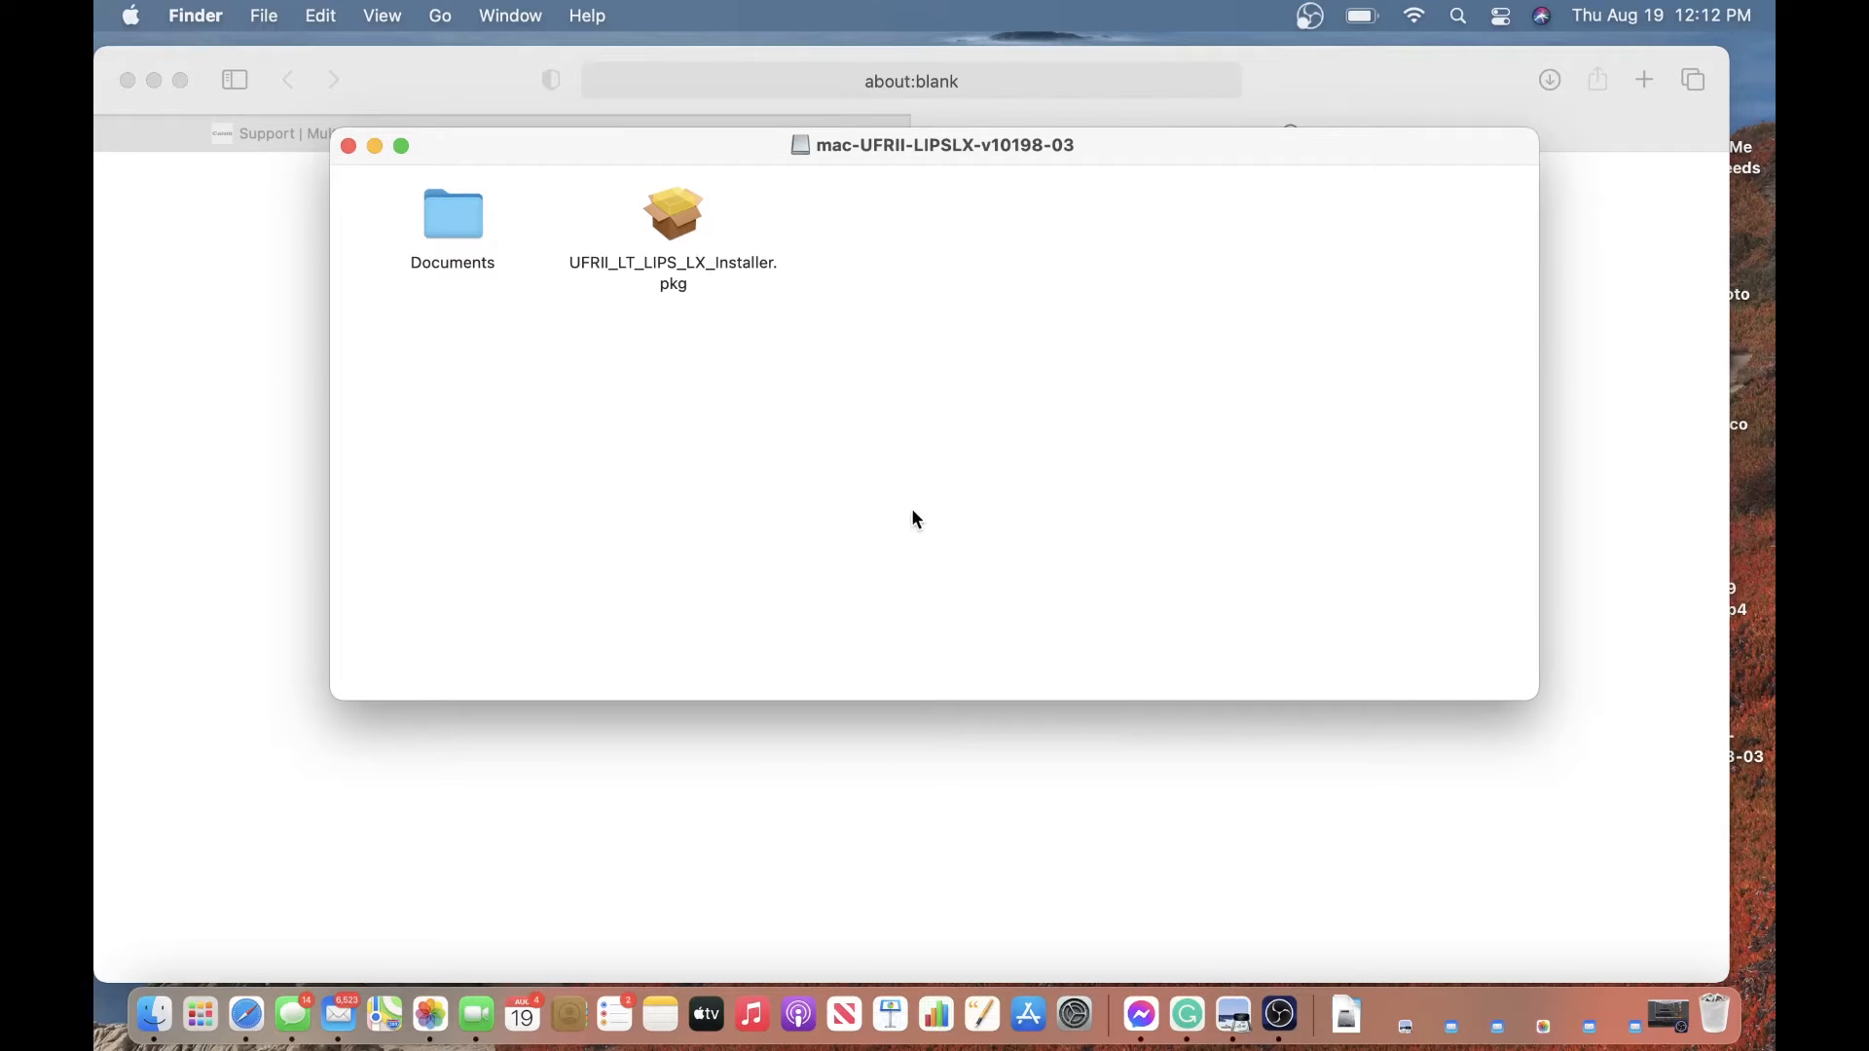
{"action": "left_click", "coordinate": [680, 214]}
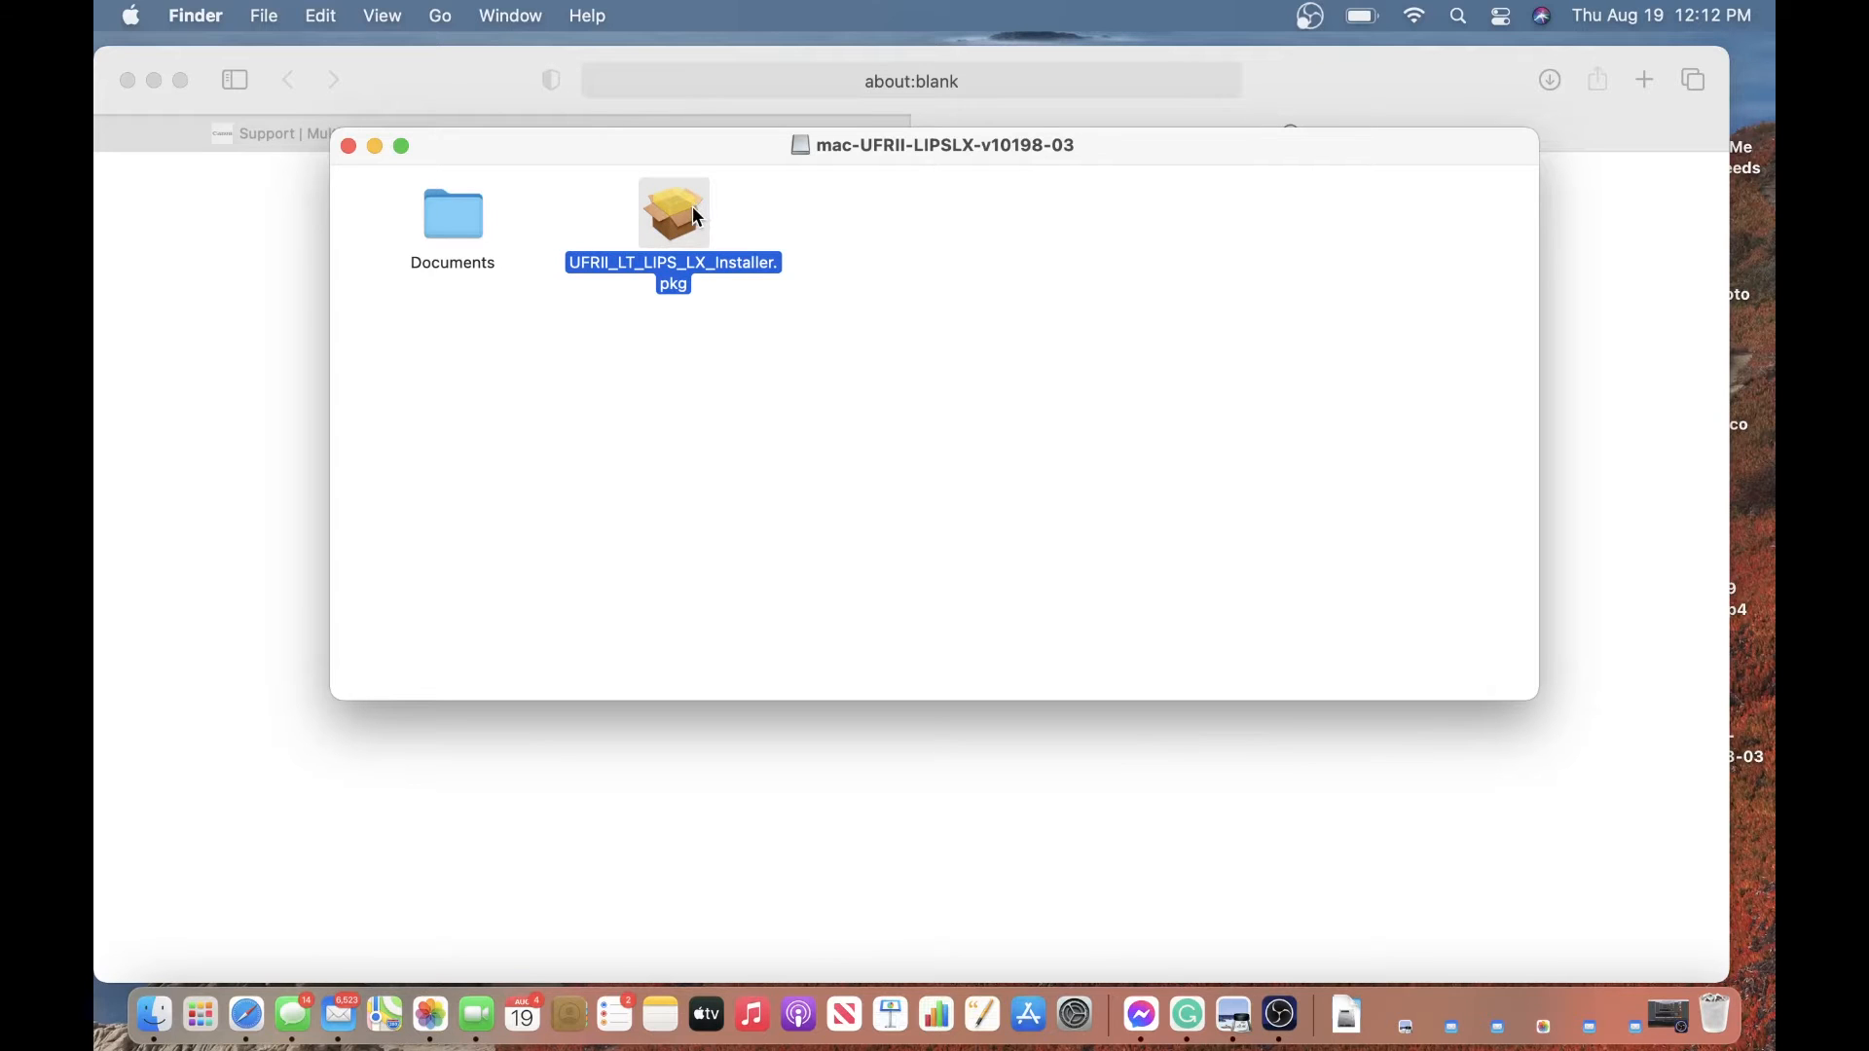
{"action": "double_click", "coordinate": [693, 212]}
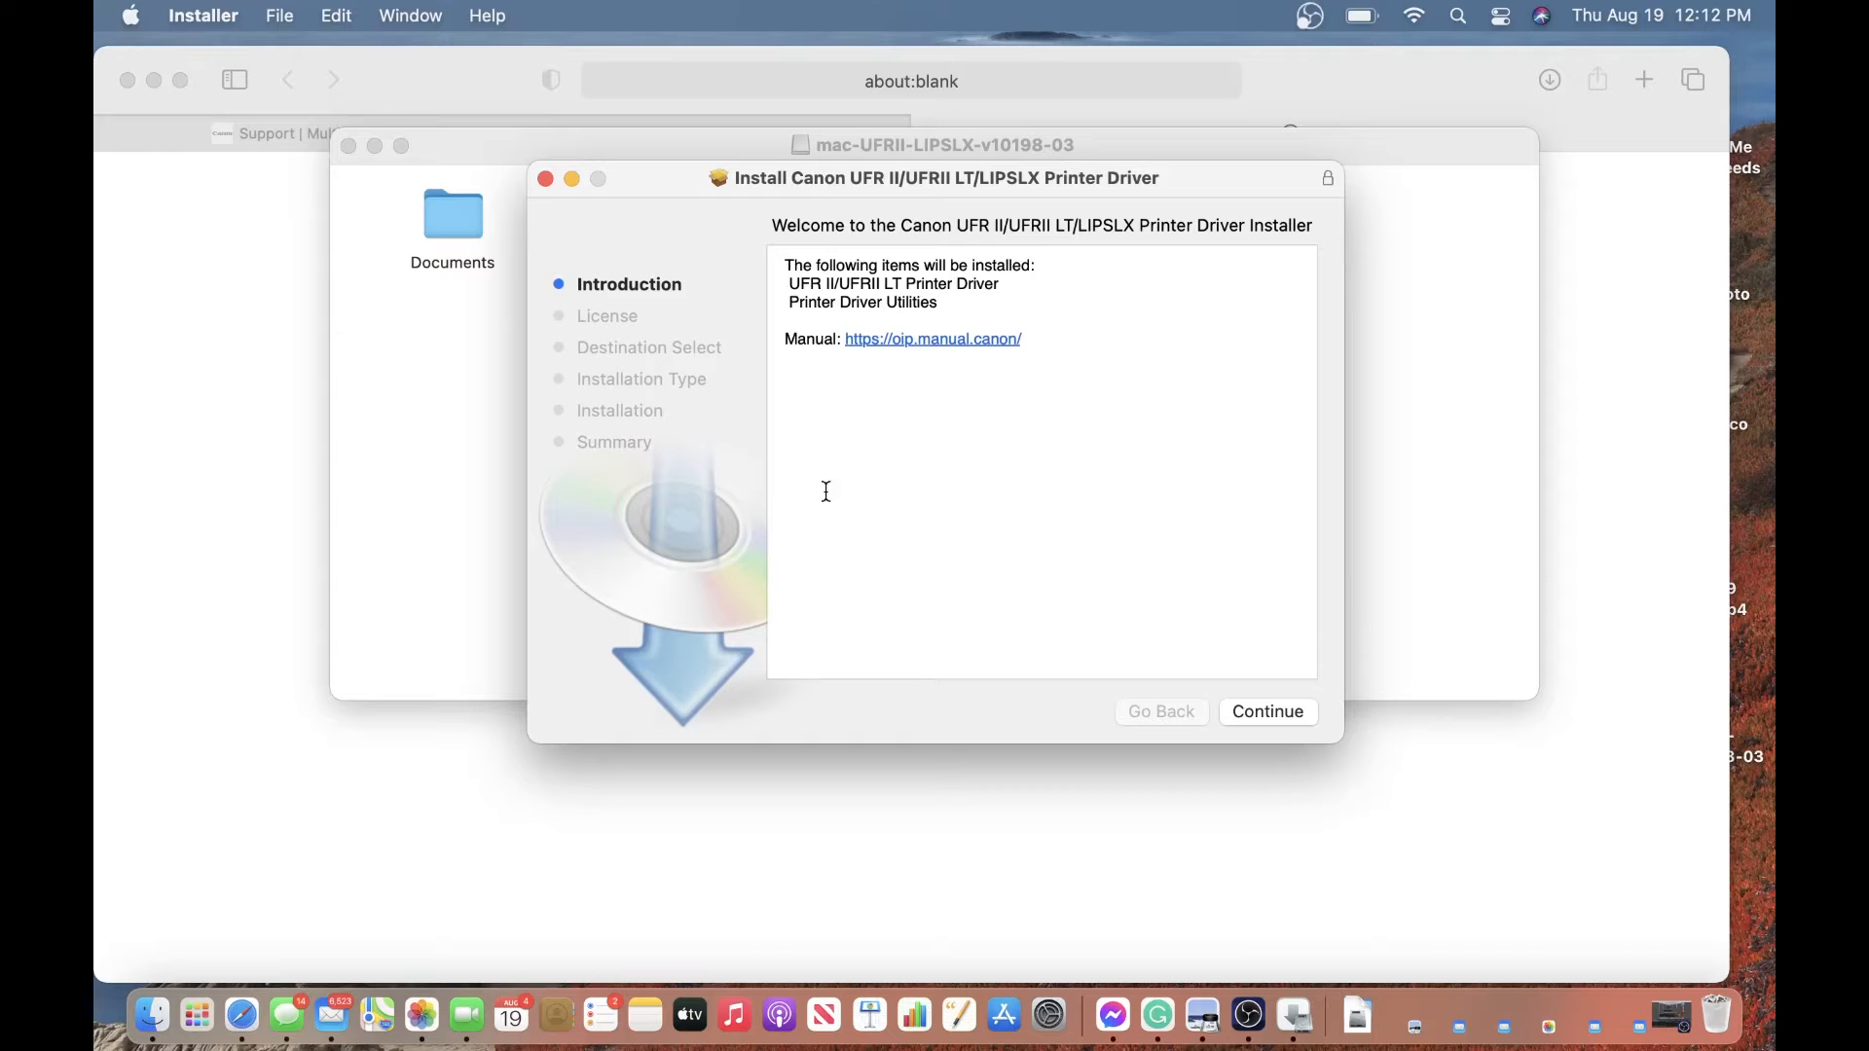
Agree to the Canon software license and accept Macintosh HD as the installation destination.
{"action": "left_click", "coordinate": [1271, 714]}
{"action": "left_click", "coordinate": [1271, 714]}
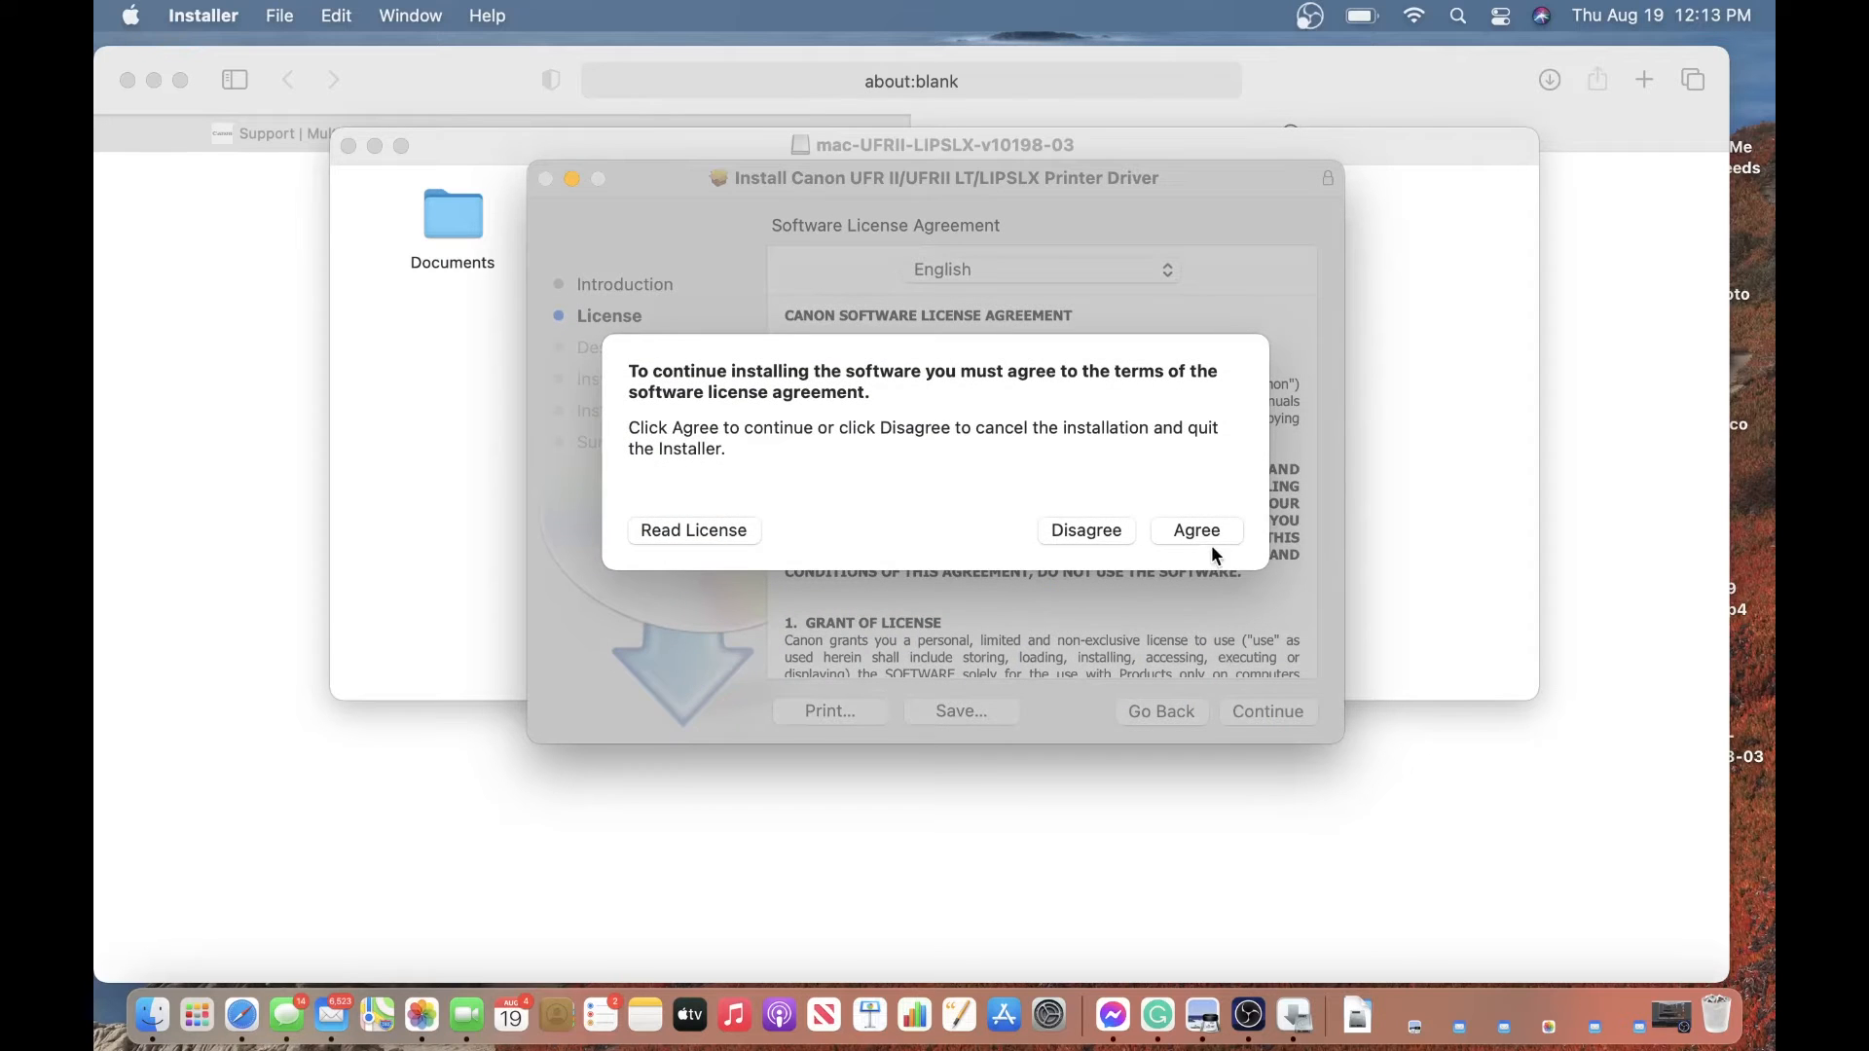
{"action": "left_click", "coordinate": [1205, 534]}
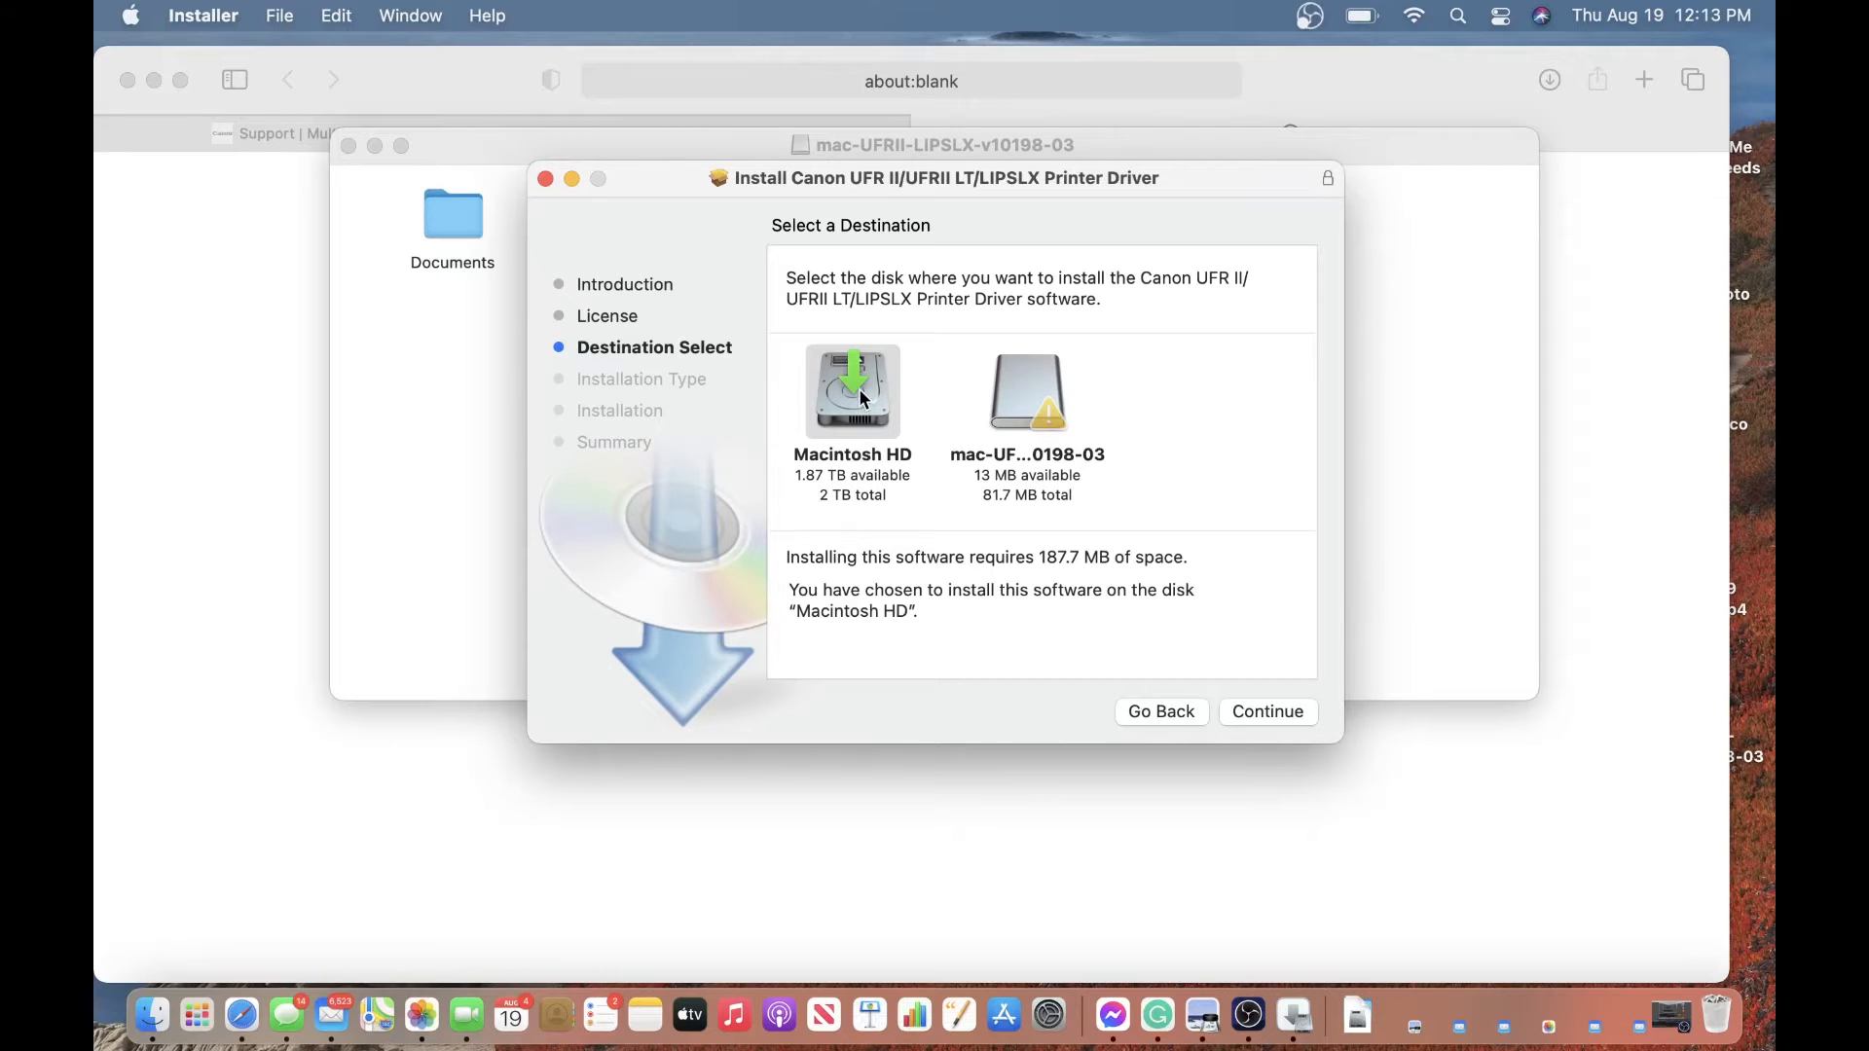
{"action": "mouse_move", "coordinate": [861, 392]}
{"action": "left_click", "coordinate": [1275, 713]}
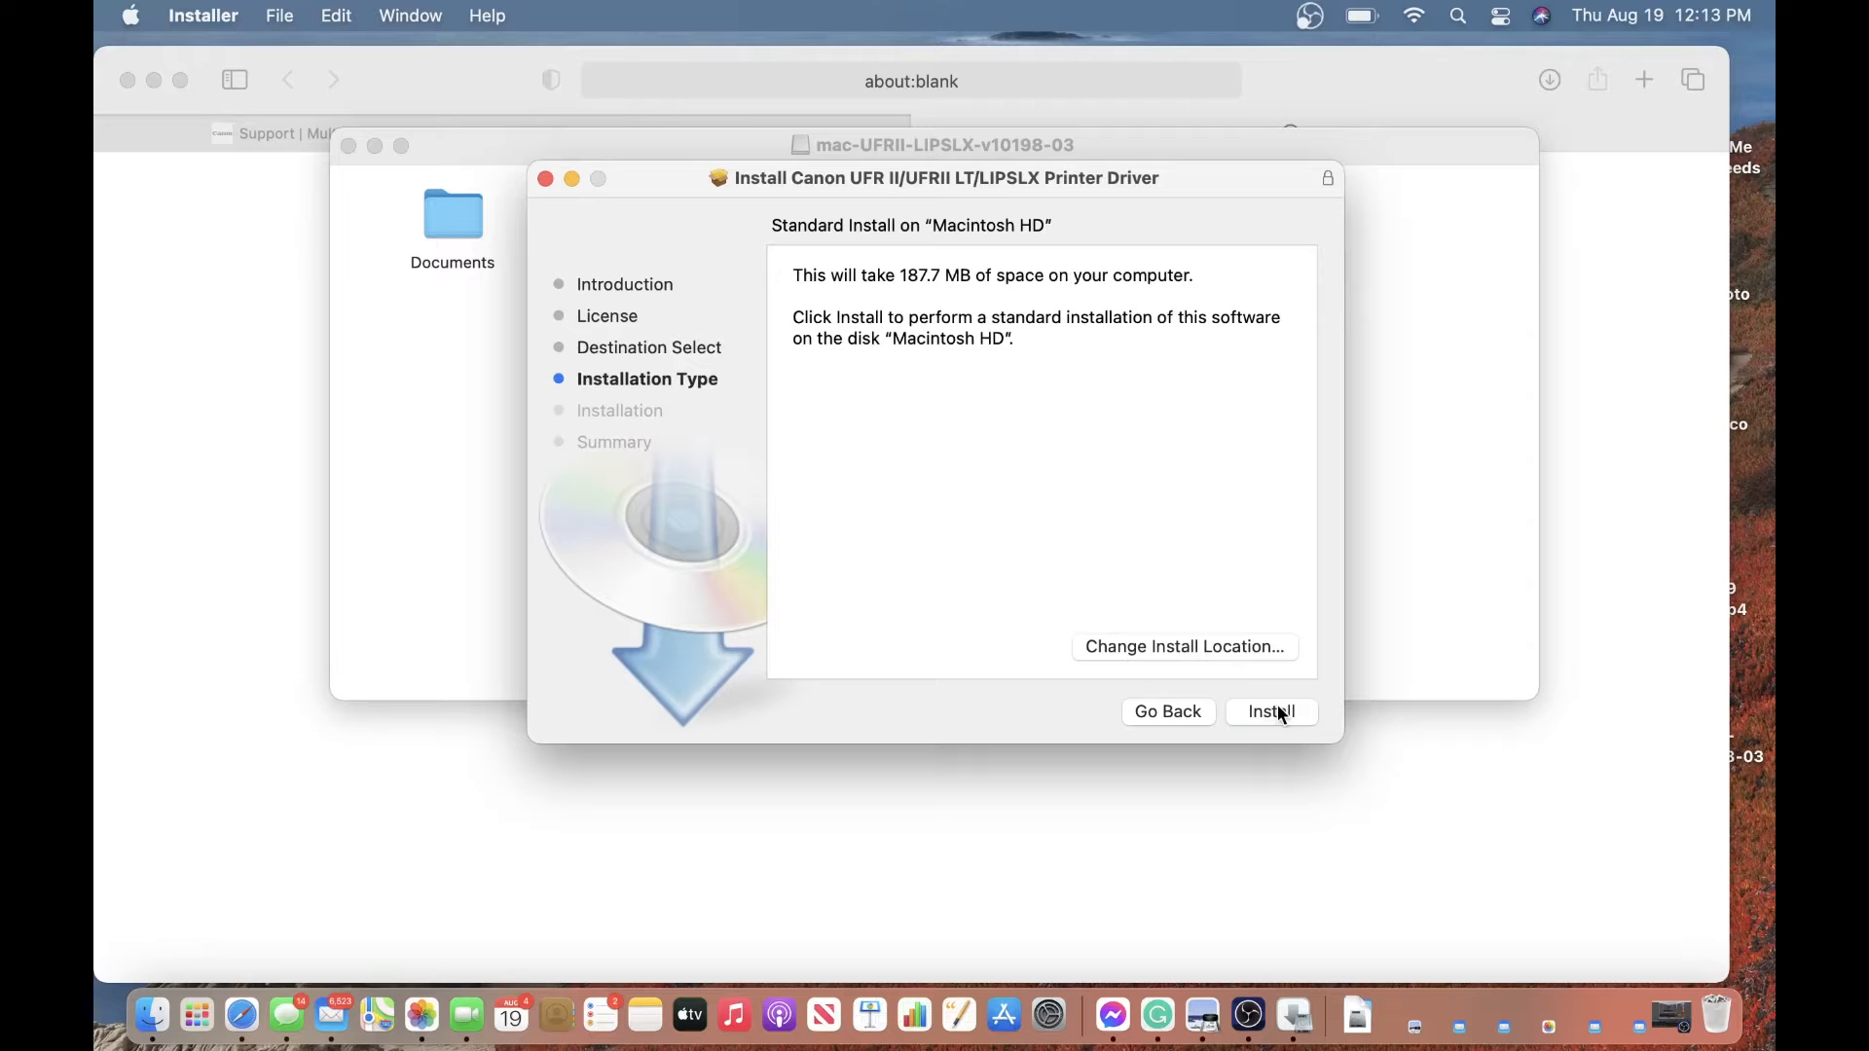
Run the standard installation of the printer driver, authorizing it with the account password.
{"action": "left_click", "coordinate": [1274, 711]}
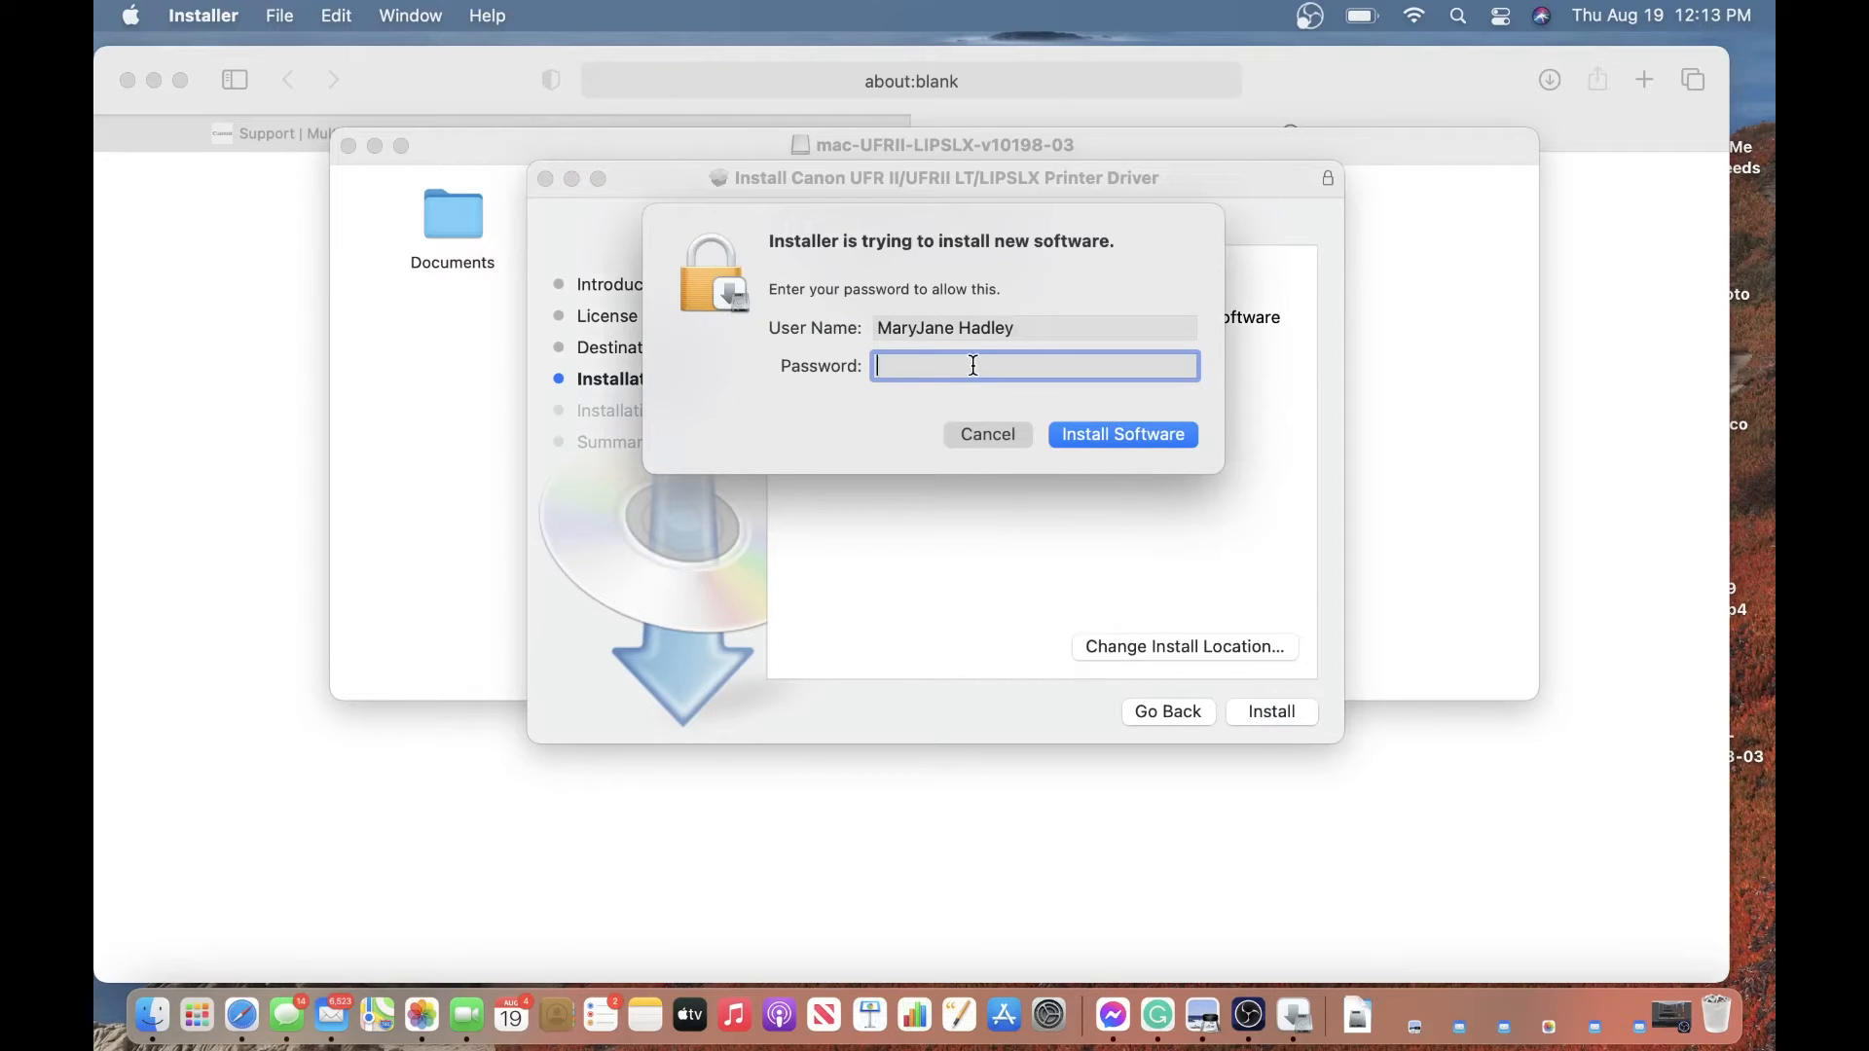
{"action": "type", "text": "••••••••••"}
{"action": "left_click", "coordinate": [1127, 438]}
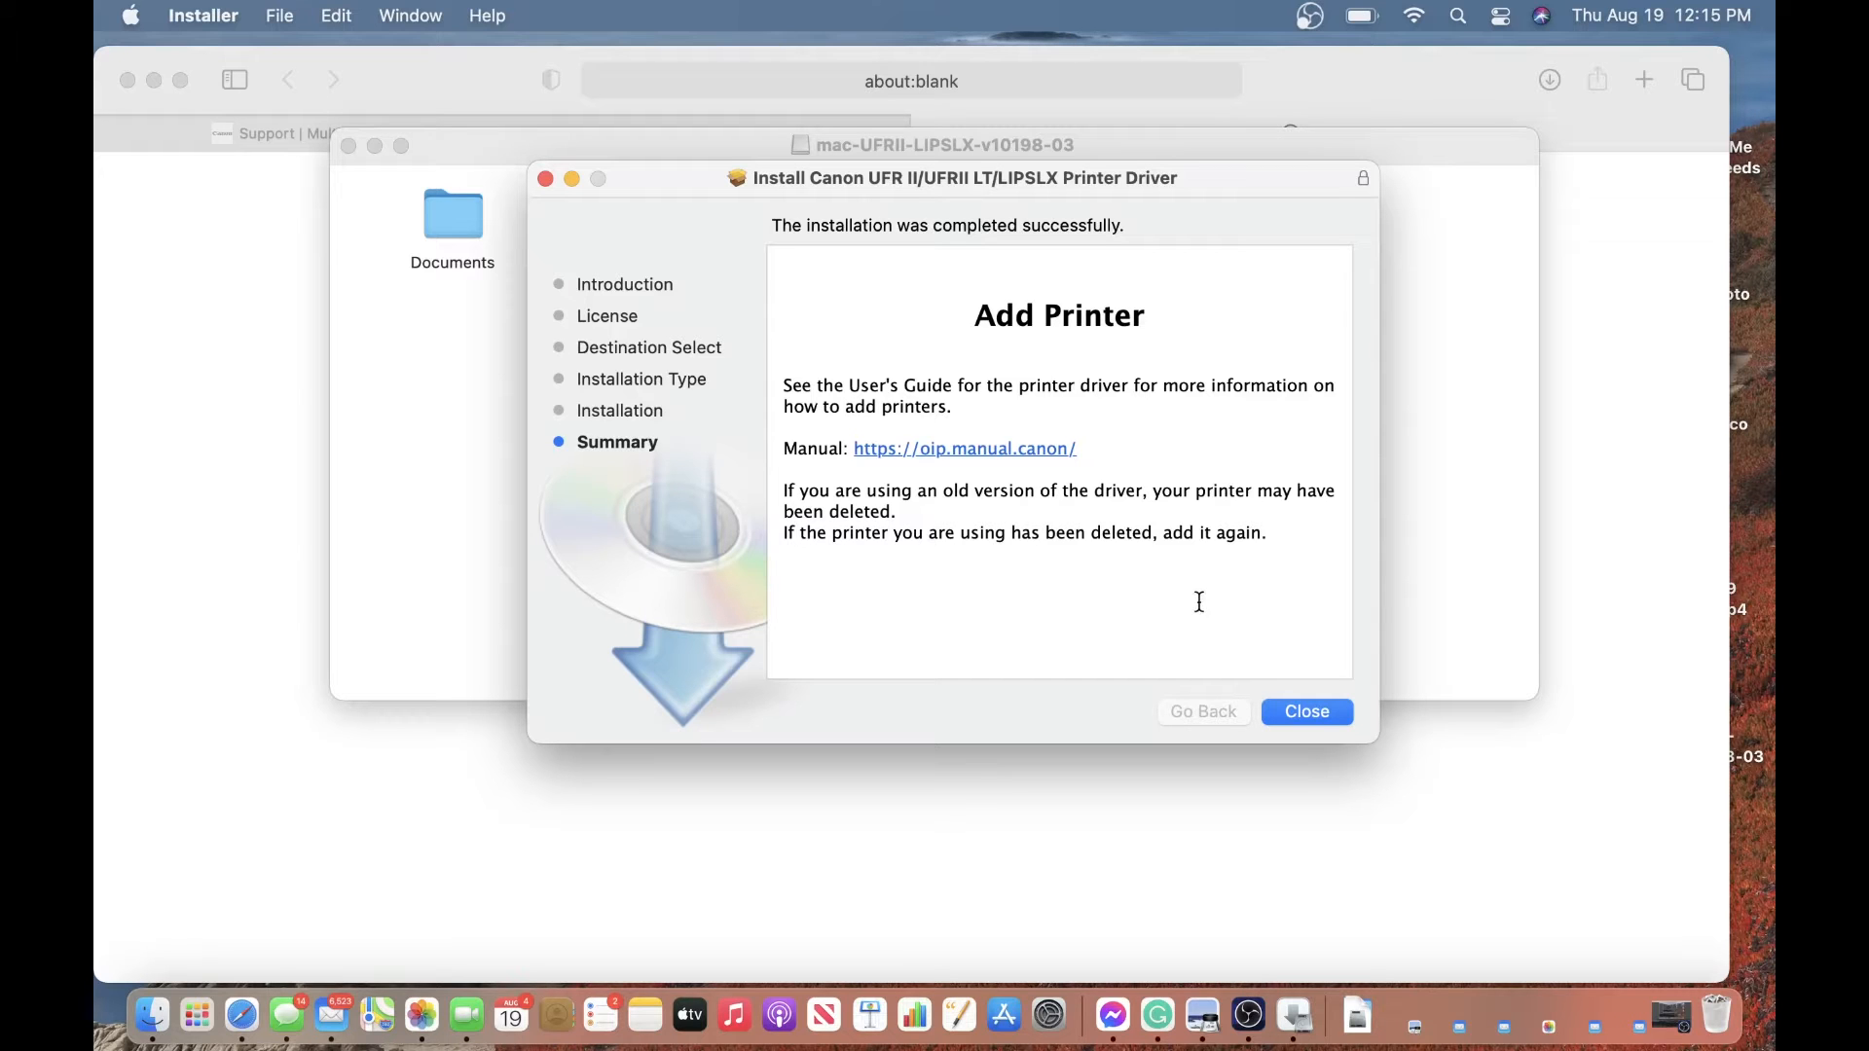
Finish the driver installer, moving it to the Trash, and close the disk image and browser windows.
{"action": "left_click", "coordinate": [1316, 715]}
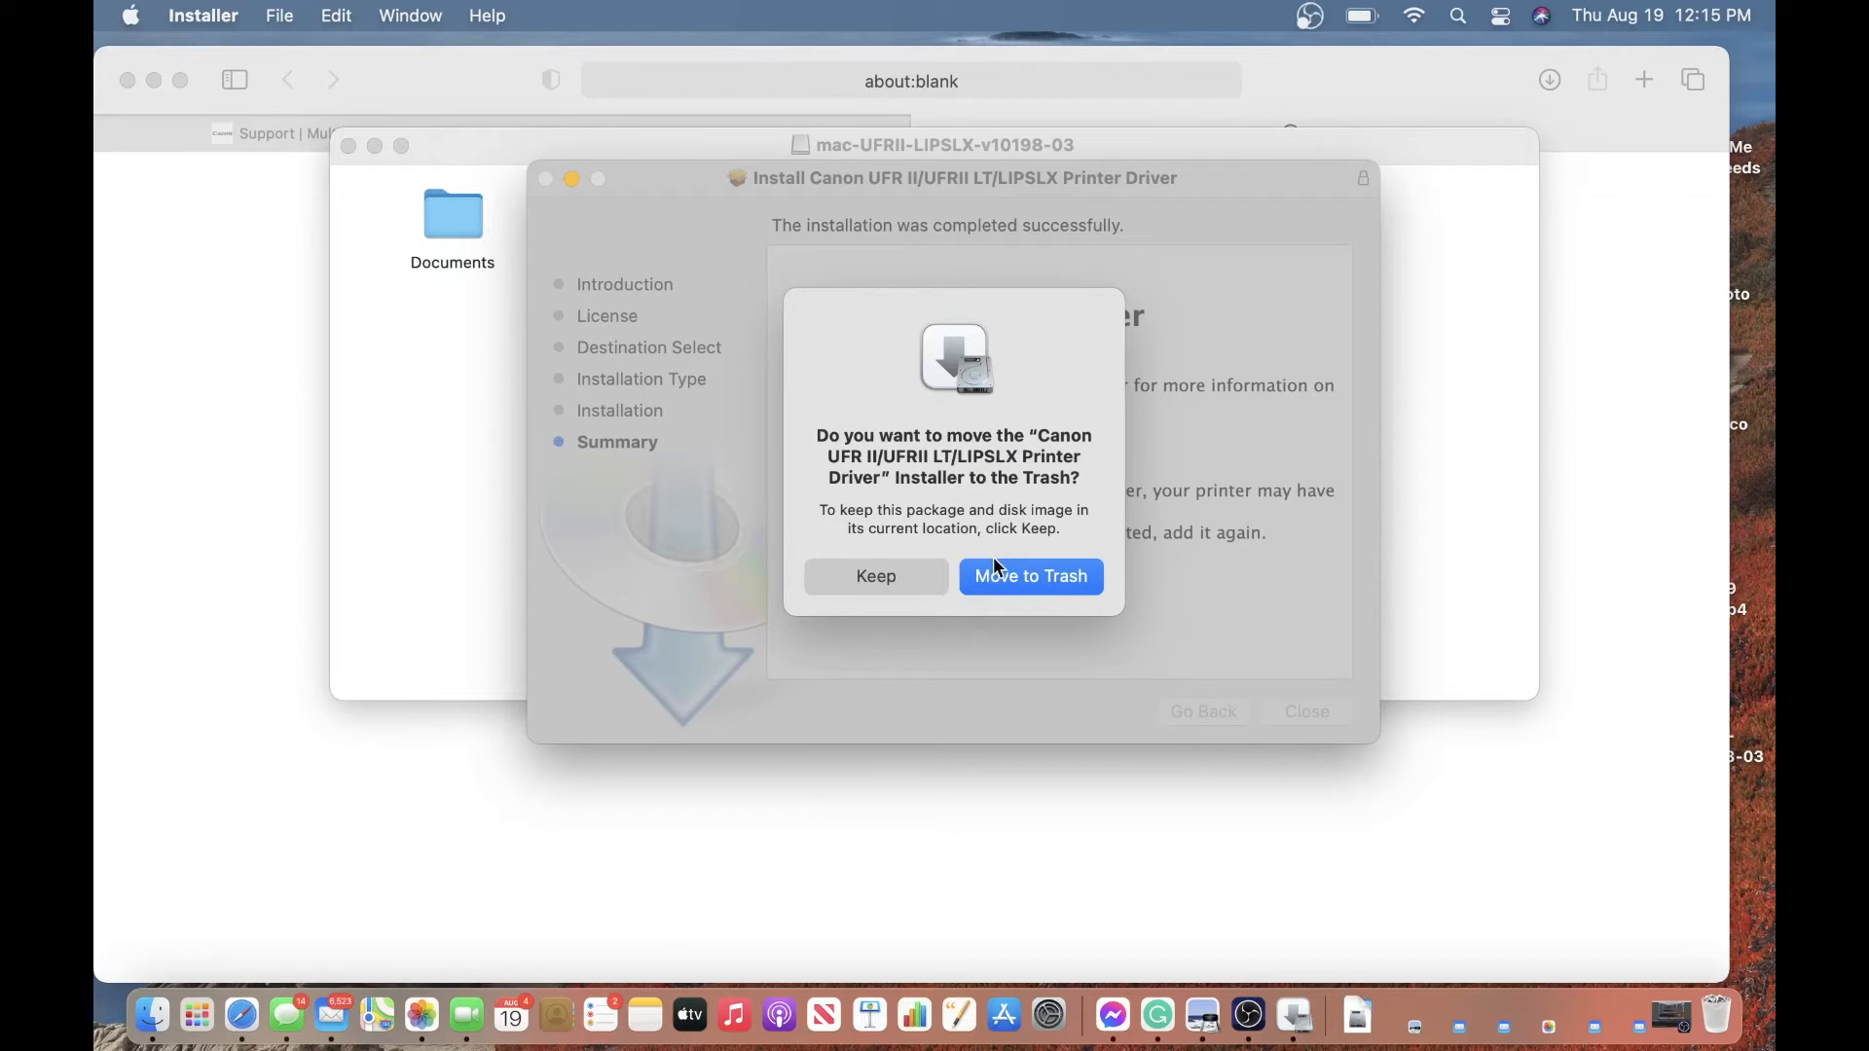
{"action": "left_click", "coordinate": [1049, 574]}
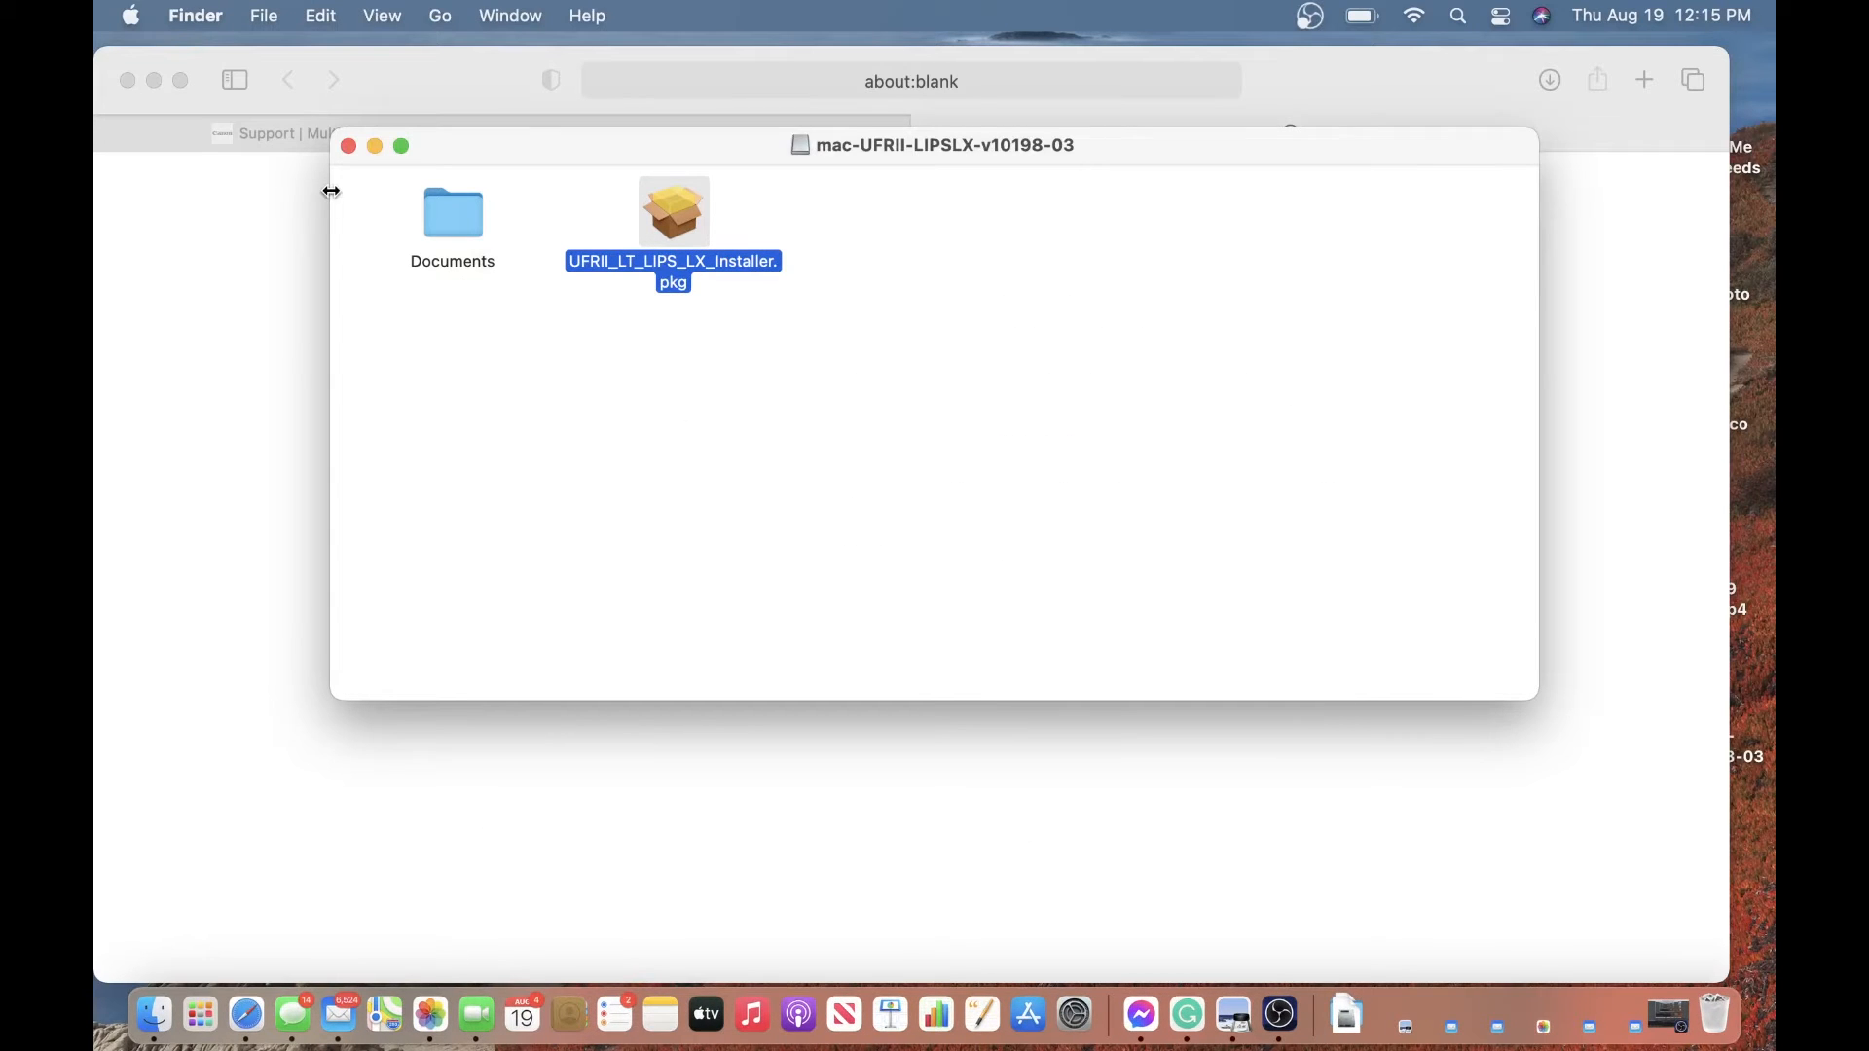
{"action": "left_click", "coordinate": [349, 148]}
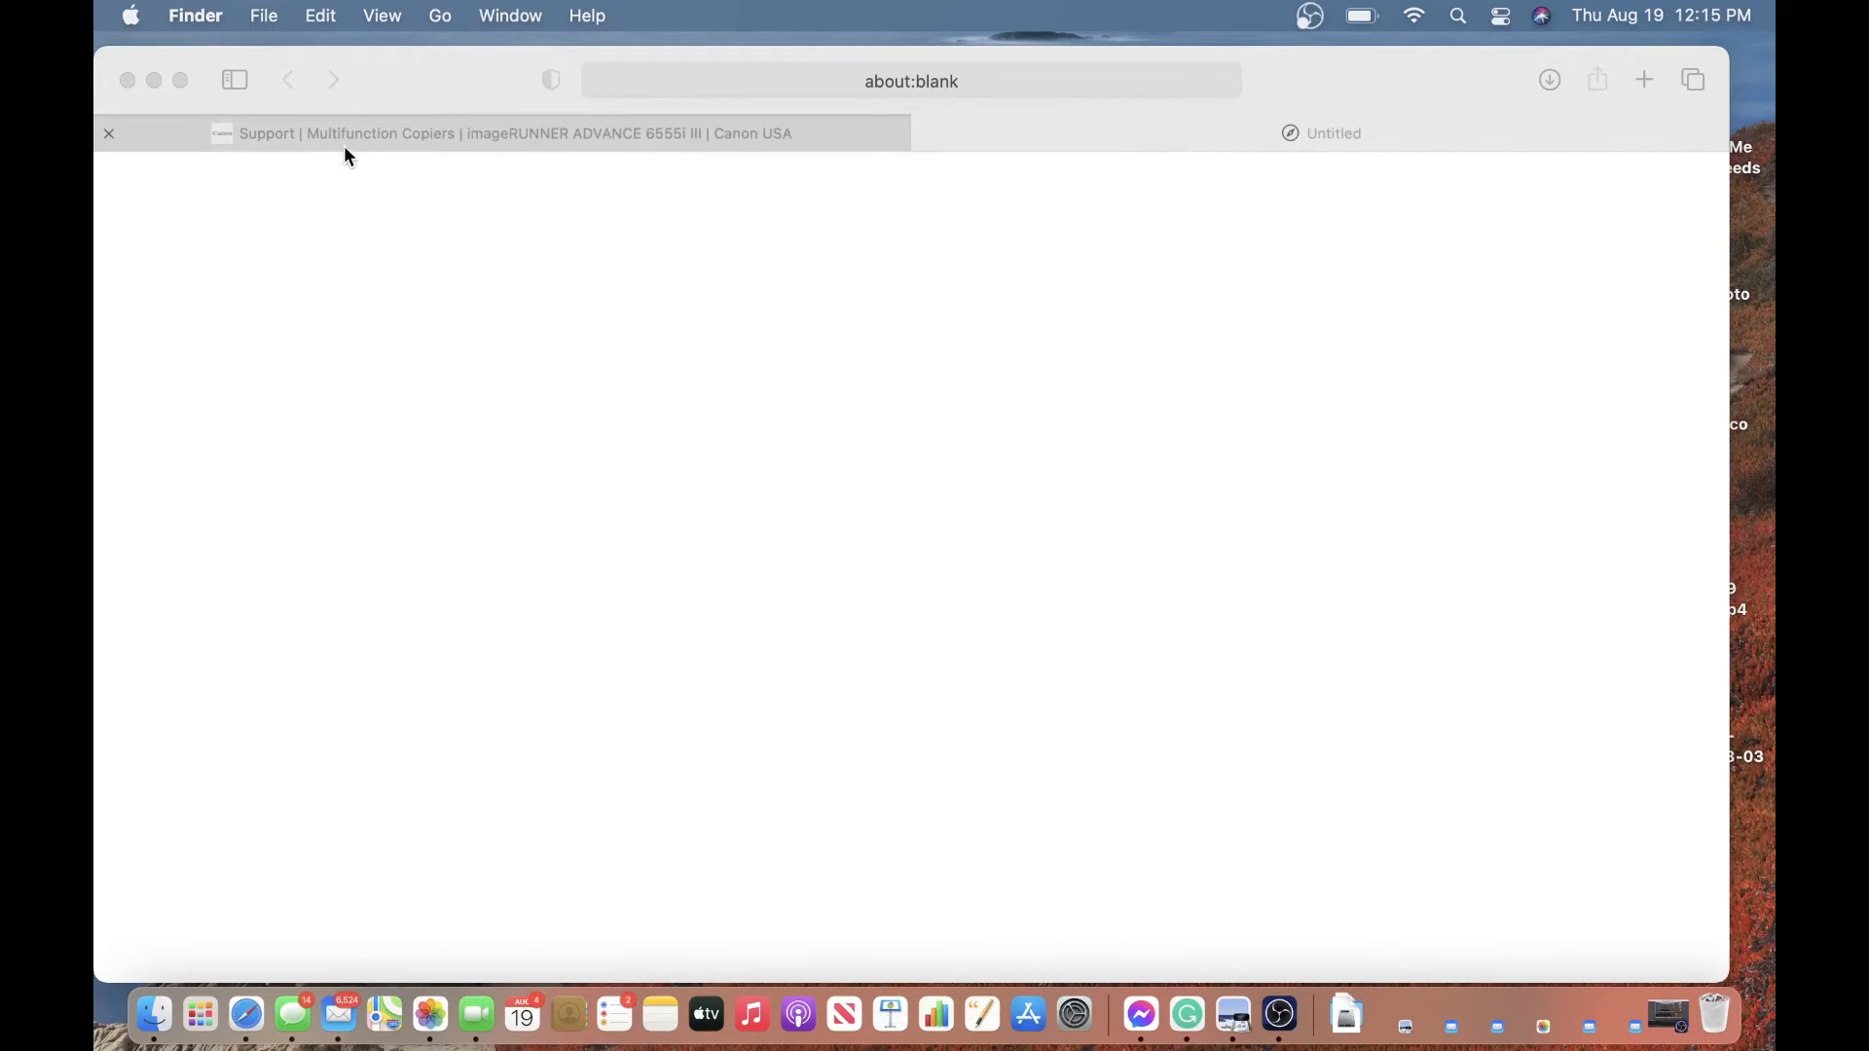
{"action": "left_click", "coordinate": [127, 80]}
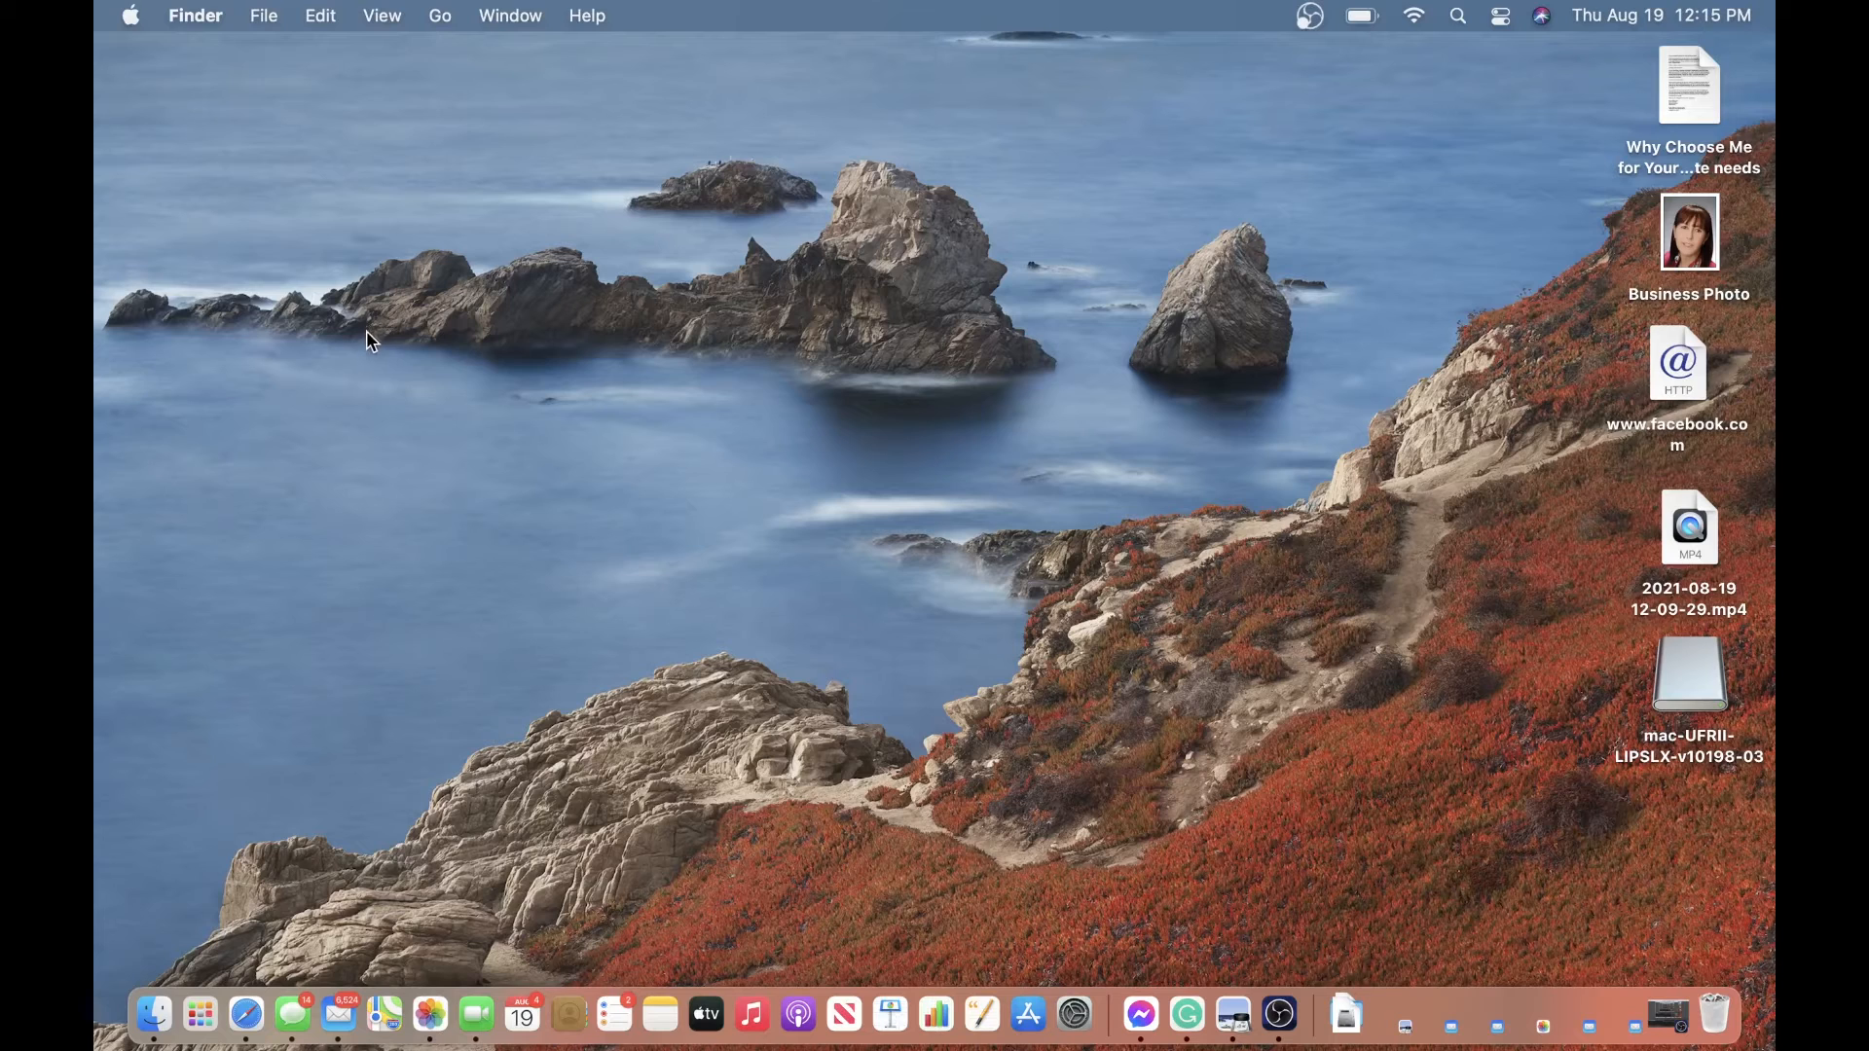
Open the Printers & Scanners settings in System Preferences and move the window toward the middle of the desktop.
{"action": "left_click", "coordinate": [143, 19]}
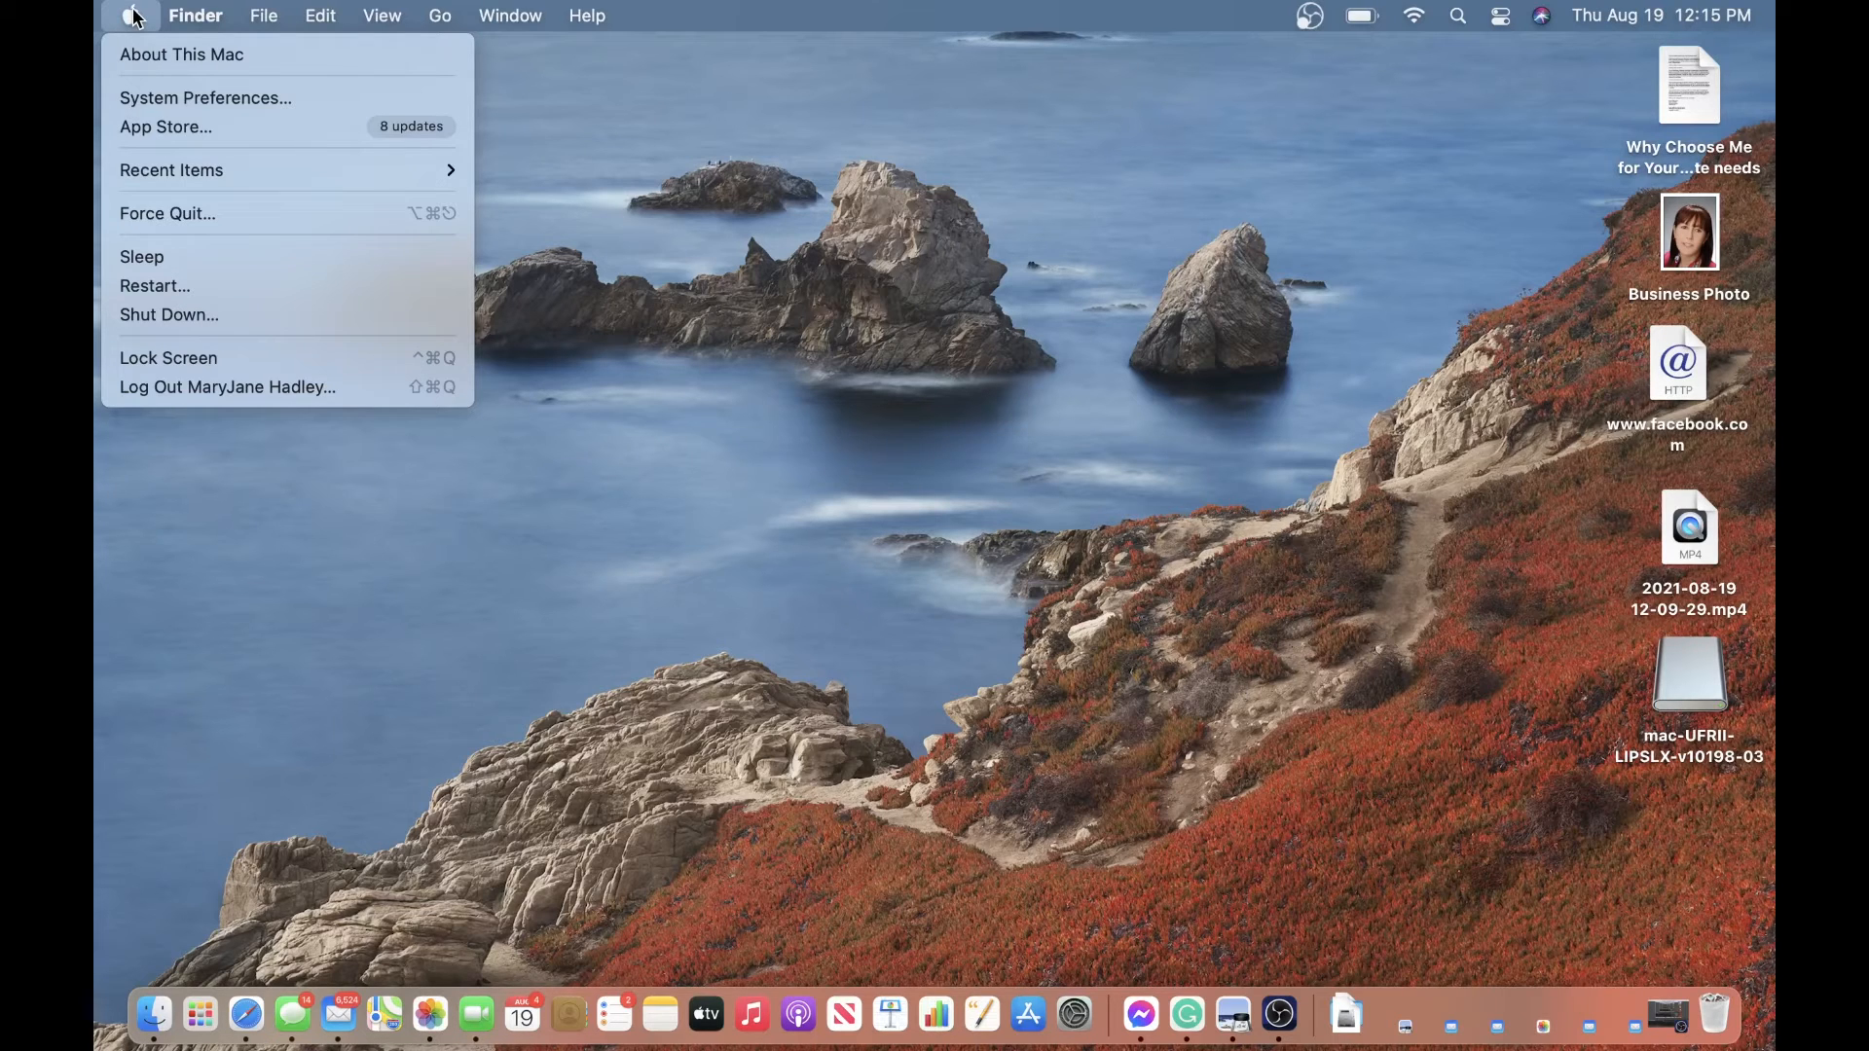
{"action": "left_click", "coordinate": [210, 96]}
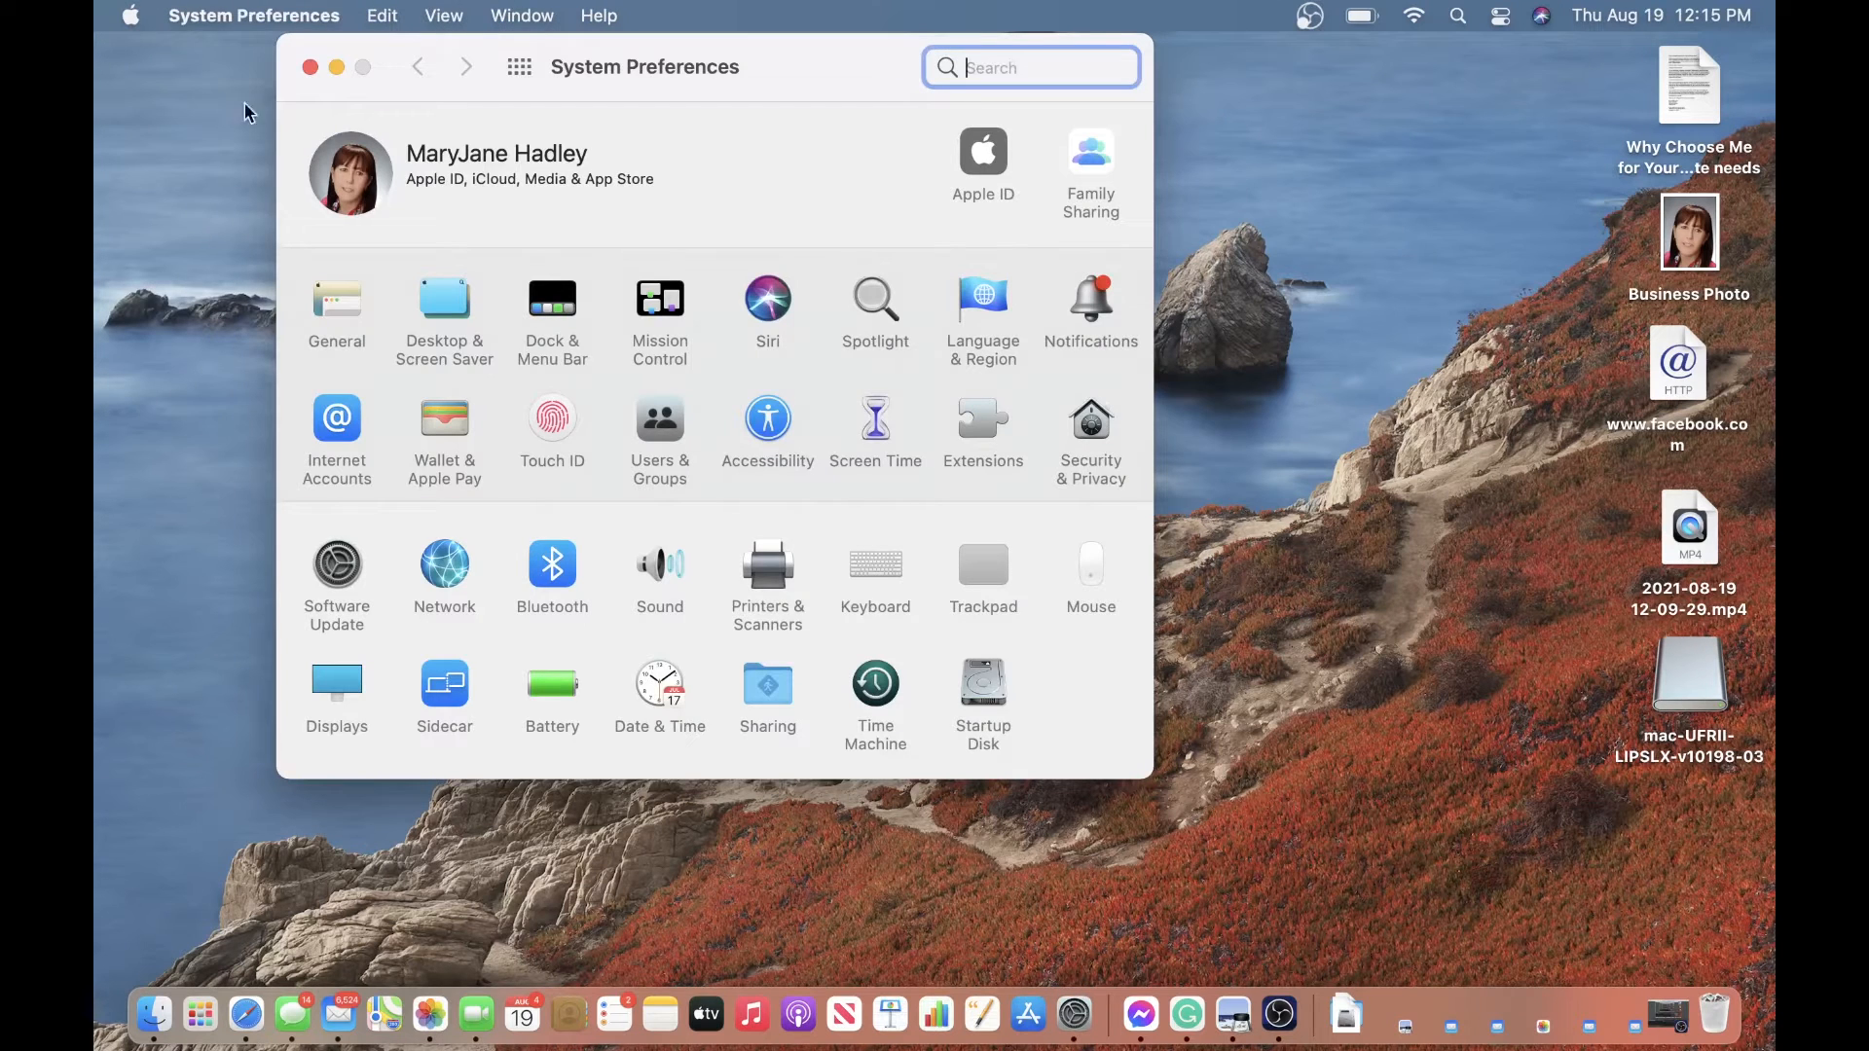
{"action": "left_click", "coordinate": [772, 565]}
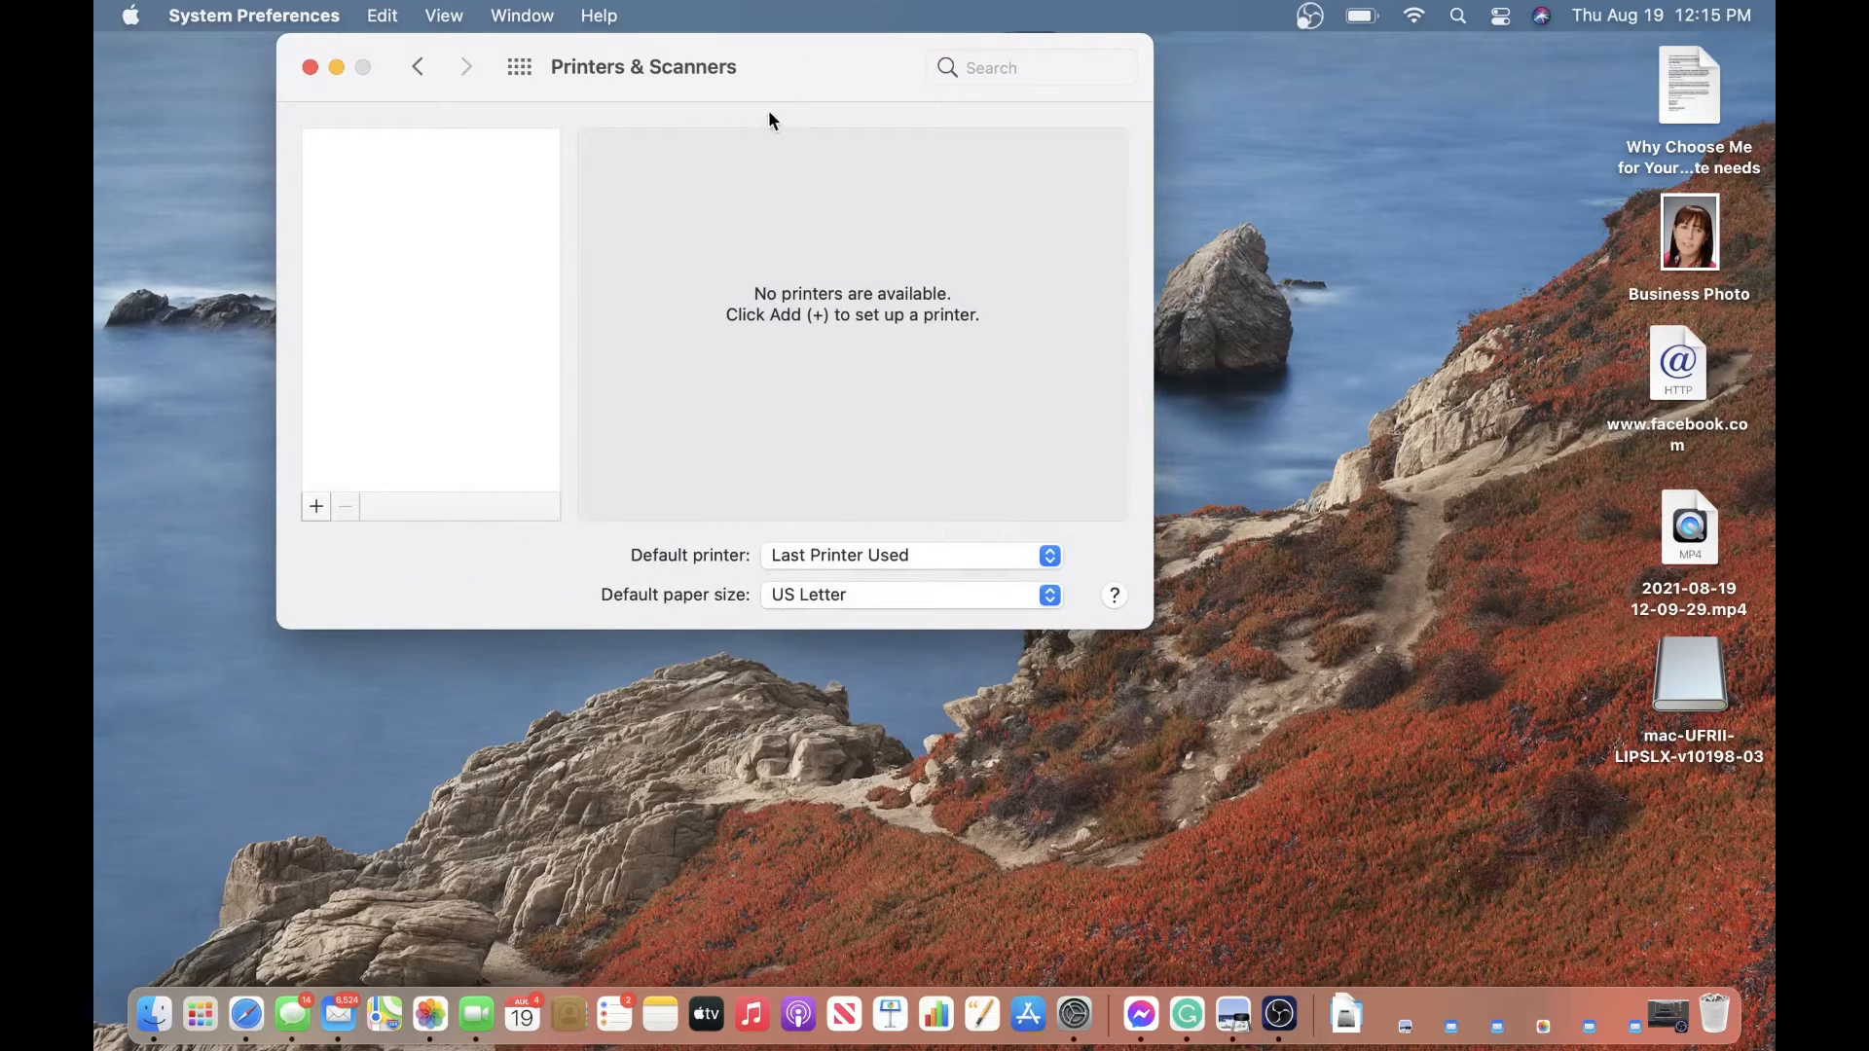
{"action": "left_click_drag", "start_coordinate": [806, 61], "coordinate": [876, 139]}
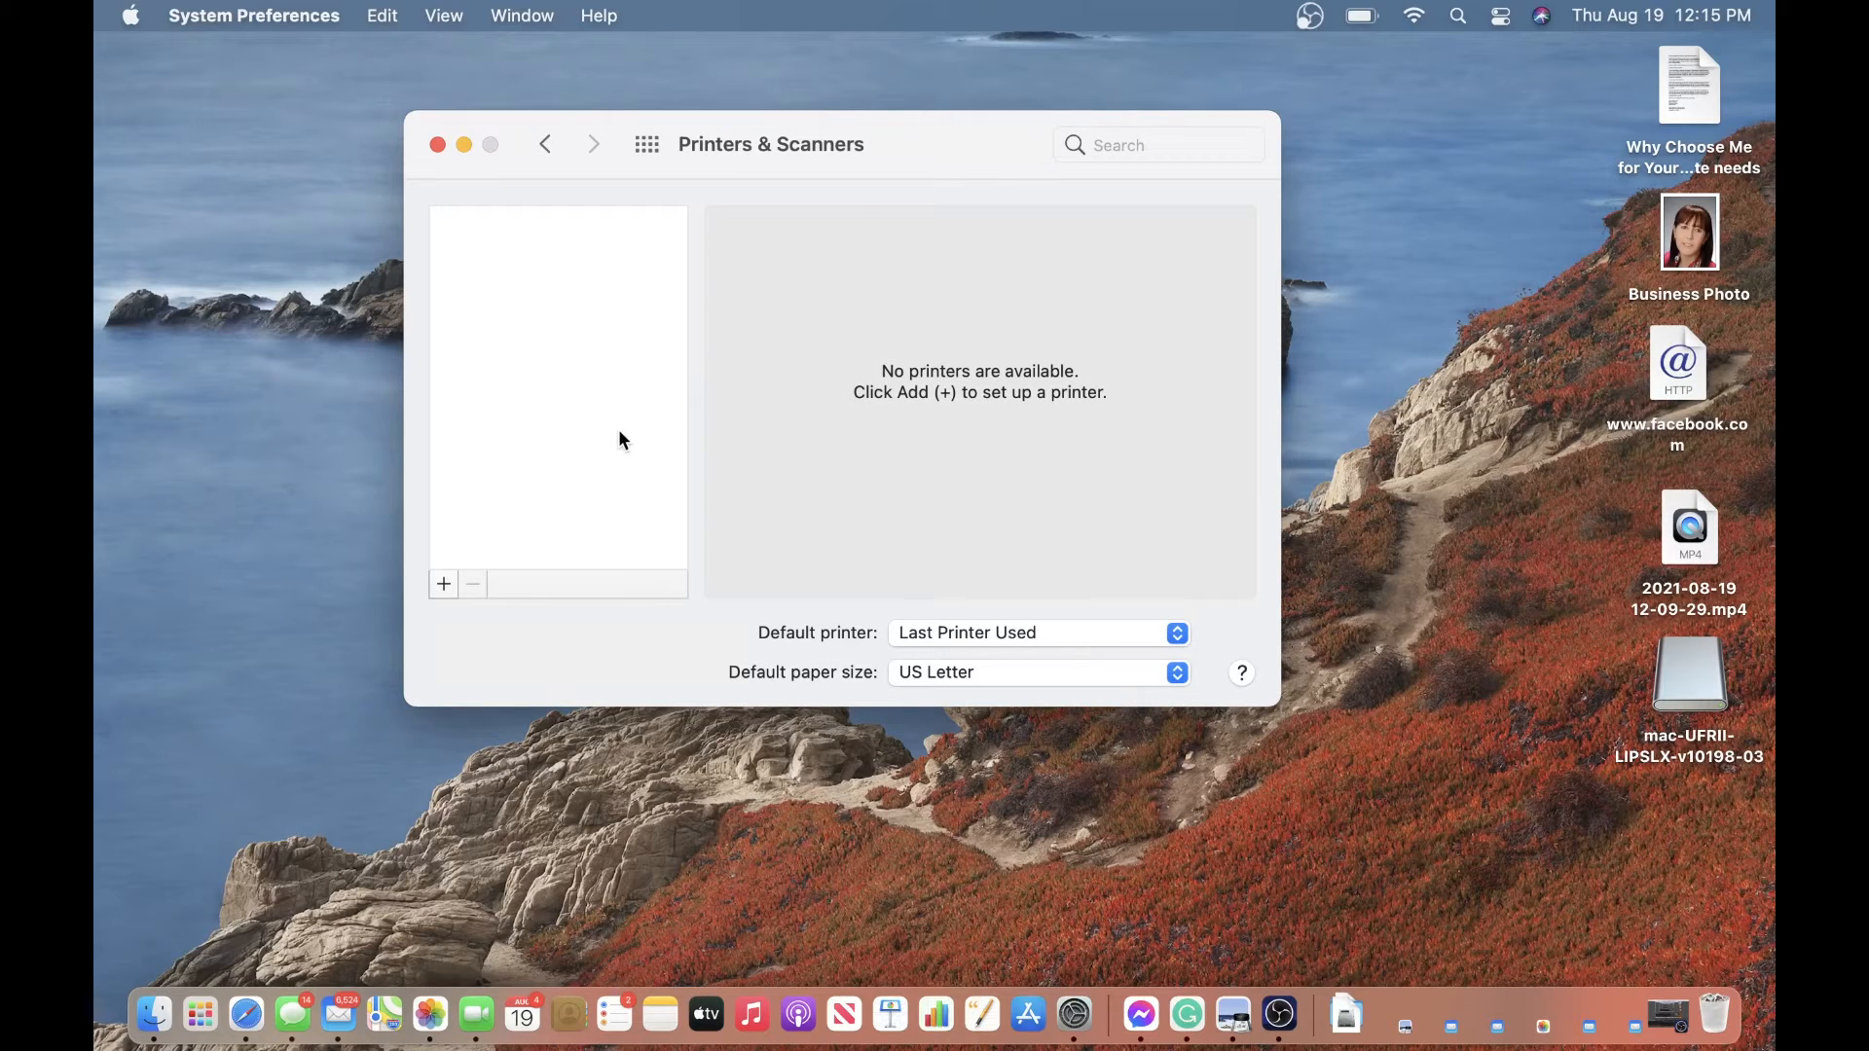
Start adding a printer by IP with the address 192.168.1.143 and the HP Jetdirect - Socket protocol.
{"action": "left_click", "coordinate": [445, 585]}
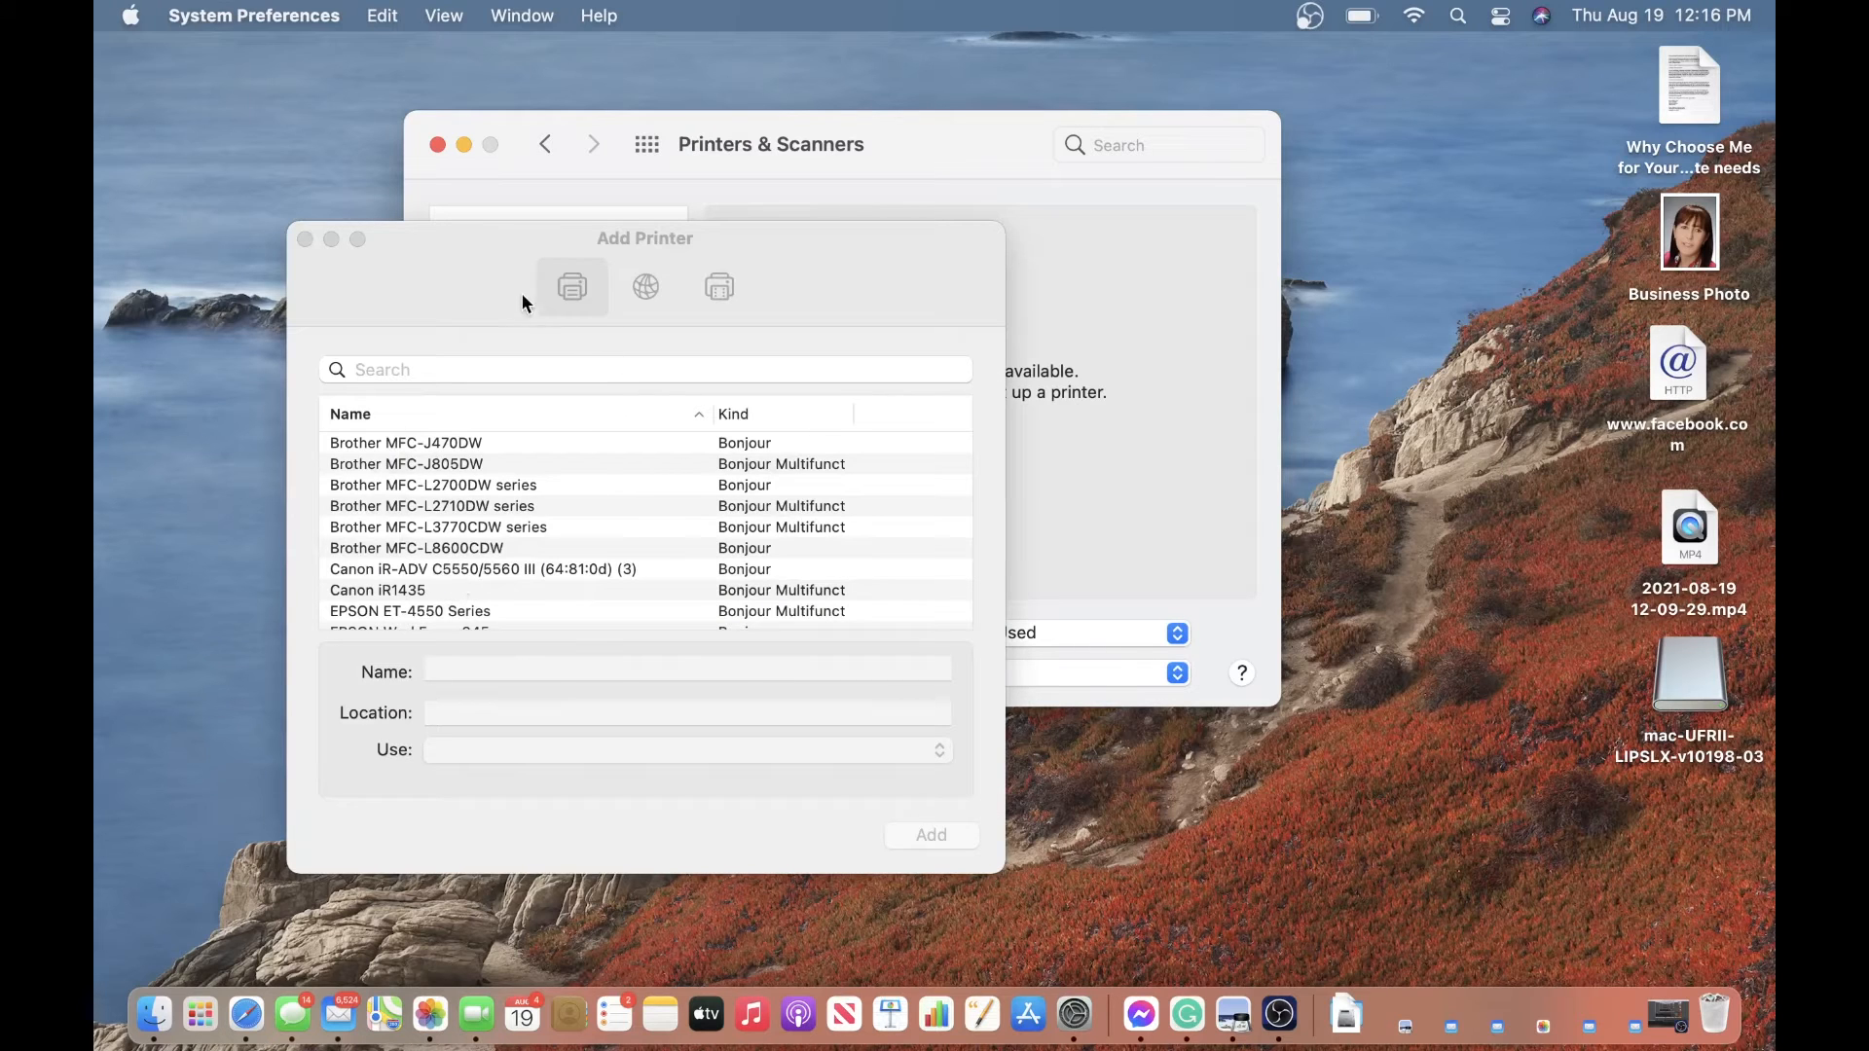
{"action": "left_click_drag", "start_coordinate": [507, 242], "coordinate": [542, 223]}
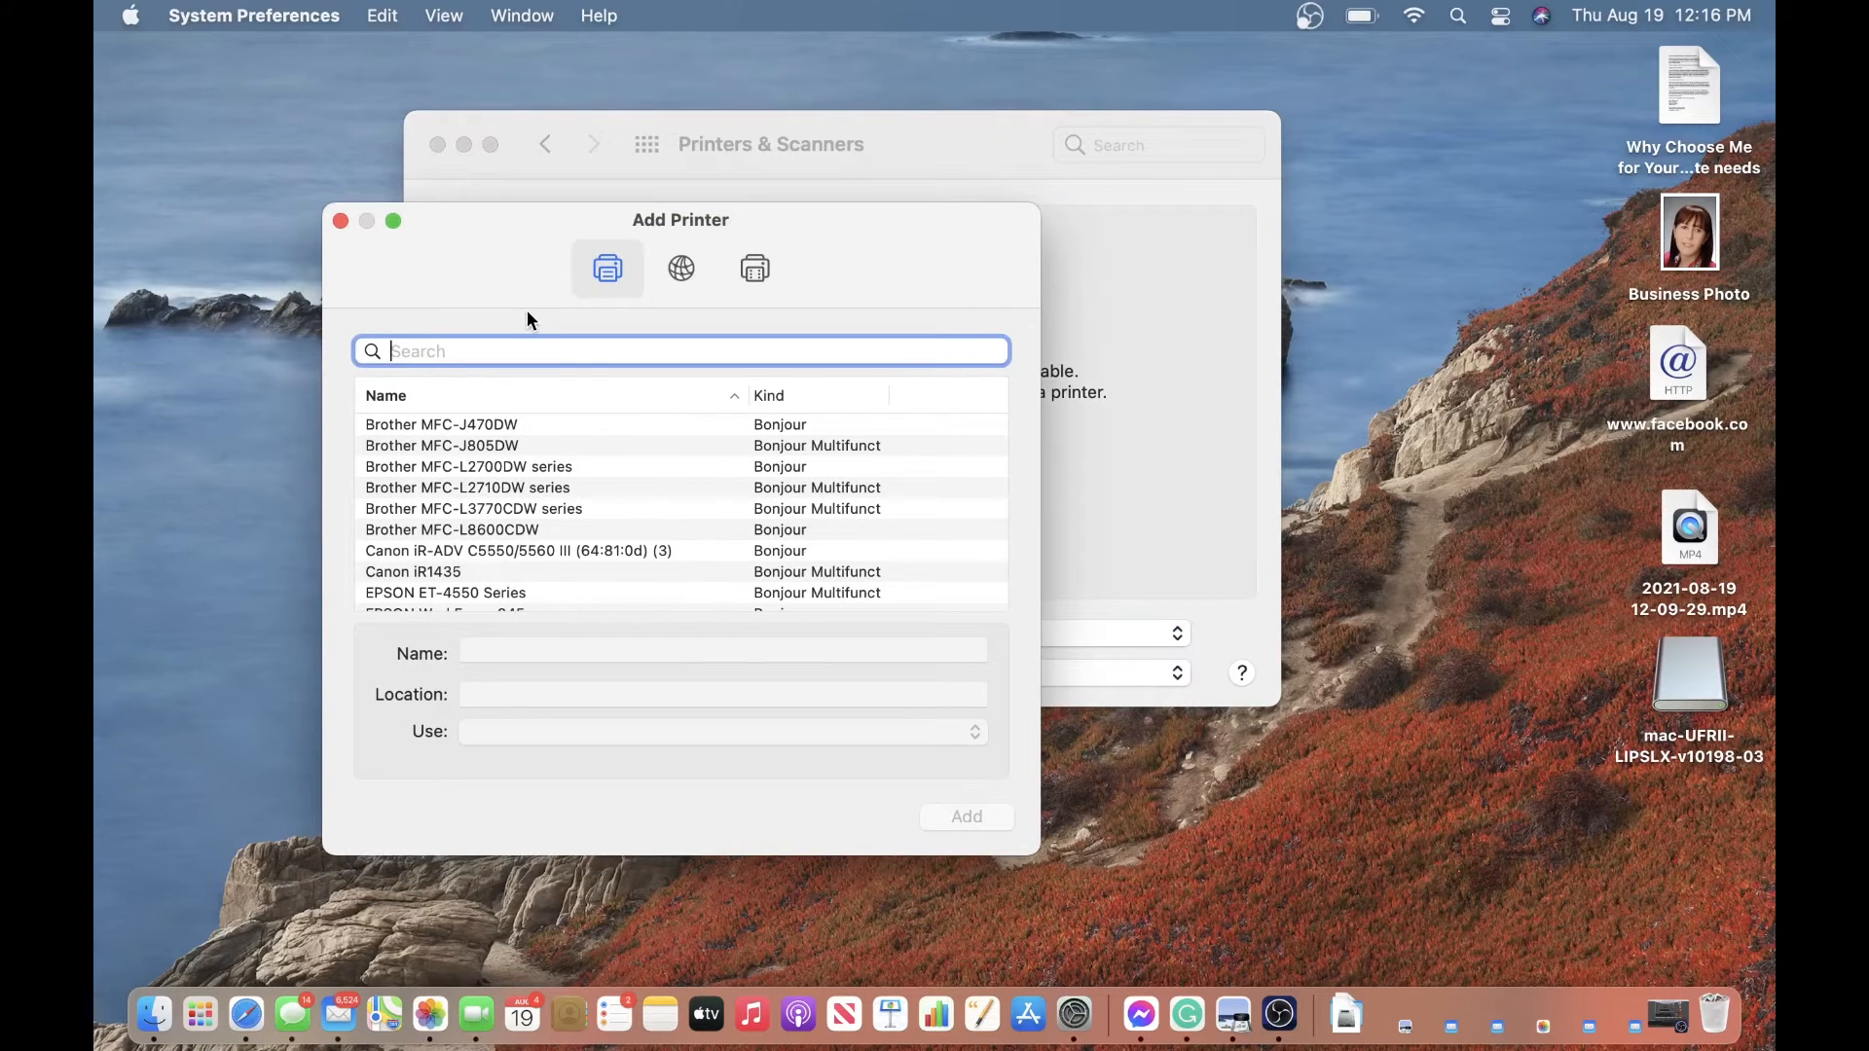
{"action": "left_click", "coordinate": [703, 265]}
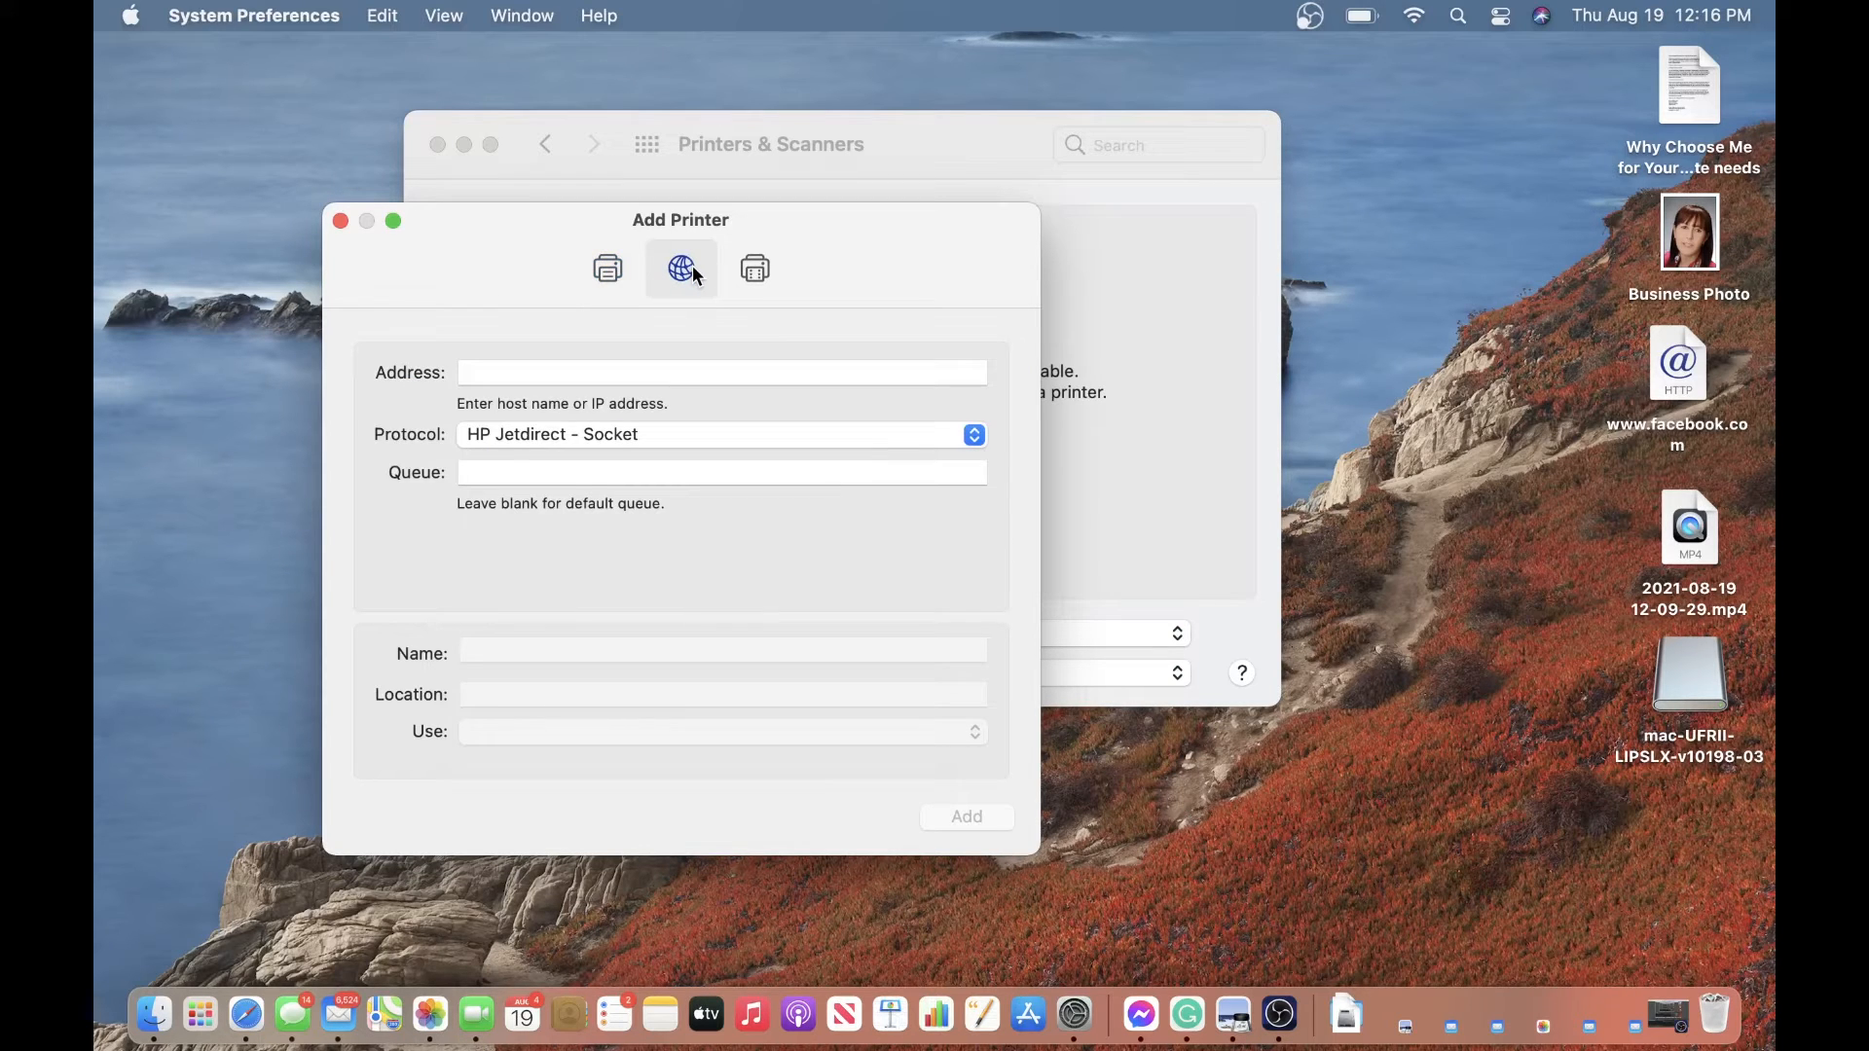
{"action": "left_click", "coordinate": [669, 363]}
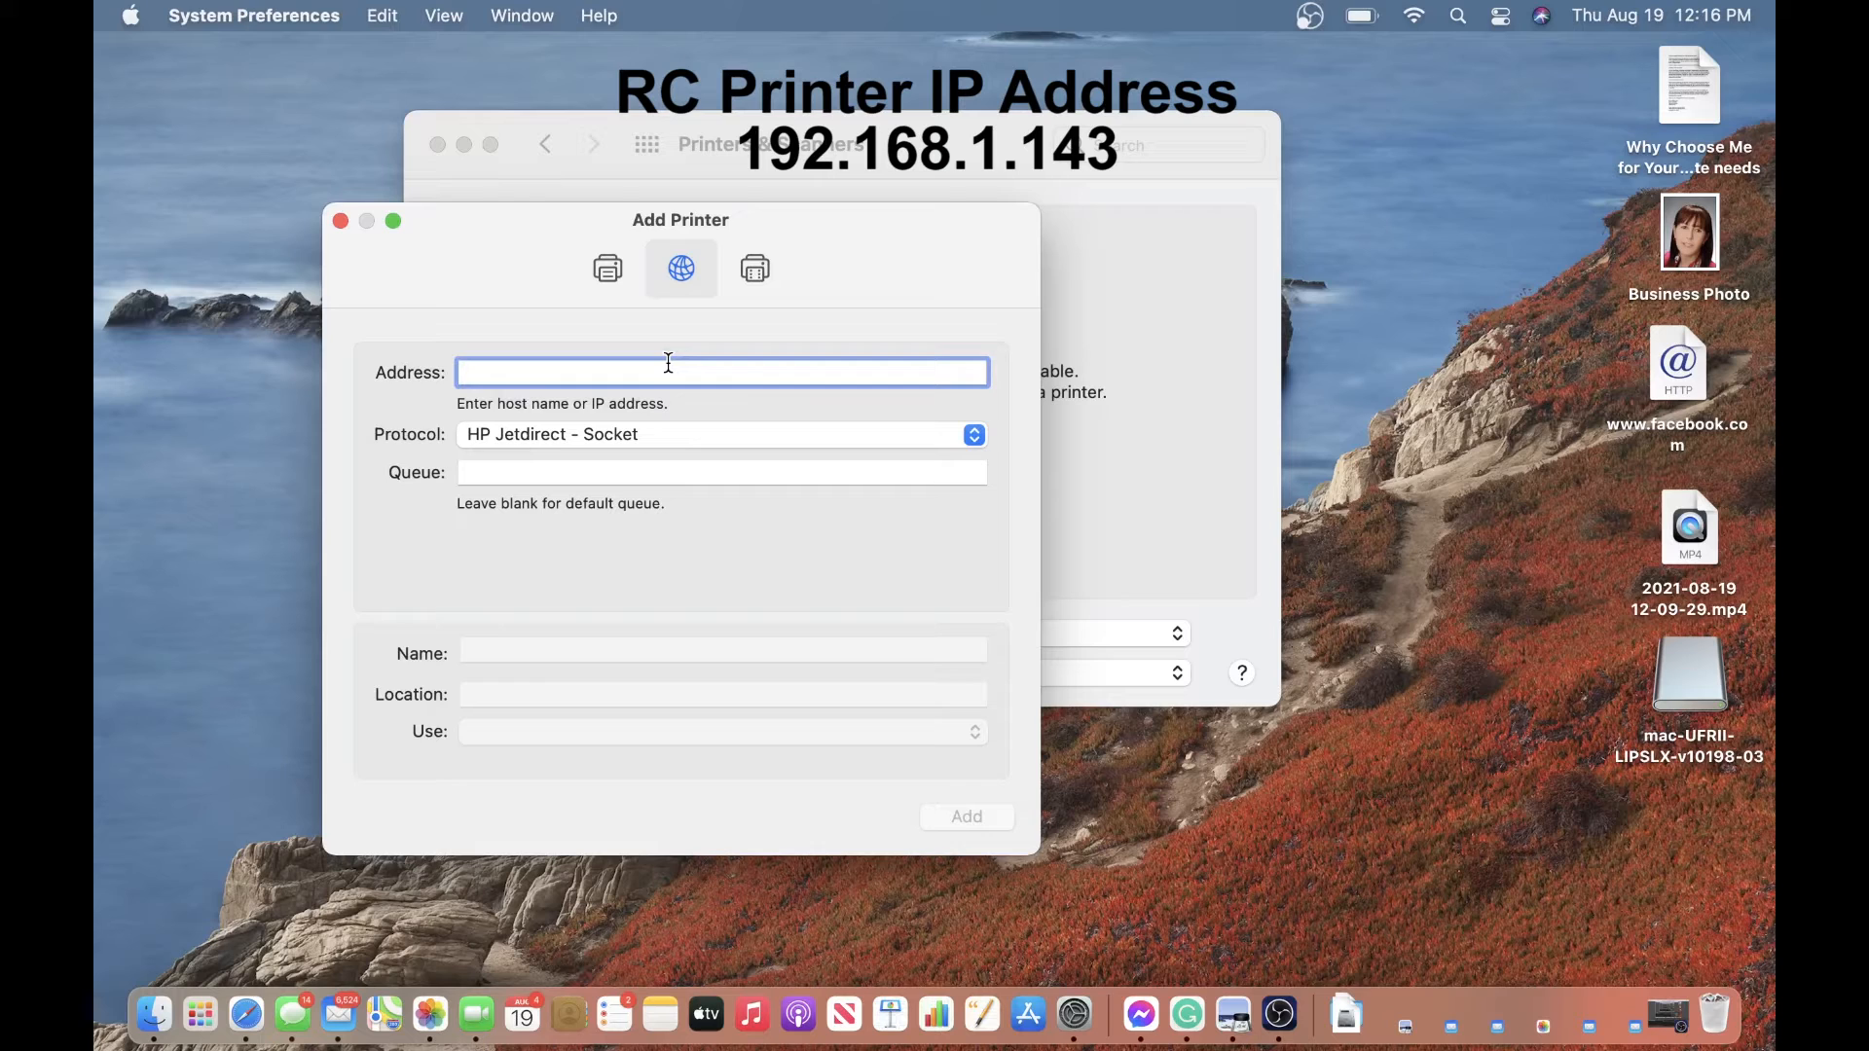
{"action": "type", "text": "192"}
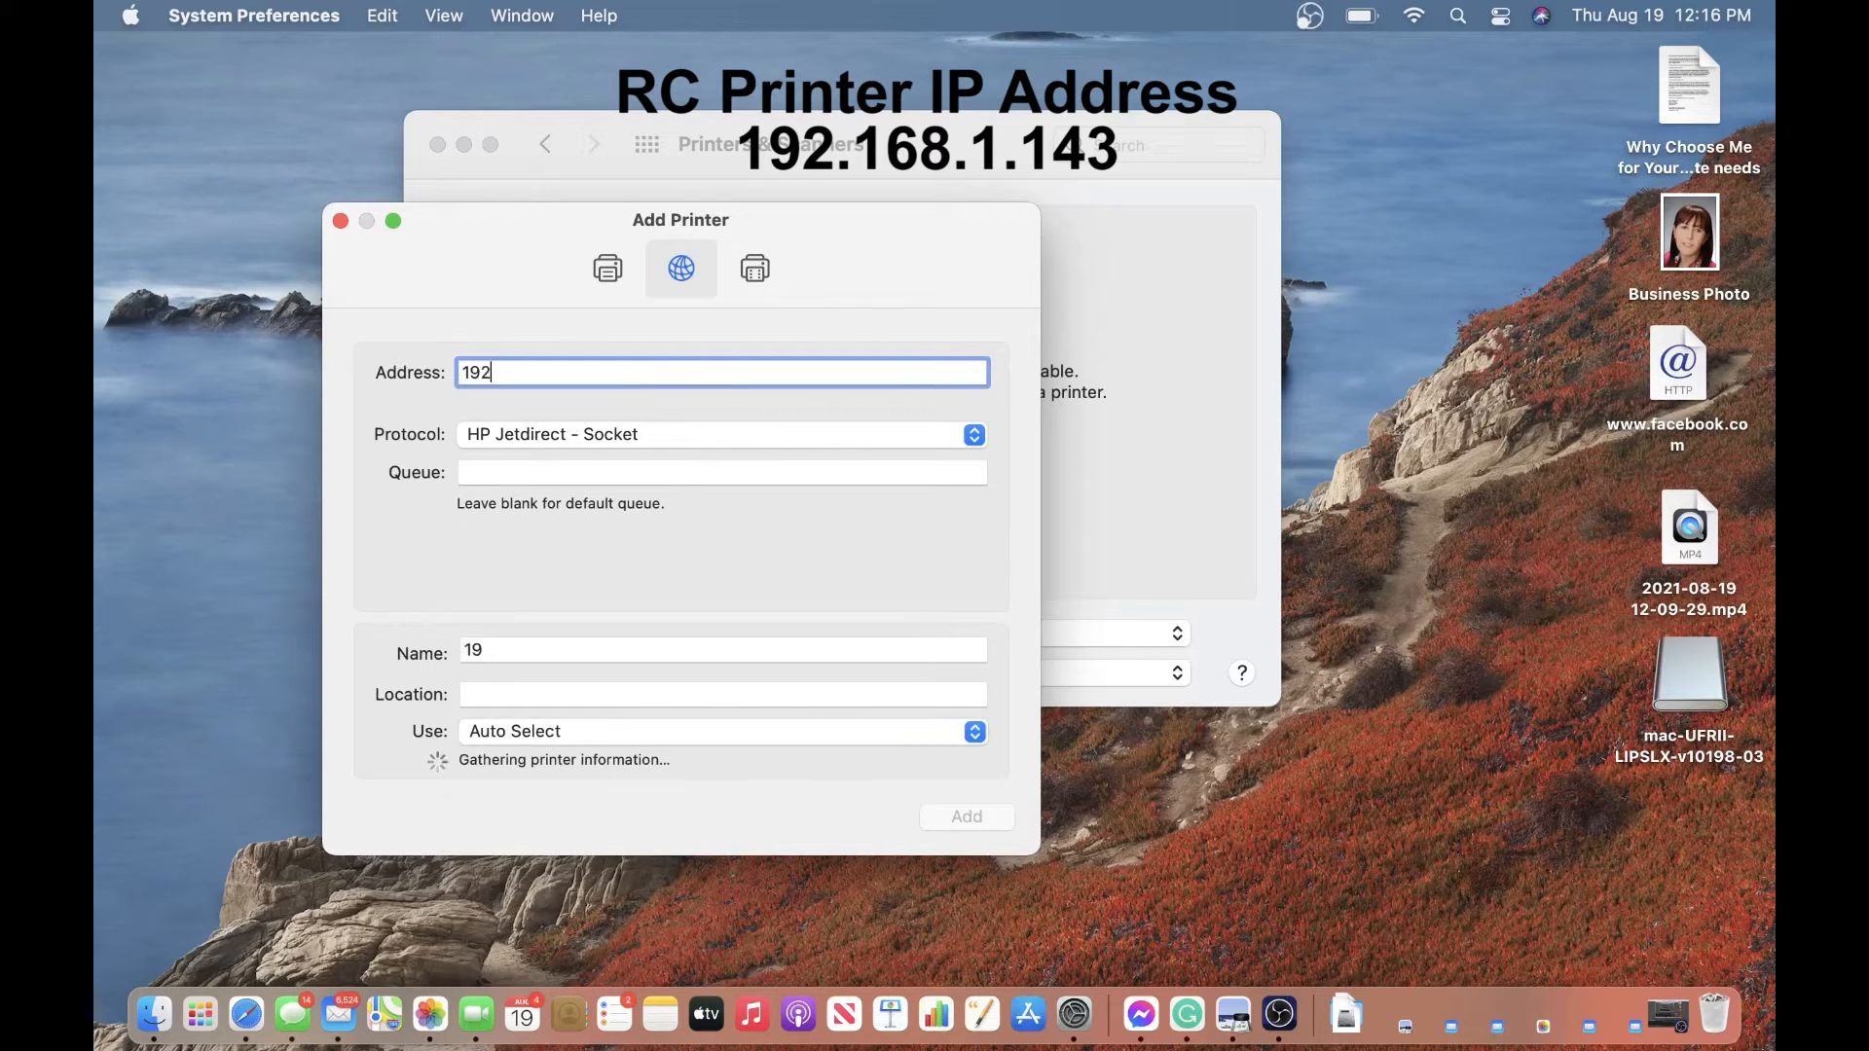
{"action": "type", "text": ".168.1.143"}
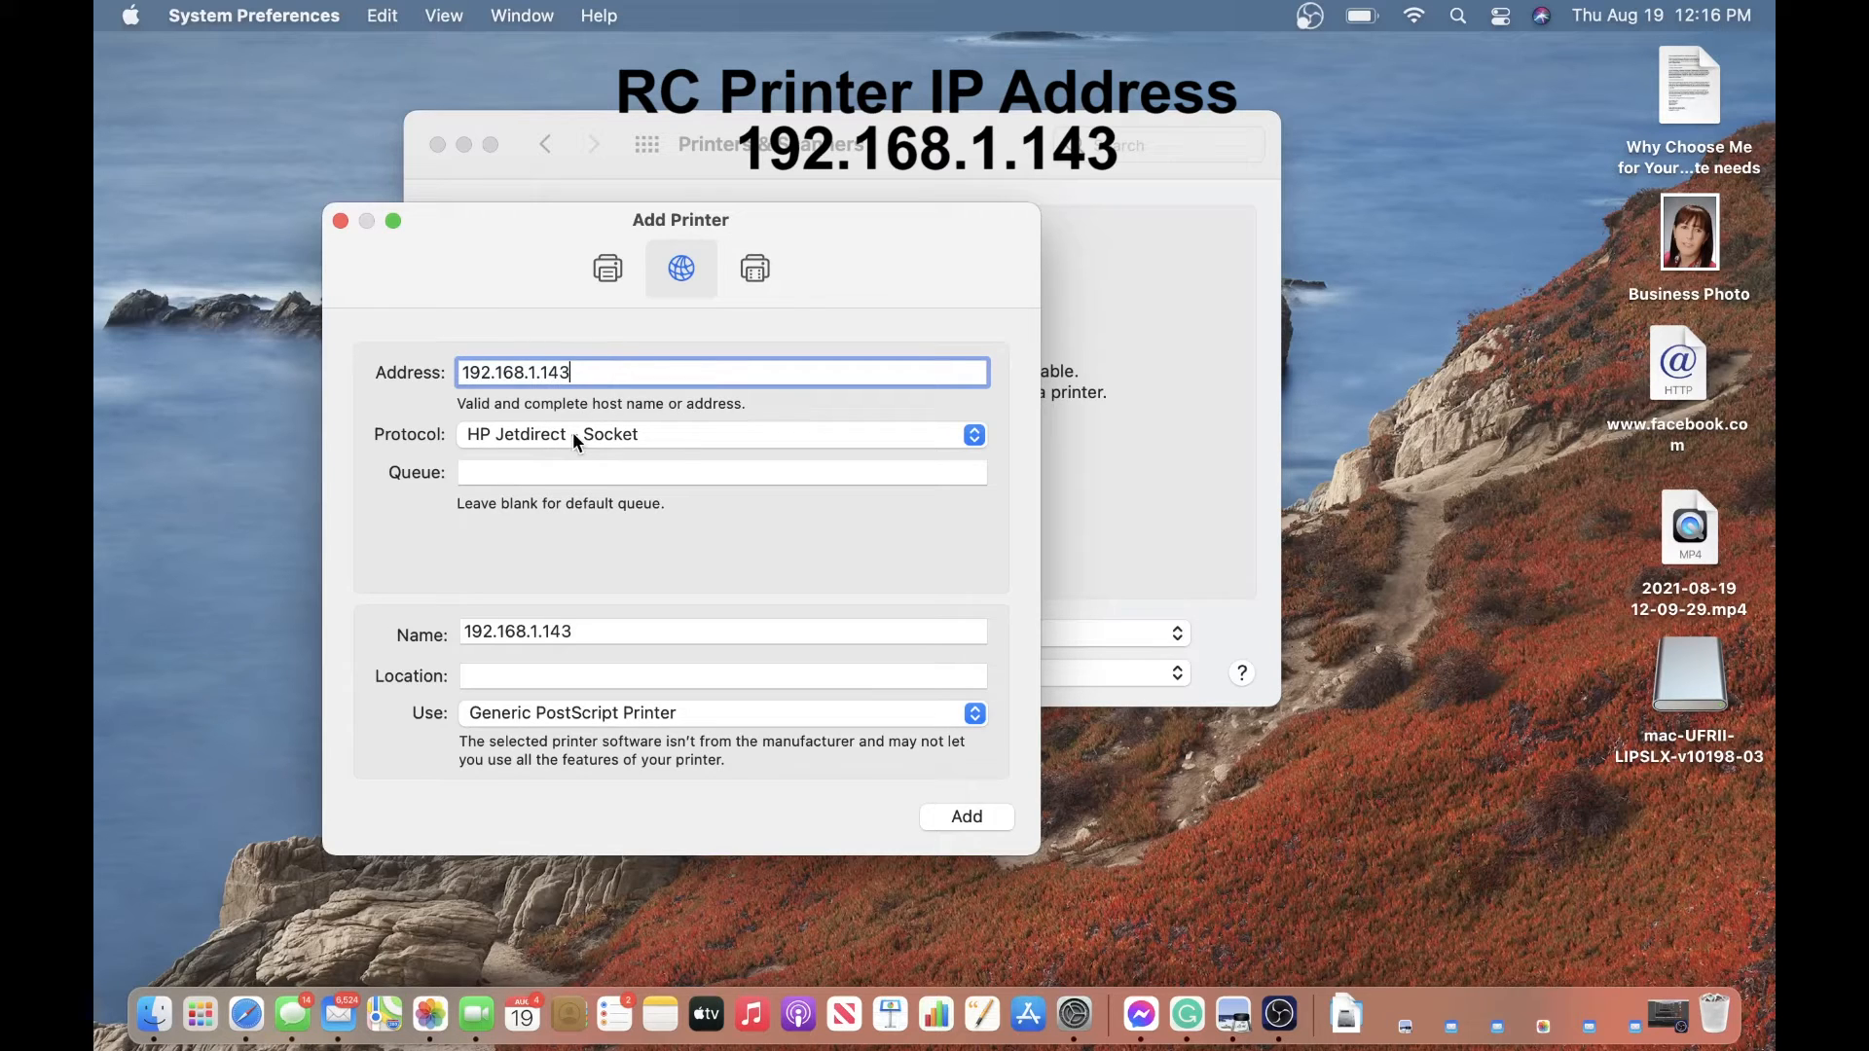
{"action": "left_click", "coordinate": [508, 438]}
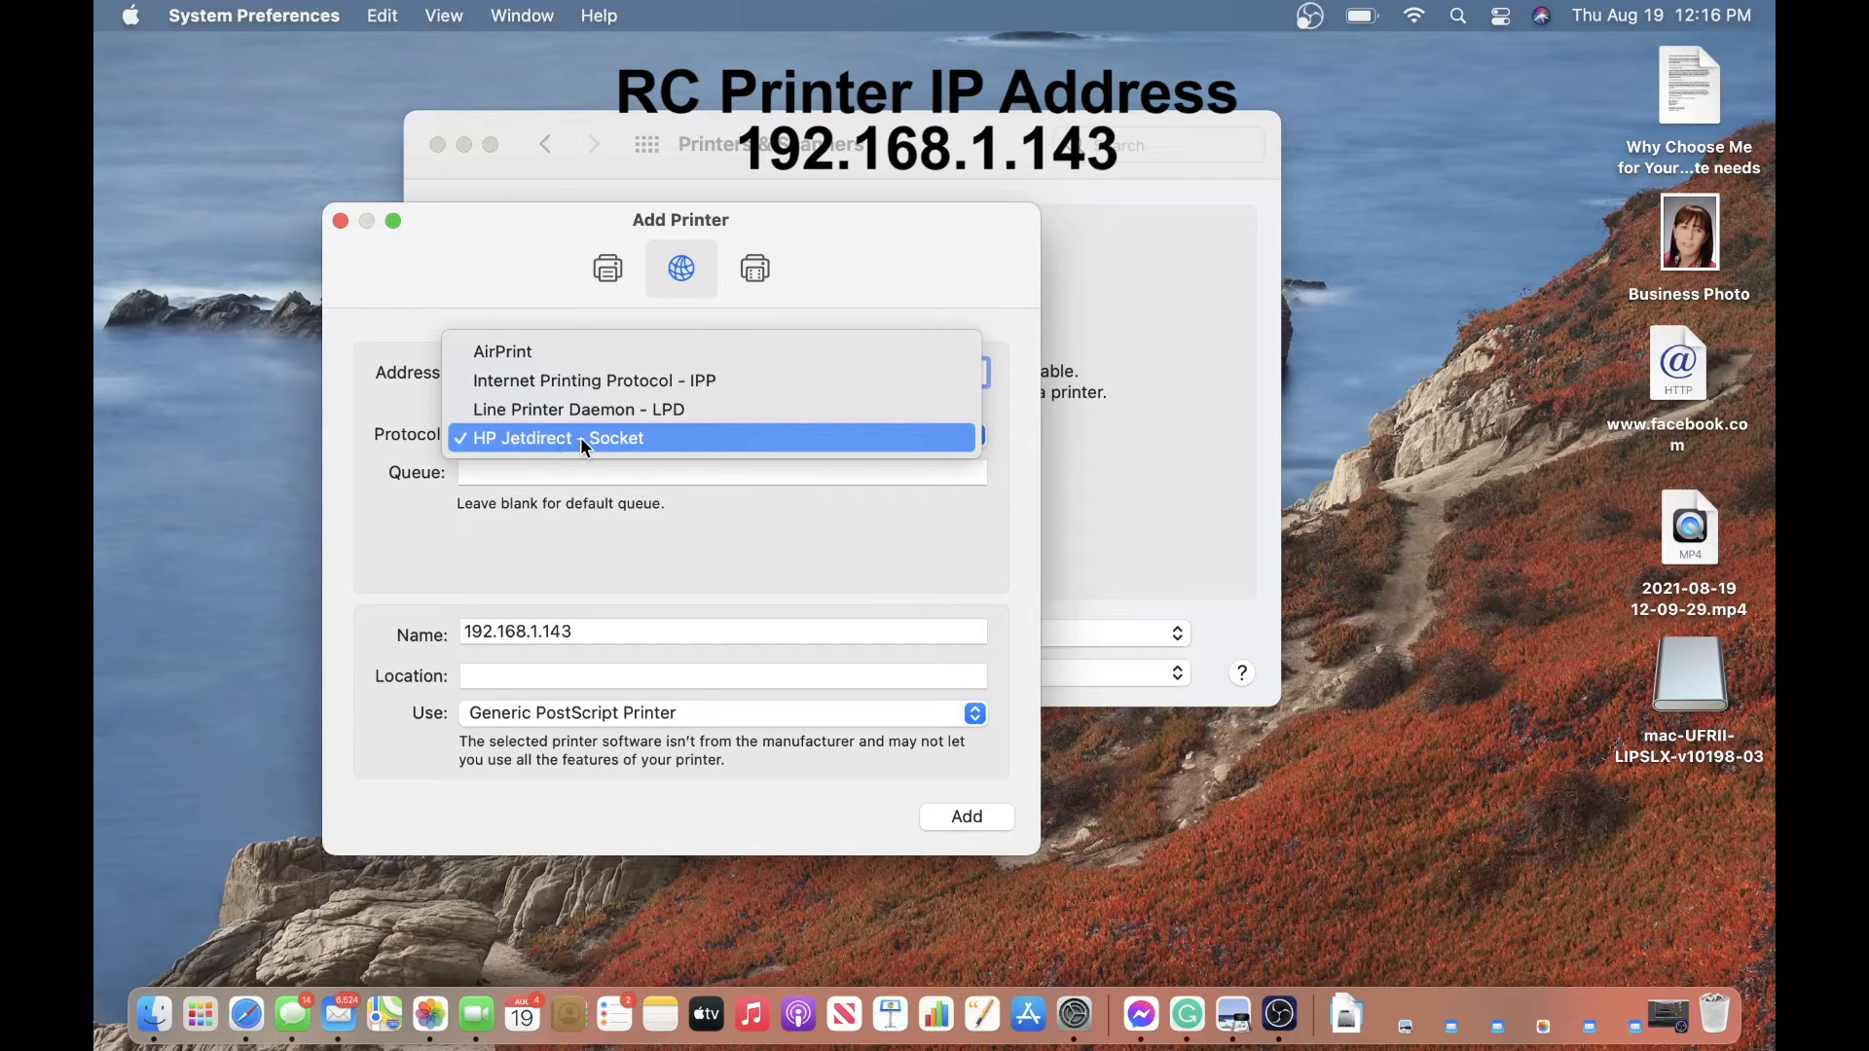
{"action": "left_click", "coordinate": [605, 435]}
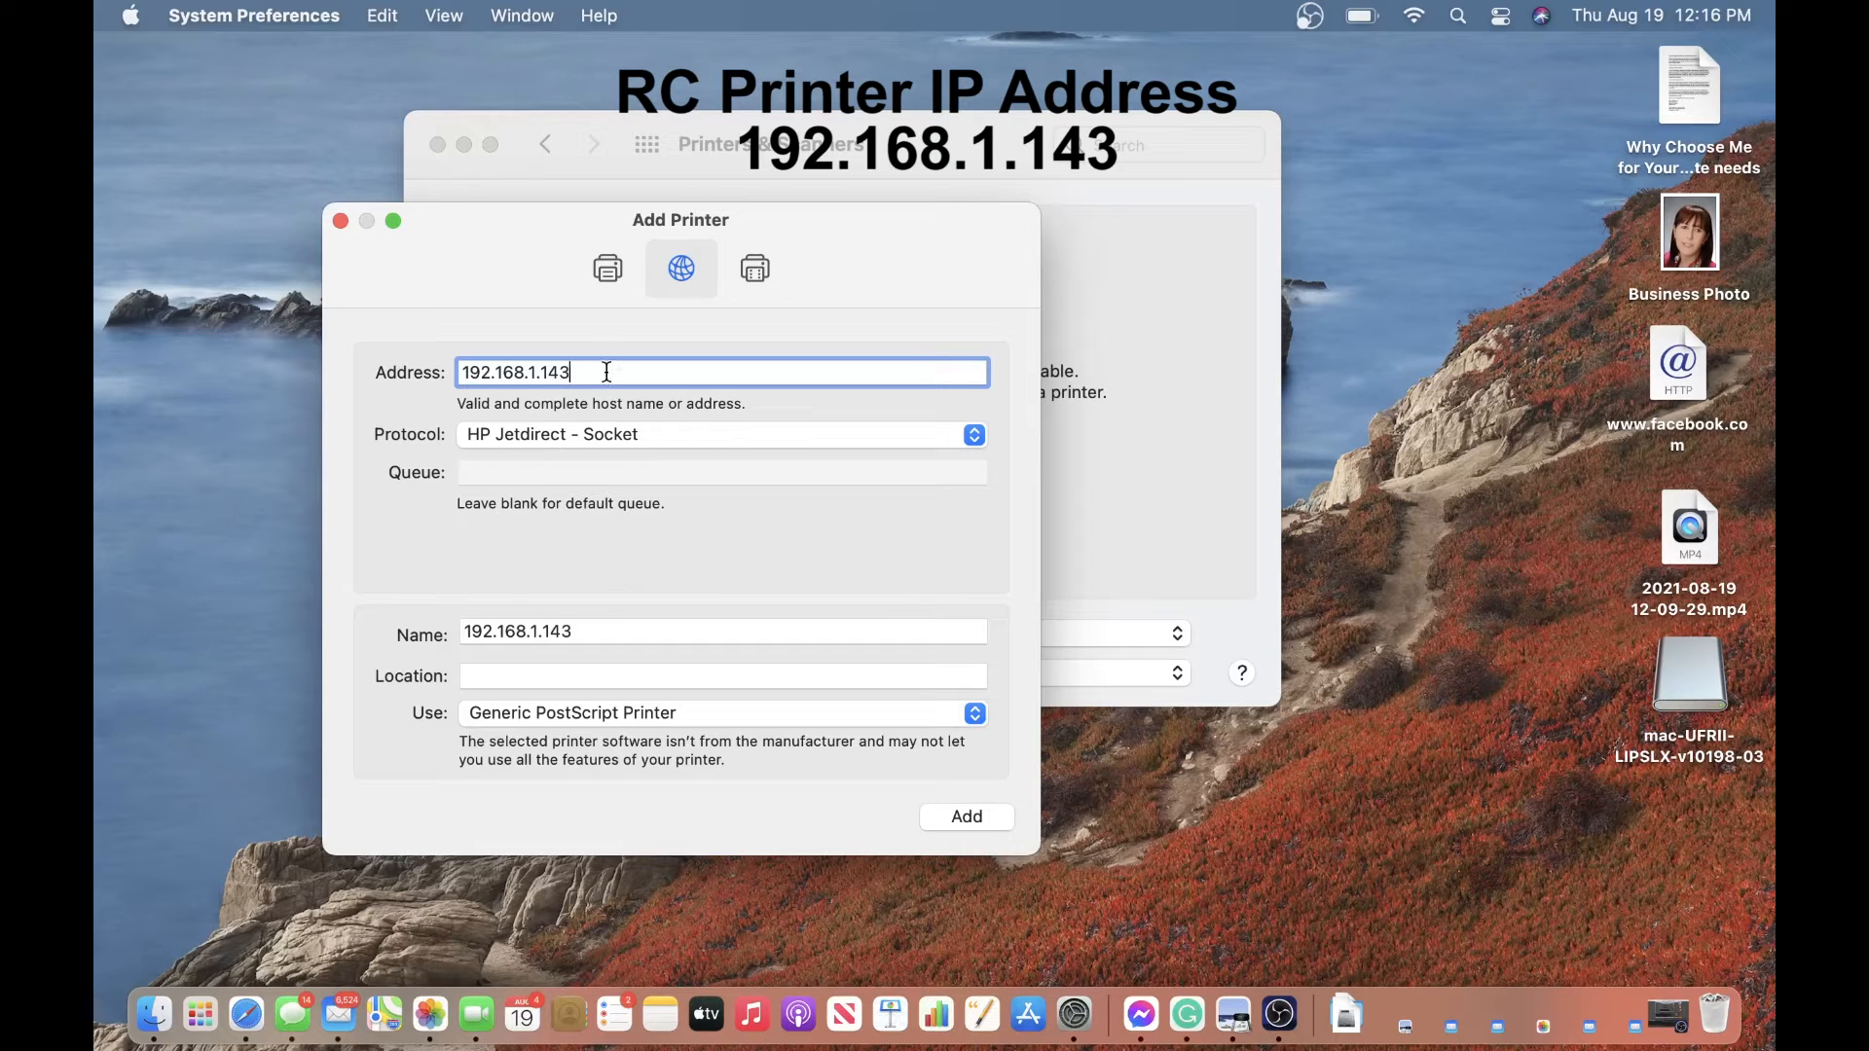
Replace the new printer's default name with KW RC Printer.
{"action": "left_click", "coordinate": [604, 634]}
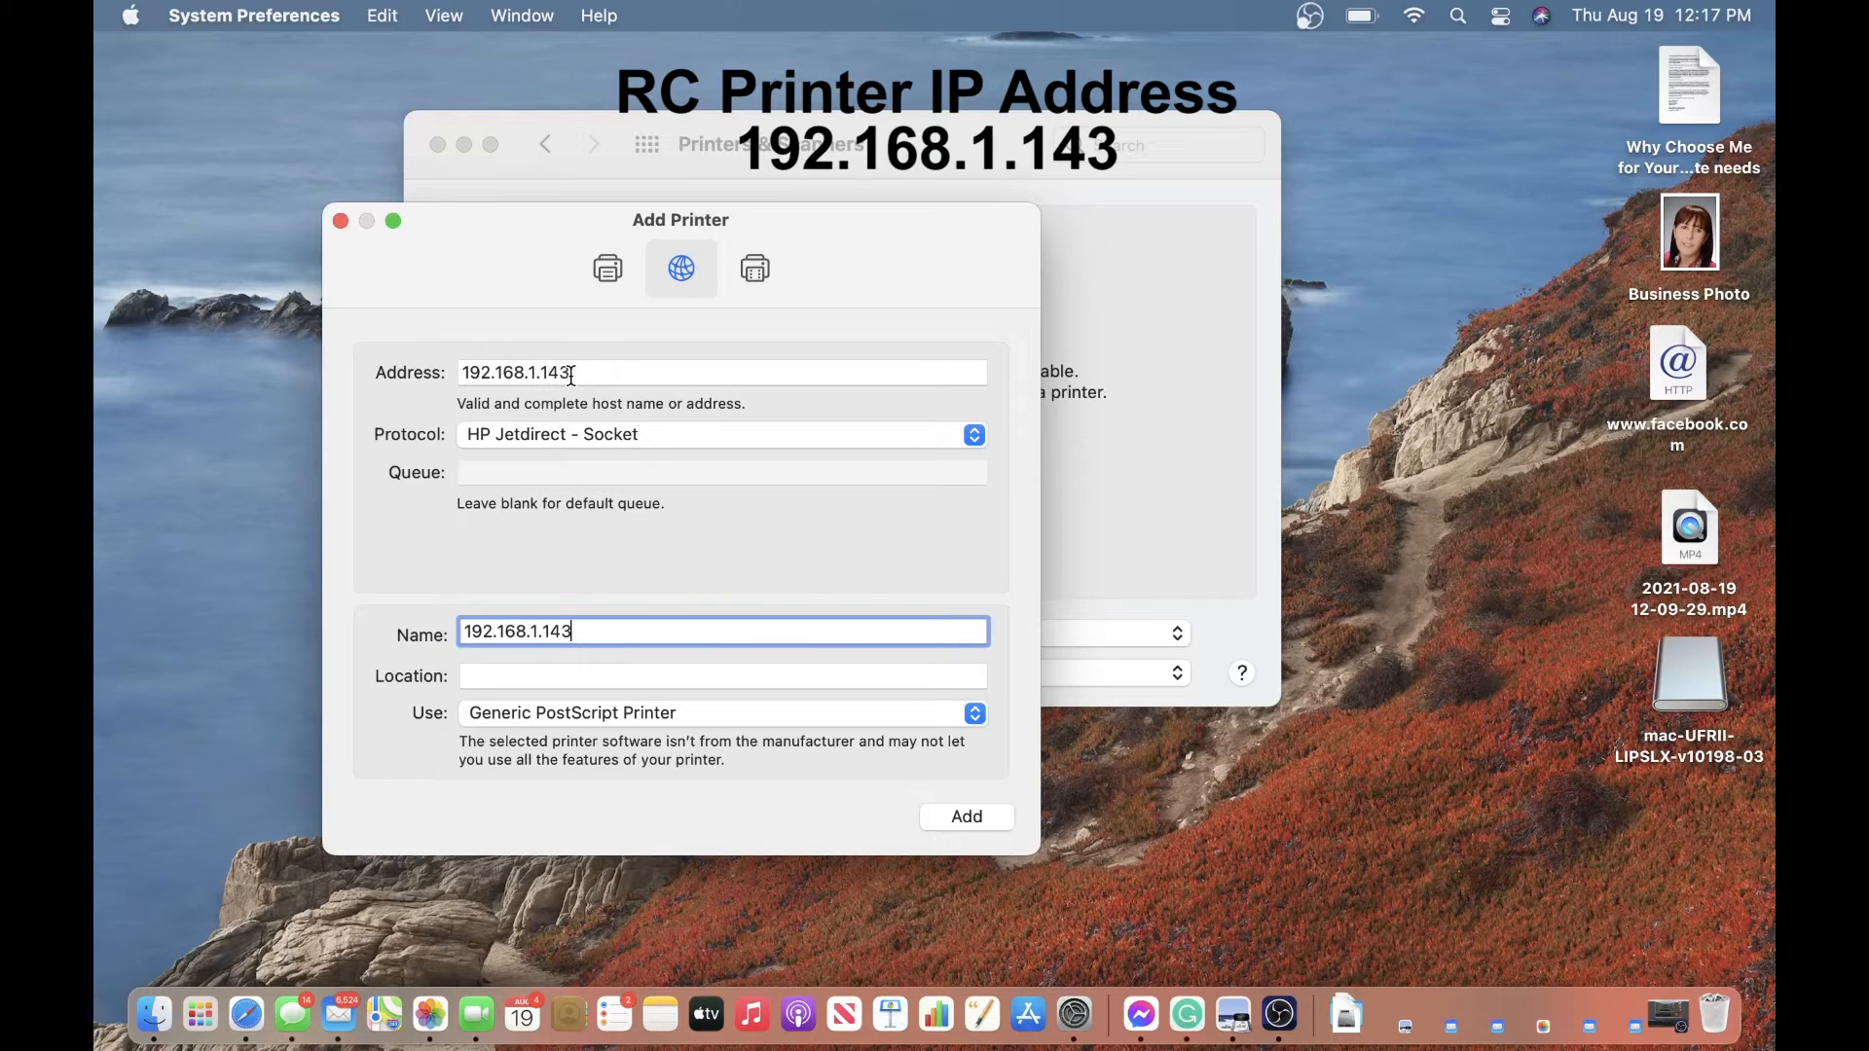
{"action": "left_click_drag", "start_coordinate": [577, 631], "coordinate": [434, 633]}
{"action": "key", "text": "BackSpace"}
{"action": "type", "text": "KW RC Printer"}
Change the new printer's IP address to 192.168.1.165.
{"action": "left_click", "coordinate": [589, 372]}
{"action": "key", "text": "BackSpace"}
{"action": "key", "text": "BackSpace"}
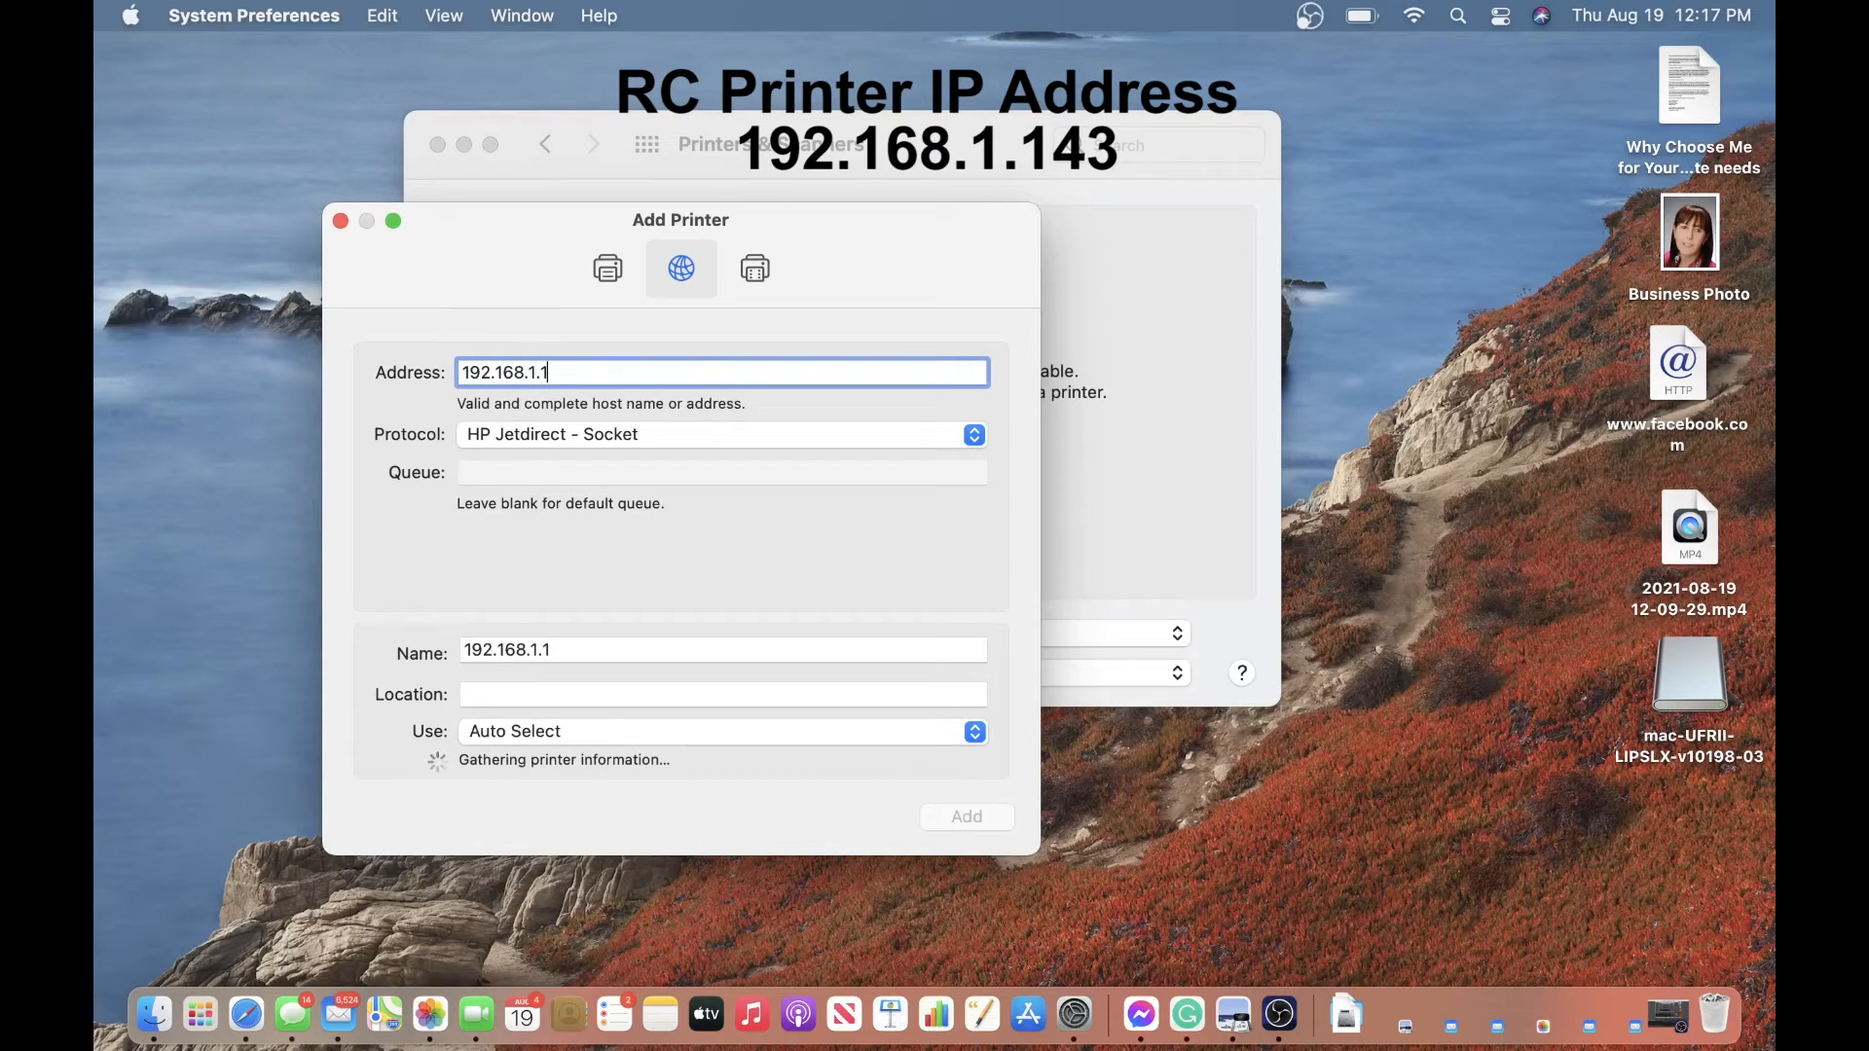
{"action": "type", "text": "65"}
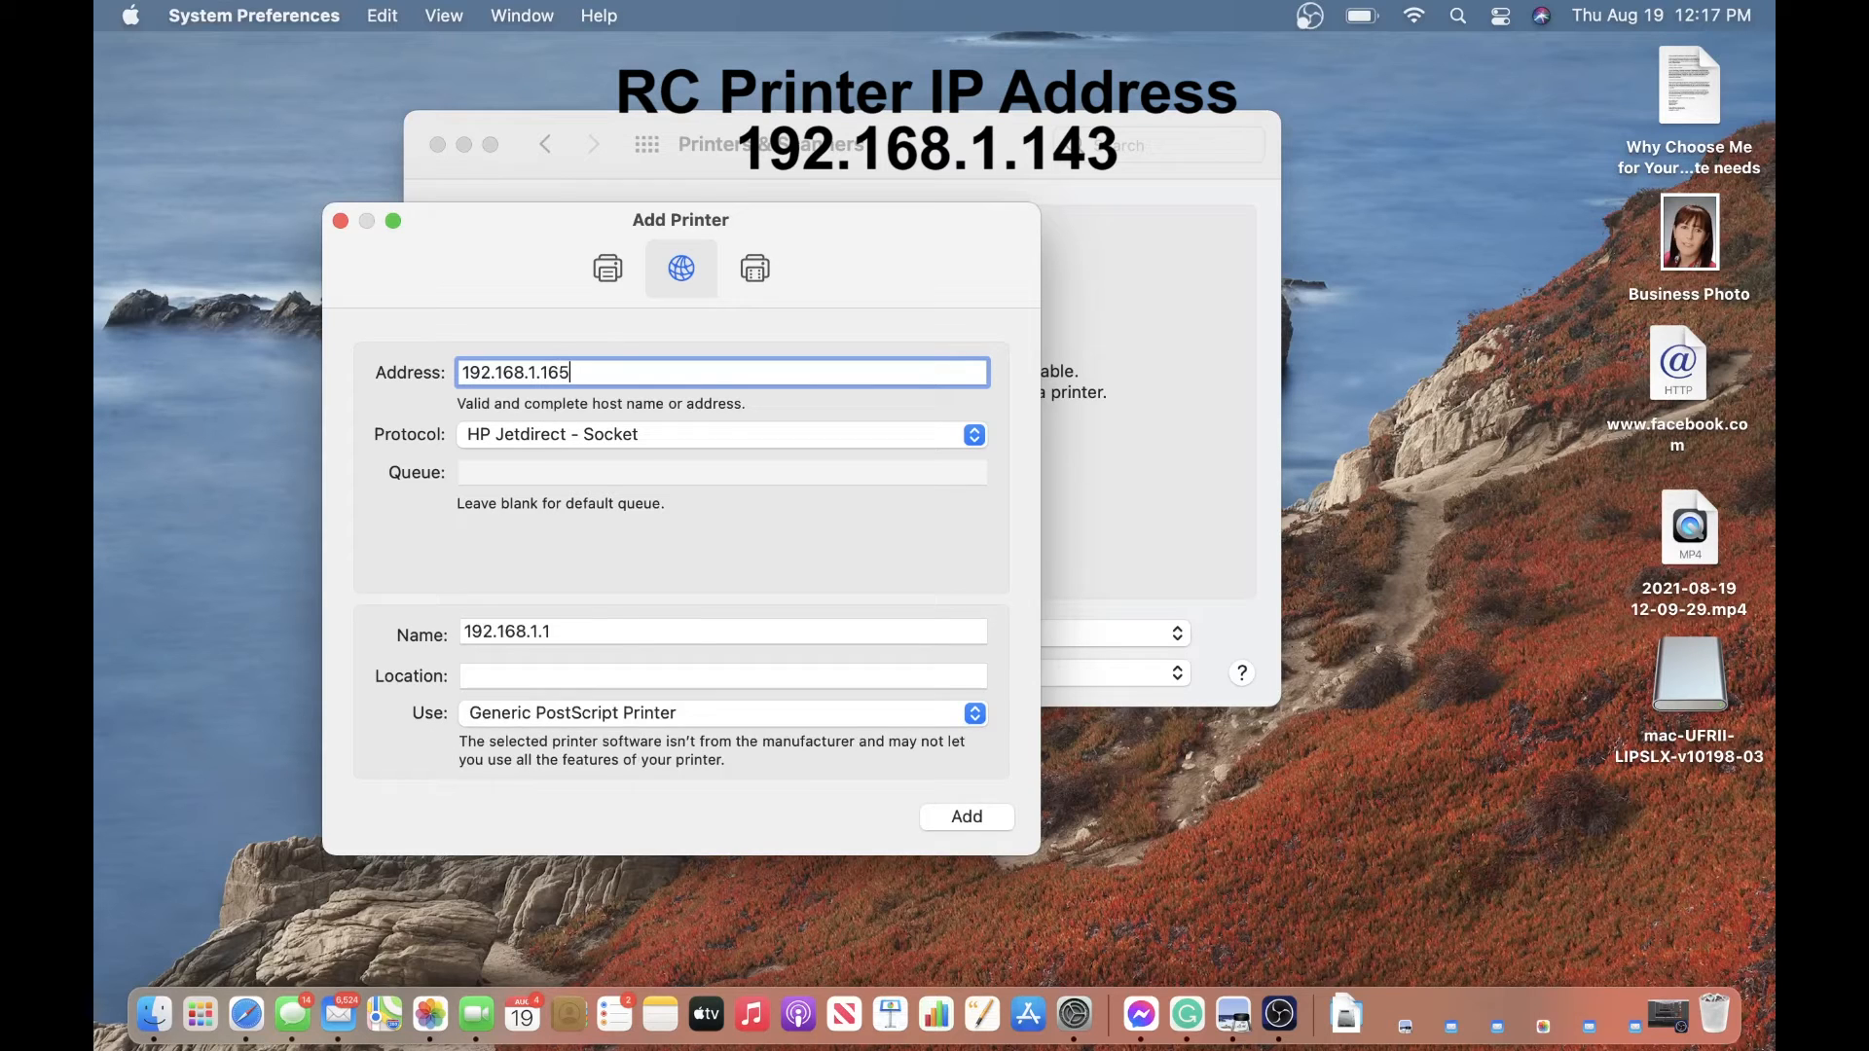
Clear the new printer's name and enter KW Color instead.
{"action": "left_click", "coordinate": [597, 649]}
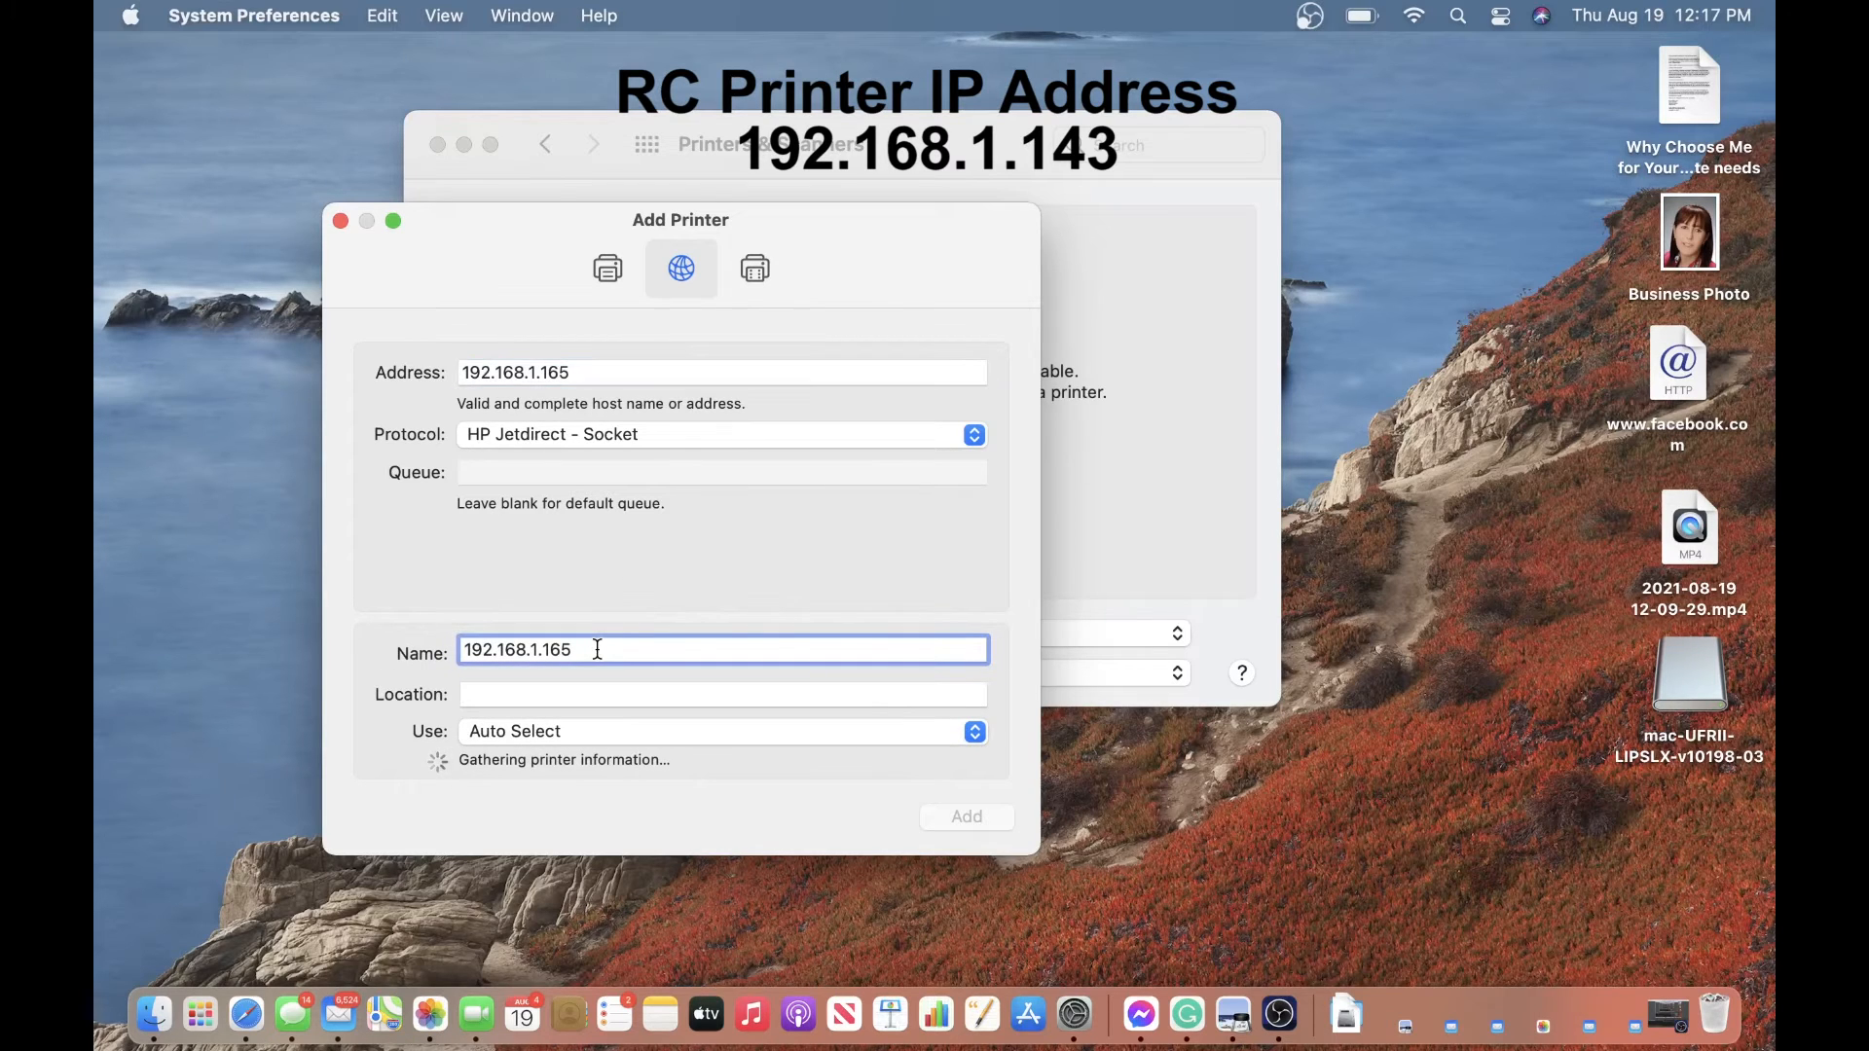
{"action": "key", "text": "BackSpace"}
{"action": "key", "text": "BackSpace"}
{"action": "key", "text": "BackSpace"}
{"action": "key", "text": "BackSpace"}
{"action": "key", "text": "BackSpace"}
{"action": "key", "text": "BackSpace"}
{"action": "key", "text": "BackSpace"}
{"action": "key", "text": "BackSpace"}
{"action": "key", "text": "BackSpace"}
{"action": "key", "text": "BackSpace"}
{"action": "key", "text": "BackSpace"}
{"action": "key", "text": "BackSpace"}
{"action": "key", "text": "BackSpace"}
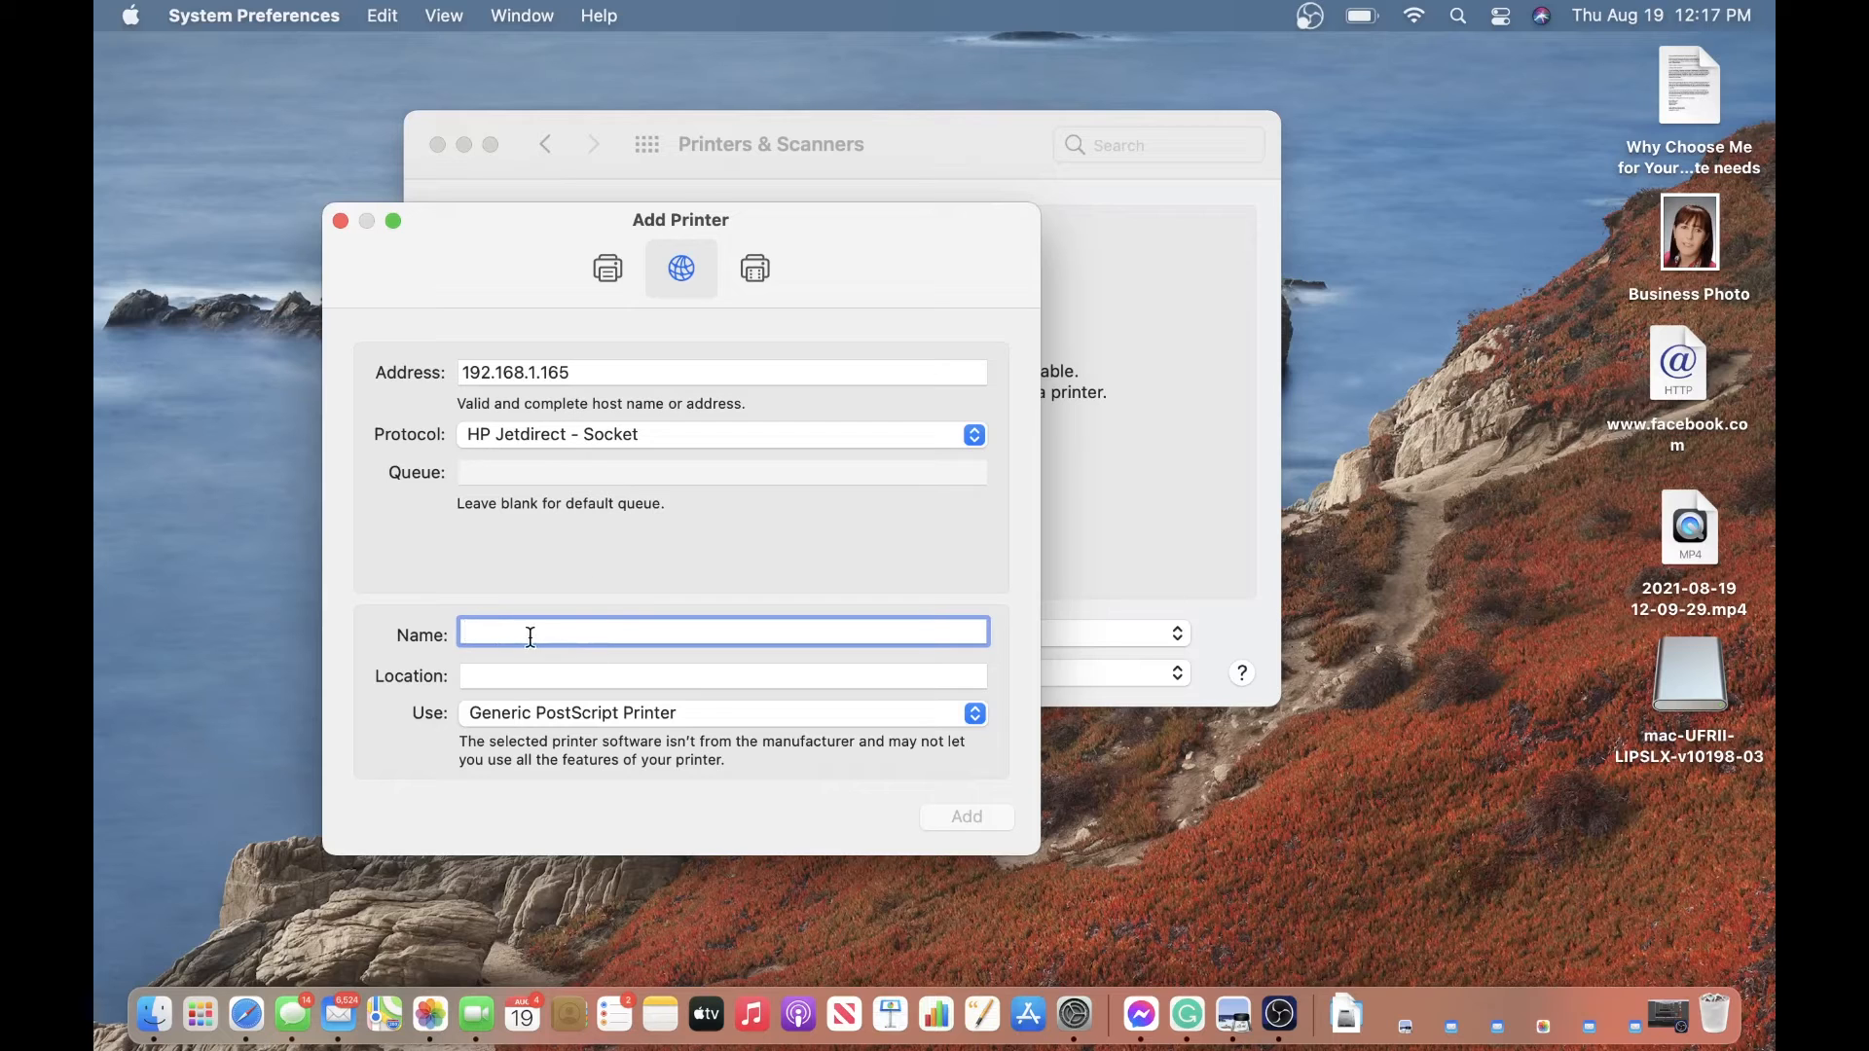
{"action": "type", "text": "KW Color"}
Open the printer software list, filter it for 6555 and select Canon iR-ADV 6555/6565 III.
{"action": "left_click", "coordinate": [617, 724]}
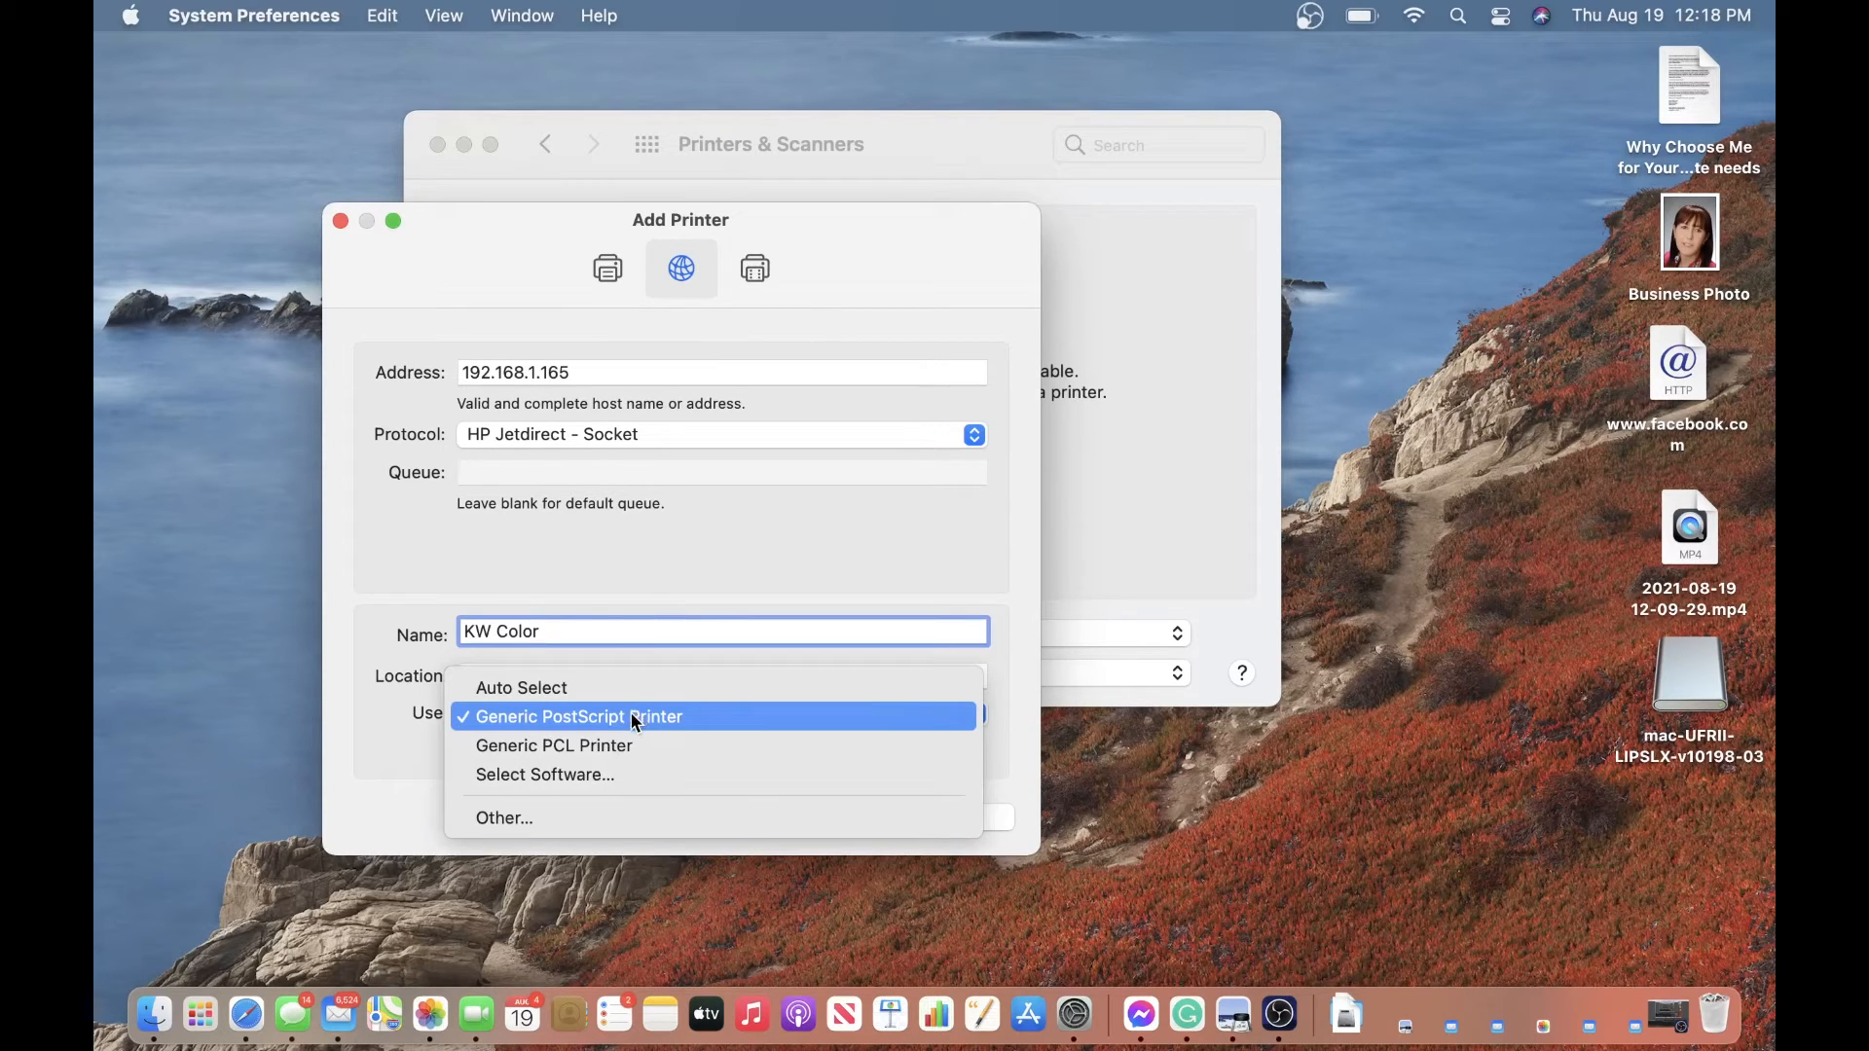
{"action": "left_click", "coordinate": [598, 775]}
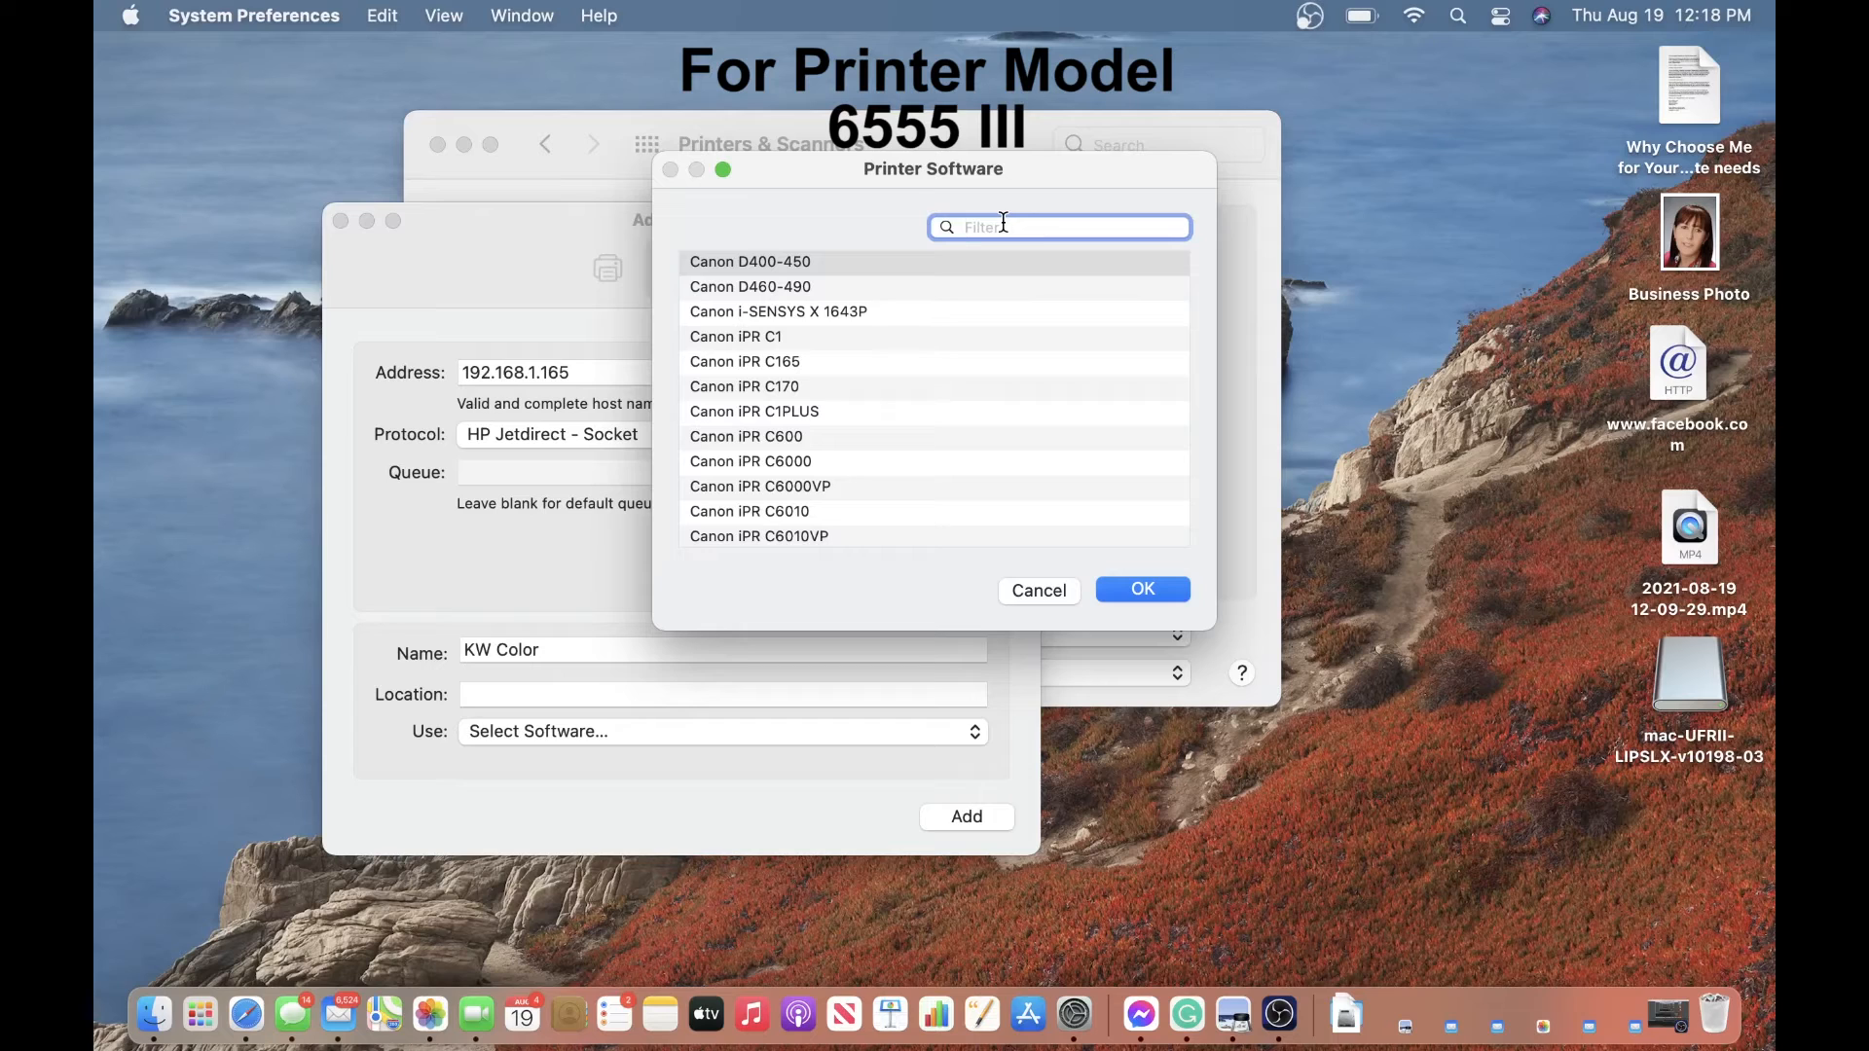
{"action": "type", "text": "6555"}
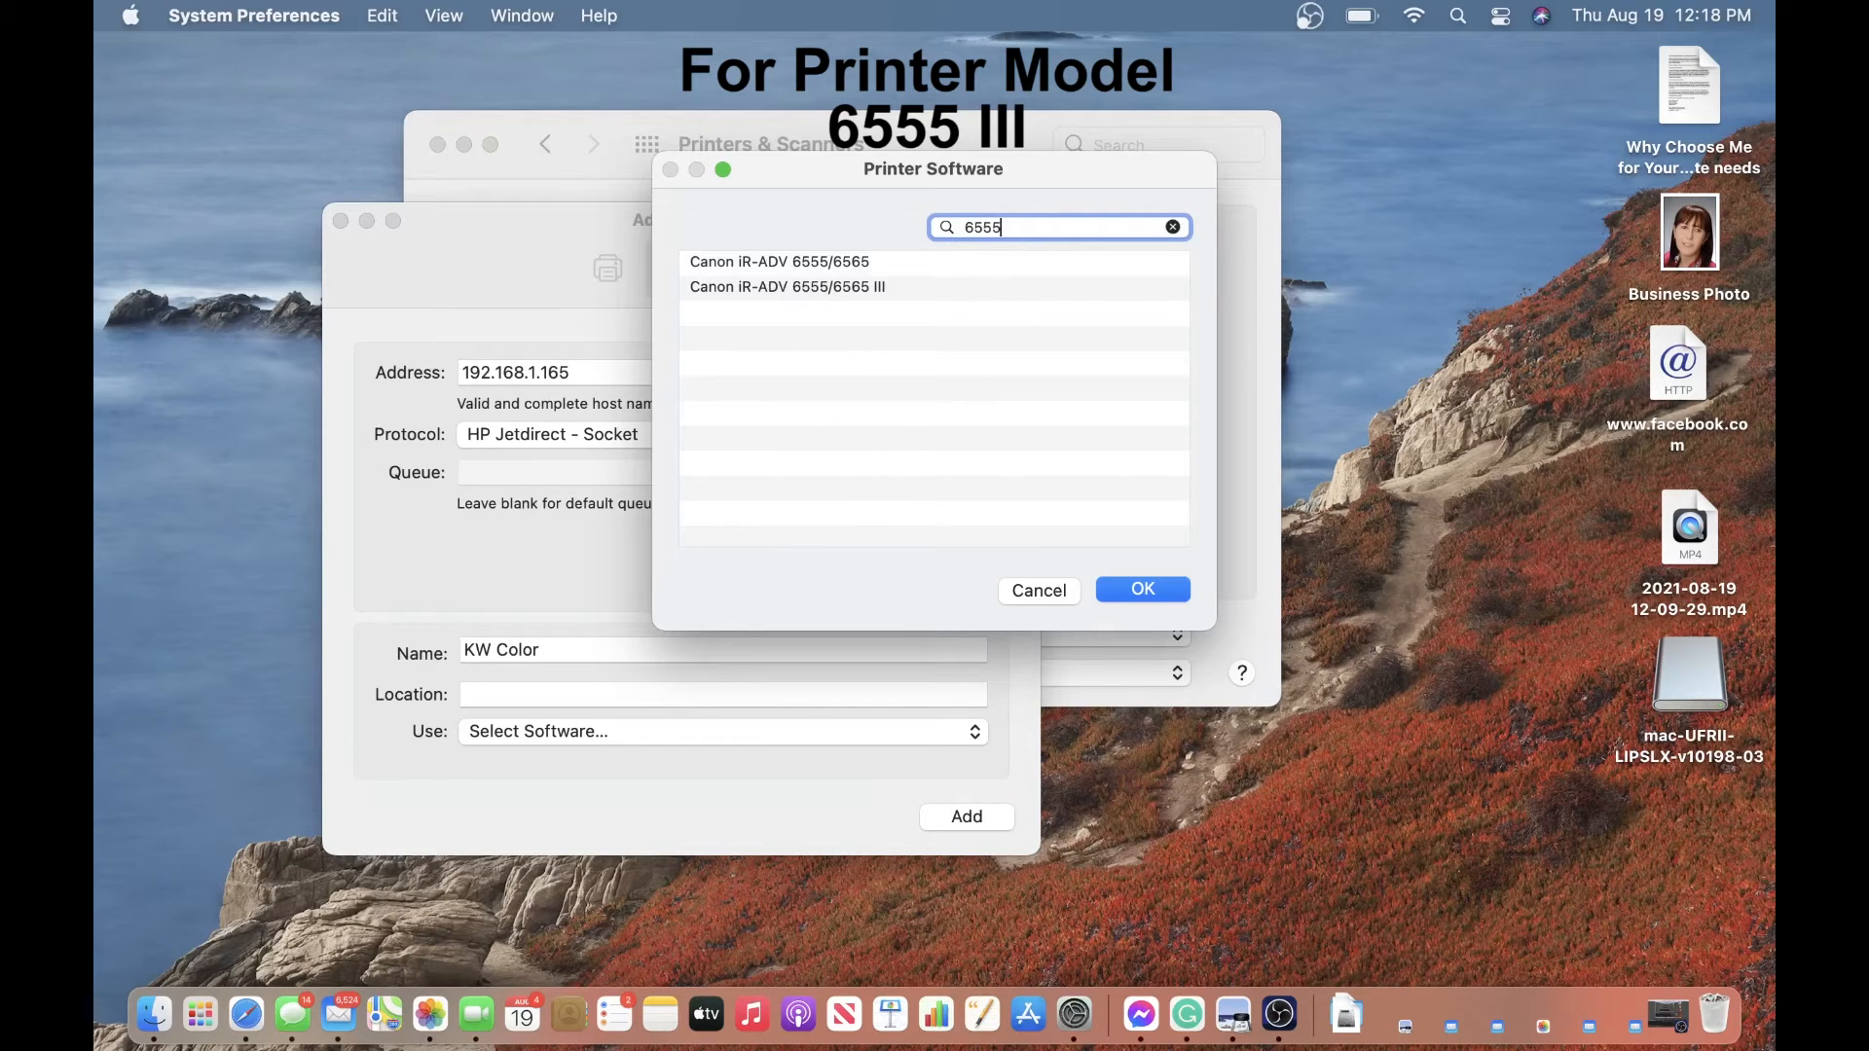
{"action": "left_click", "coordinate": [790, 288]}
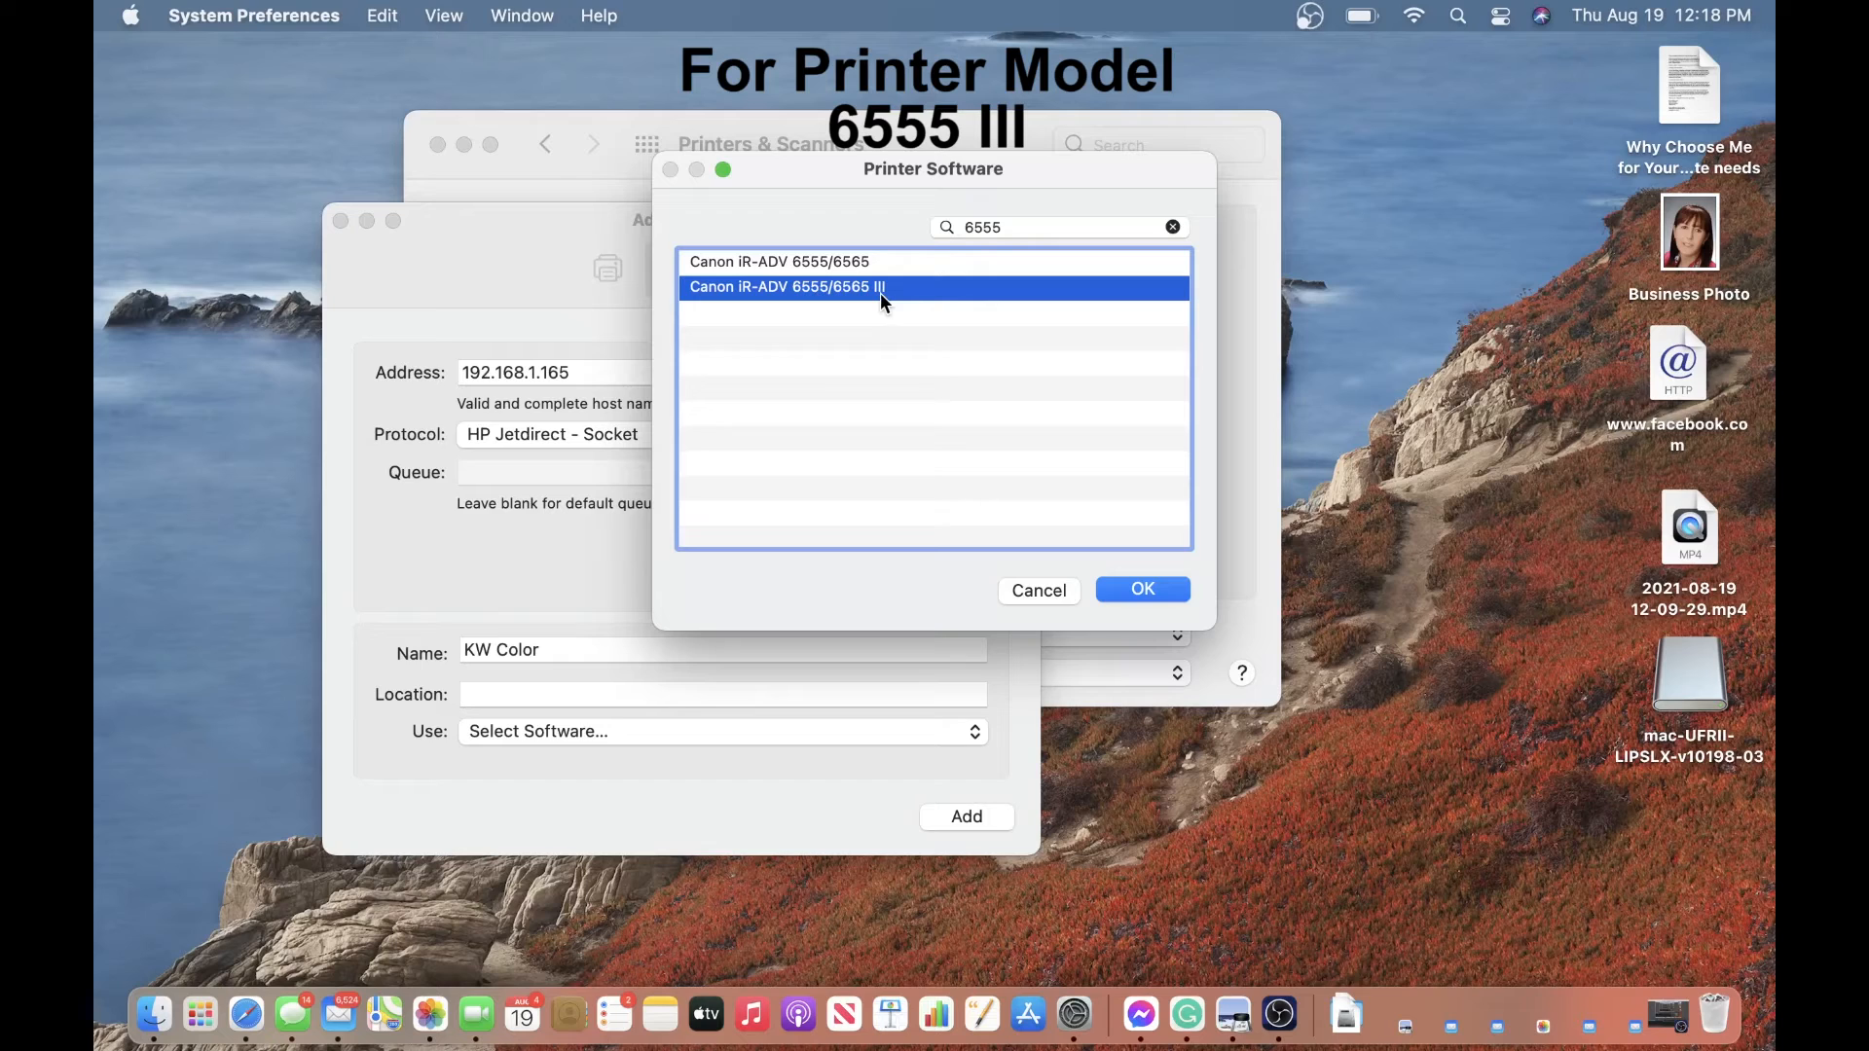
Filter the software list for 5550 instead, choose Canon iR-ADV C5550/5560 III as the driver, and add the printer.
{"action": "left_click", "coordinate": [1031, 230]}
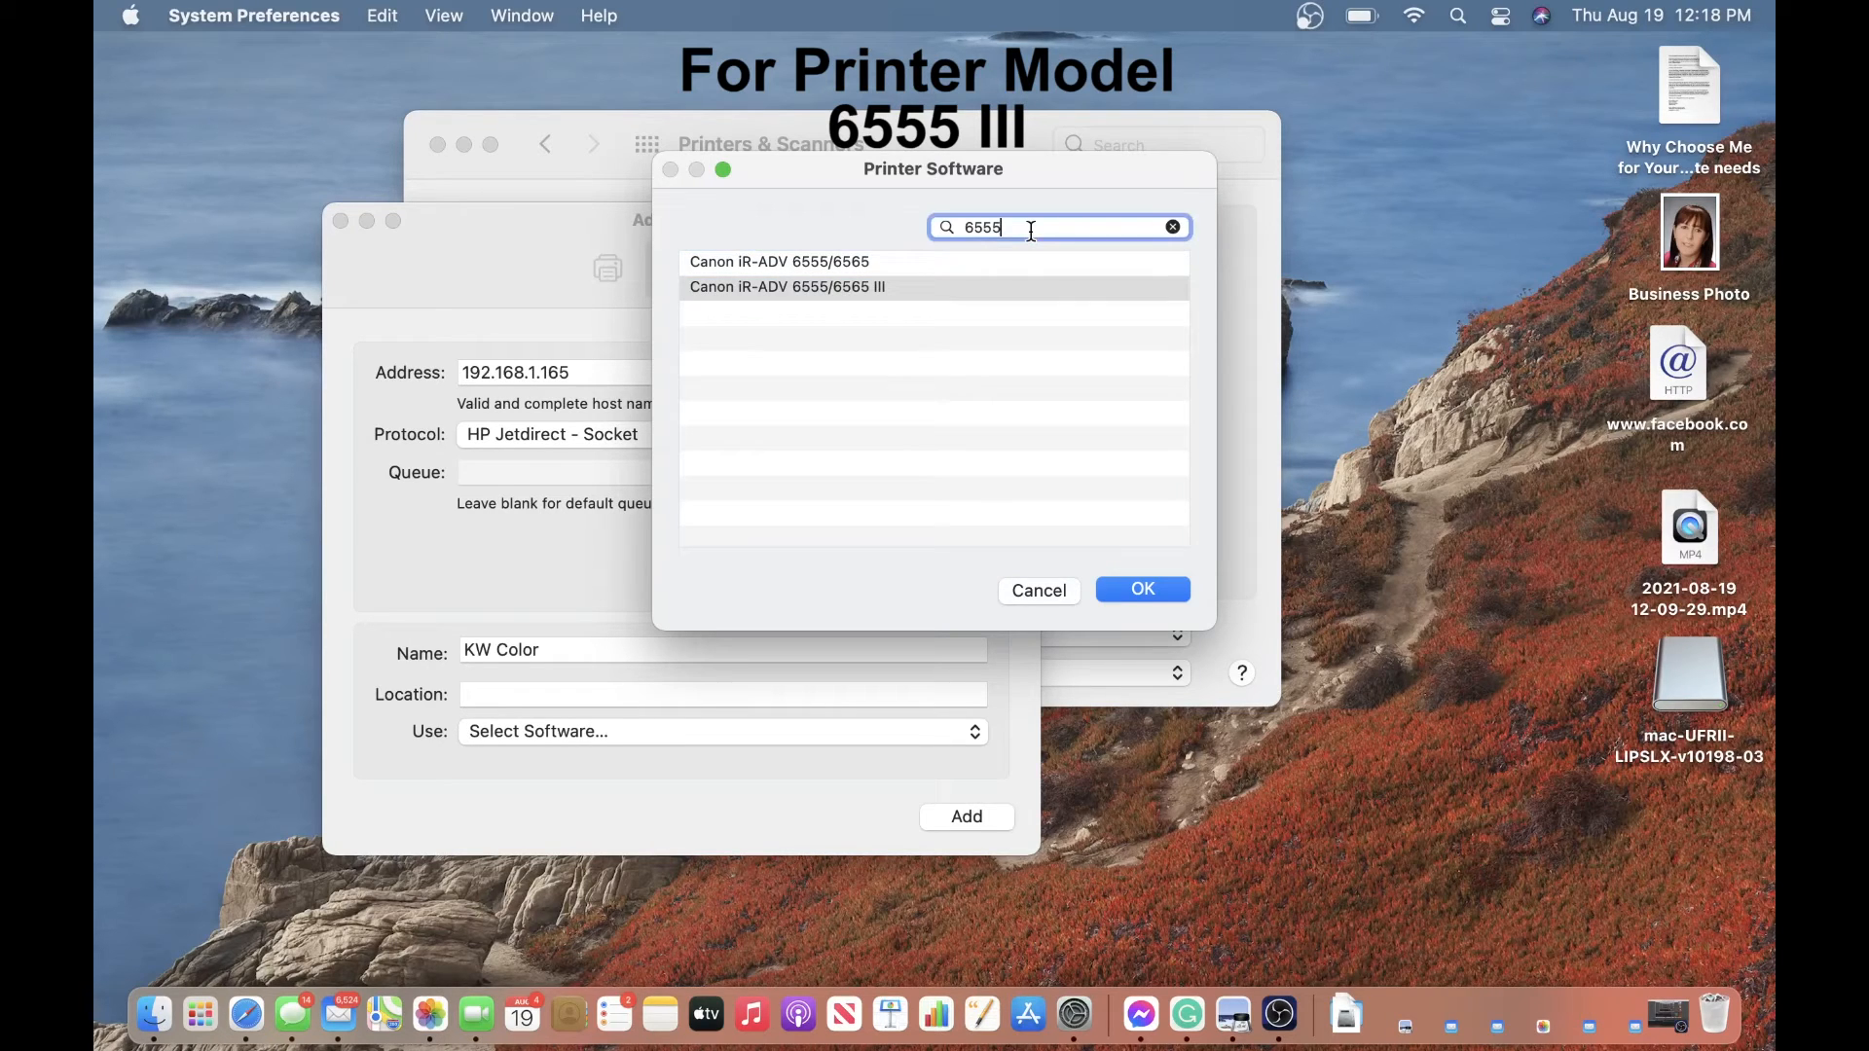
{"action": "key", "text": "BackSpace"}
{"action": "key", "text": "BackSpace"}
{"action": "key", "text": "BackSpace"}
{"action": "key", "text": "BackSpace"}
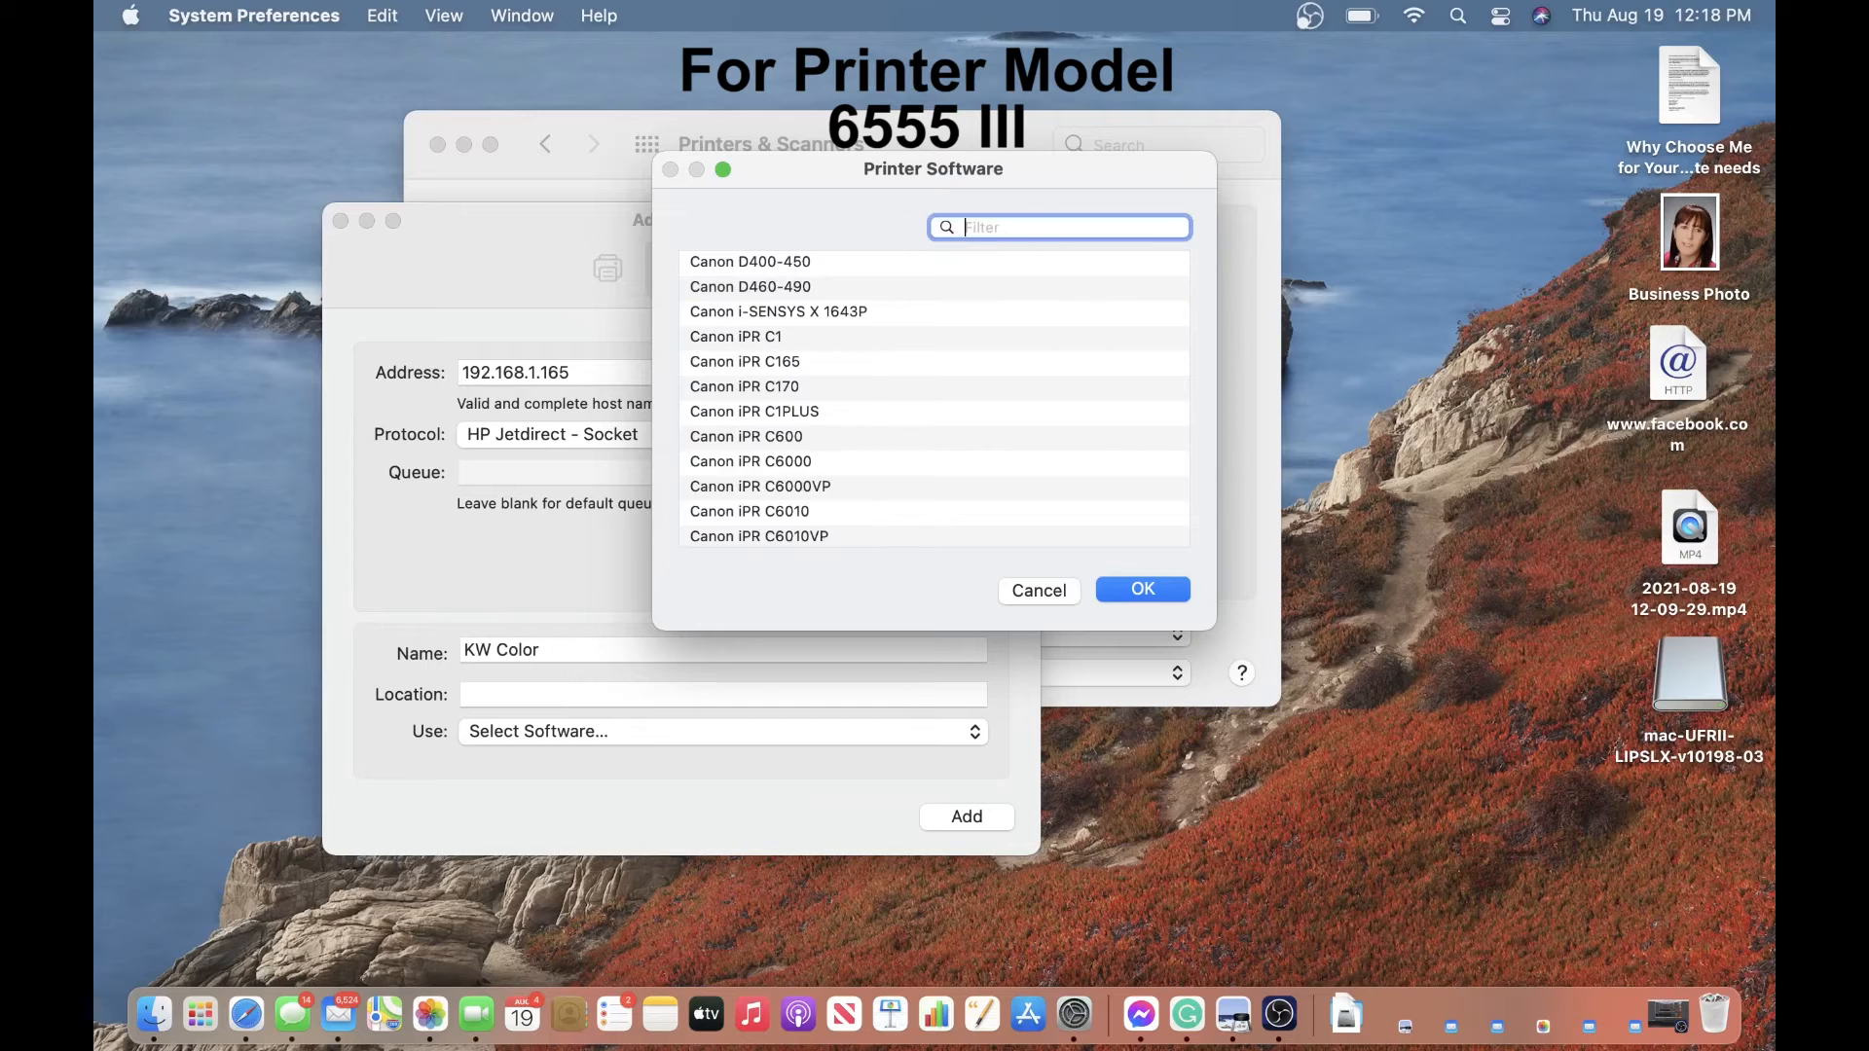
{"action": "type", "text": "5"}
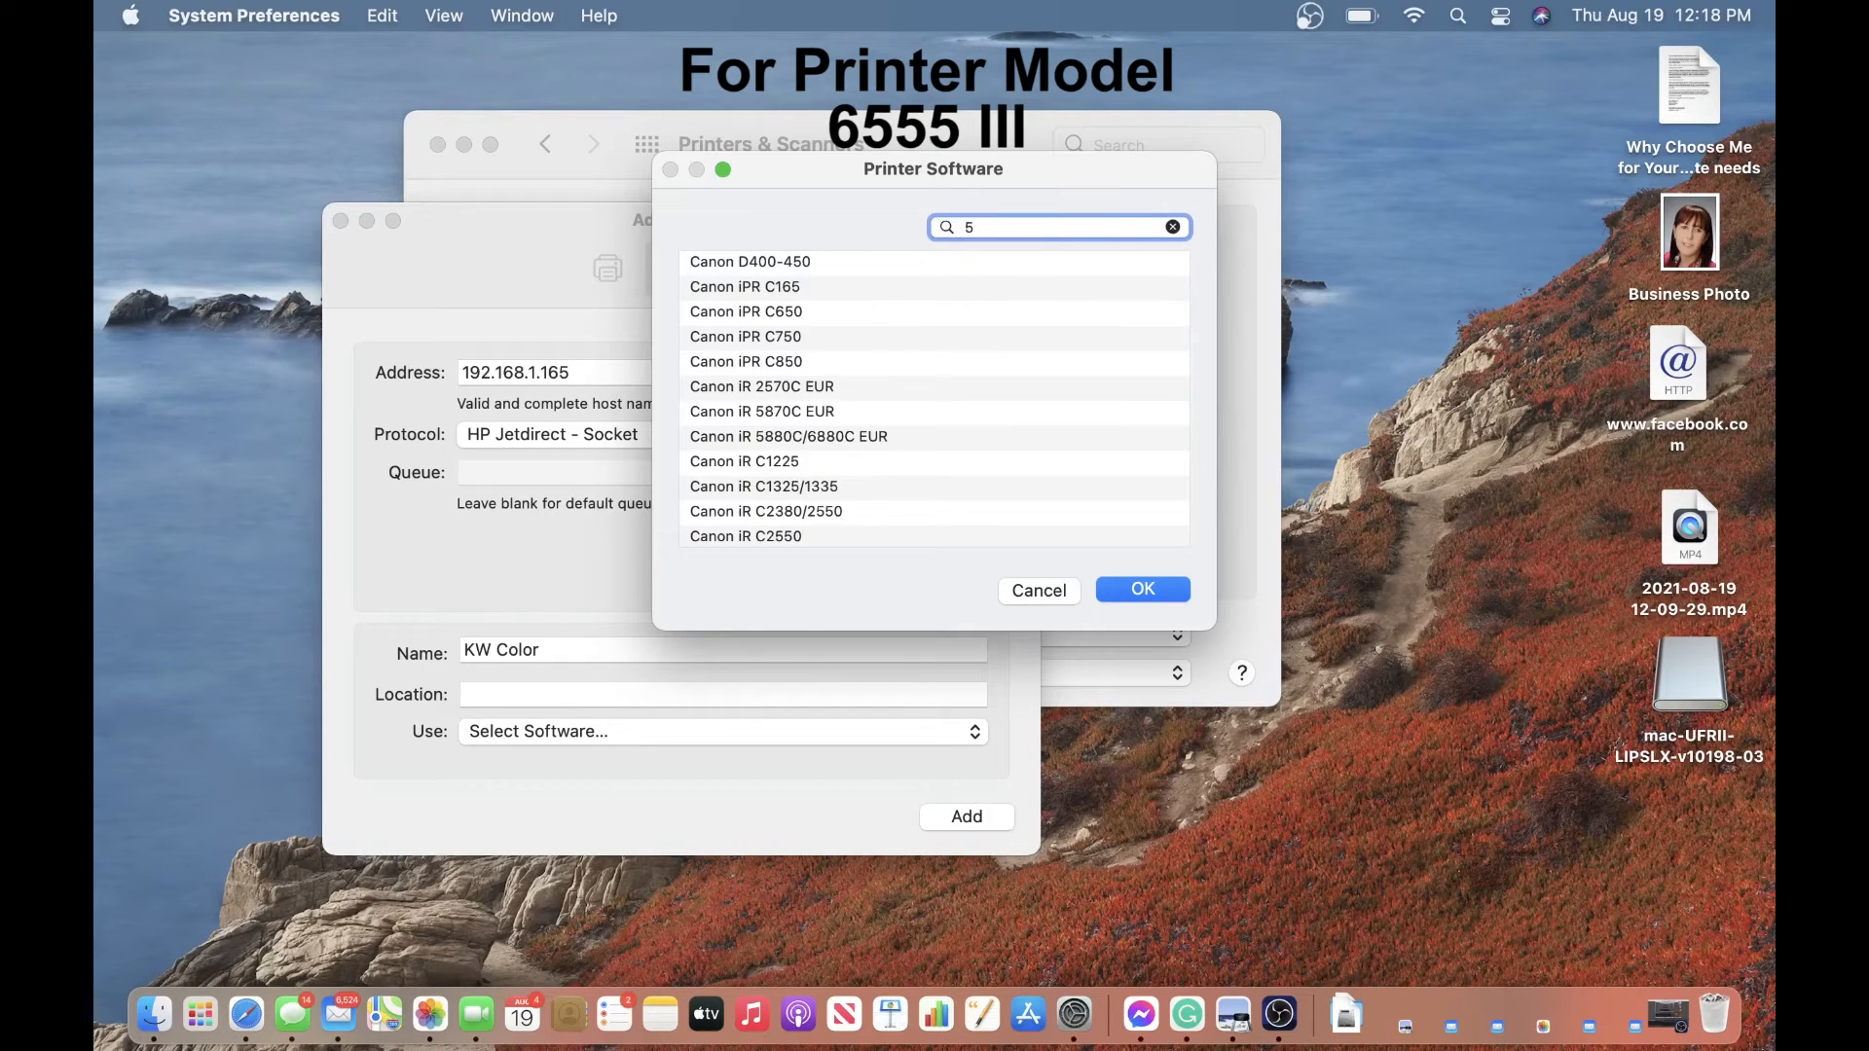
{"action": "type", "text": "550"}
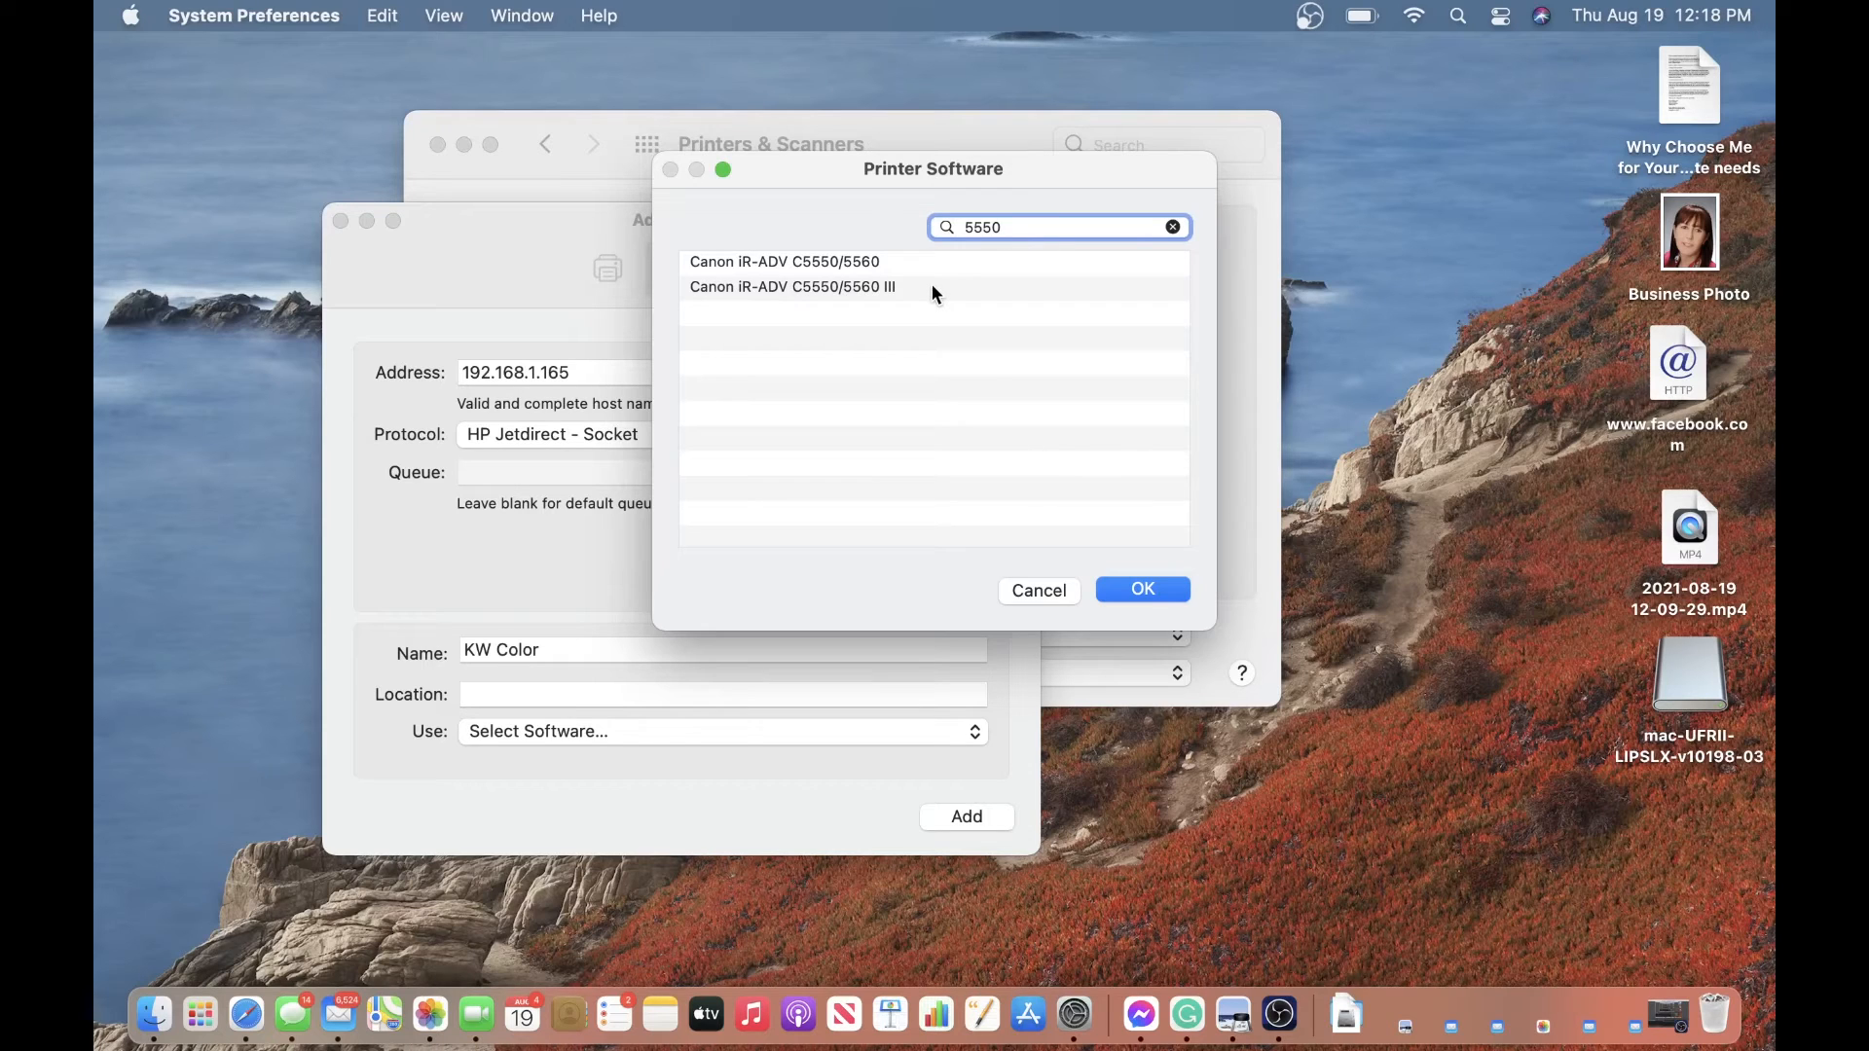
{"action": "left_click", "coordinate": [932, 288]}
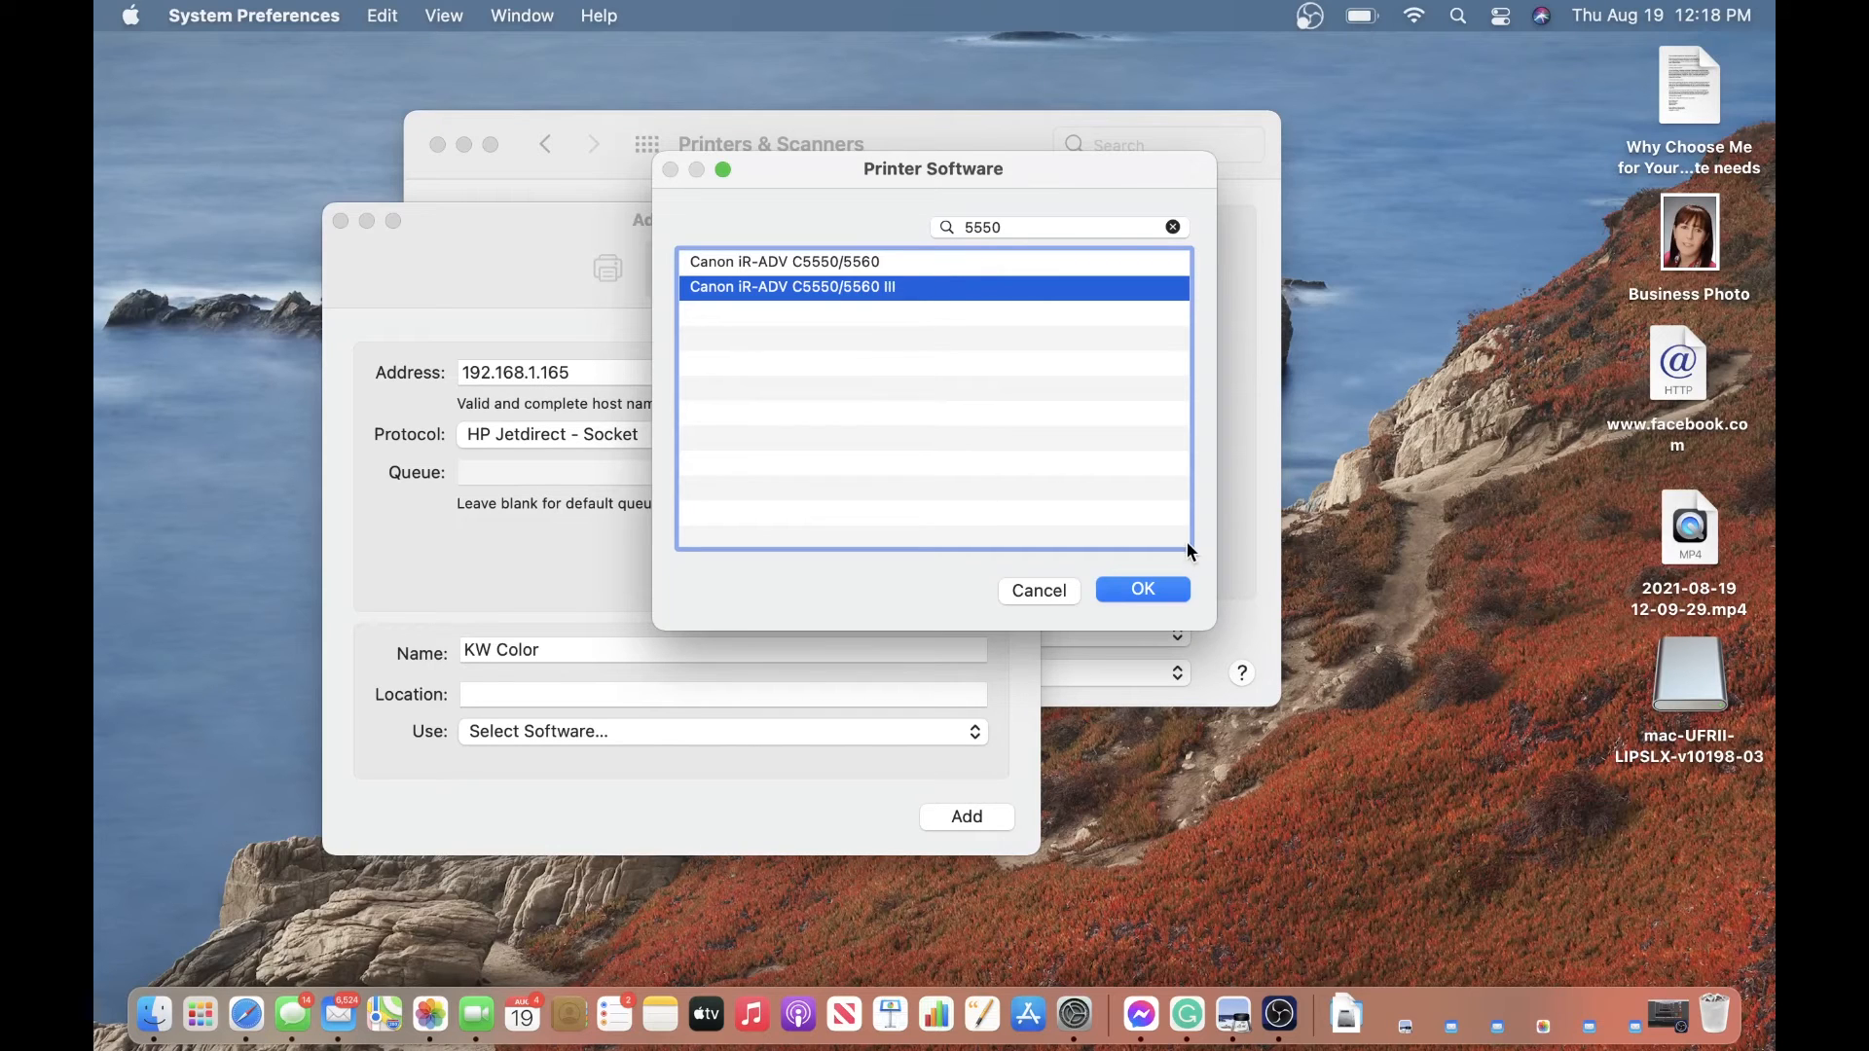
{"action": "left_click", "coordinate": [1170, 591]}
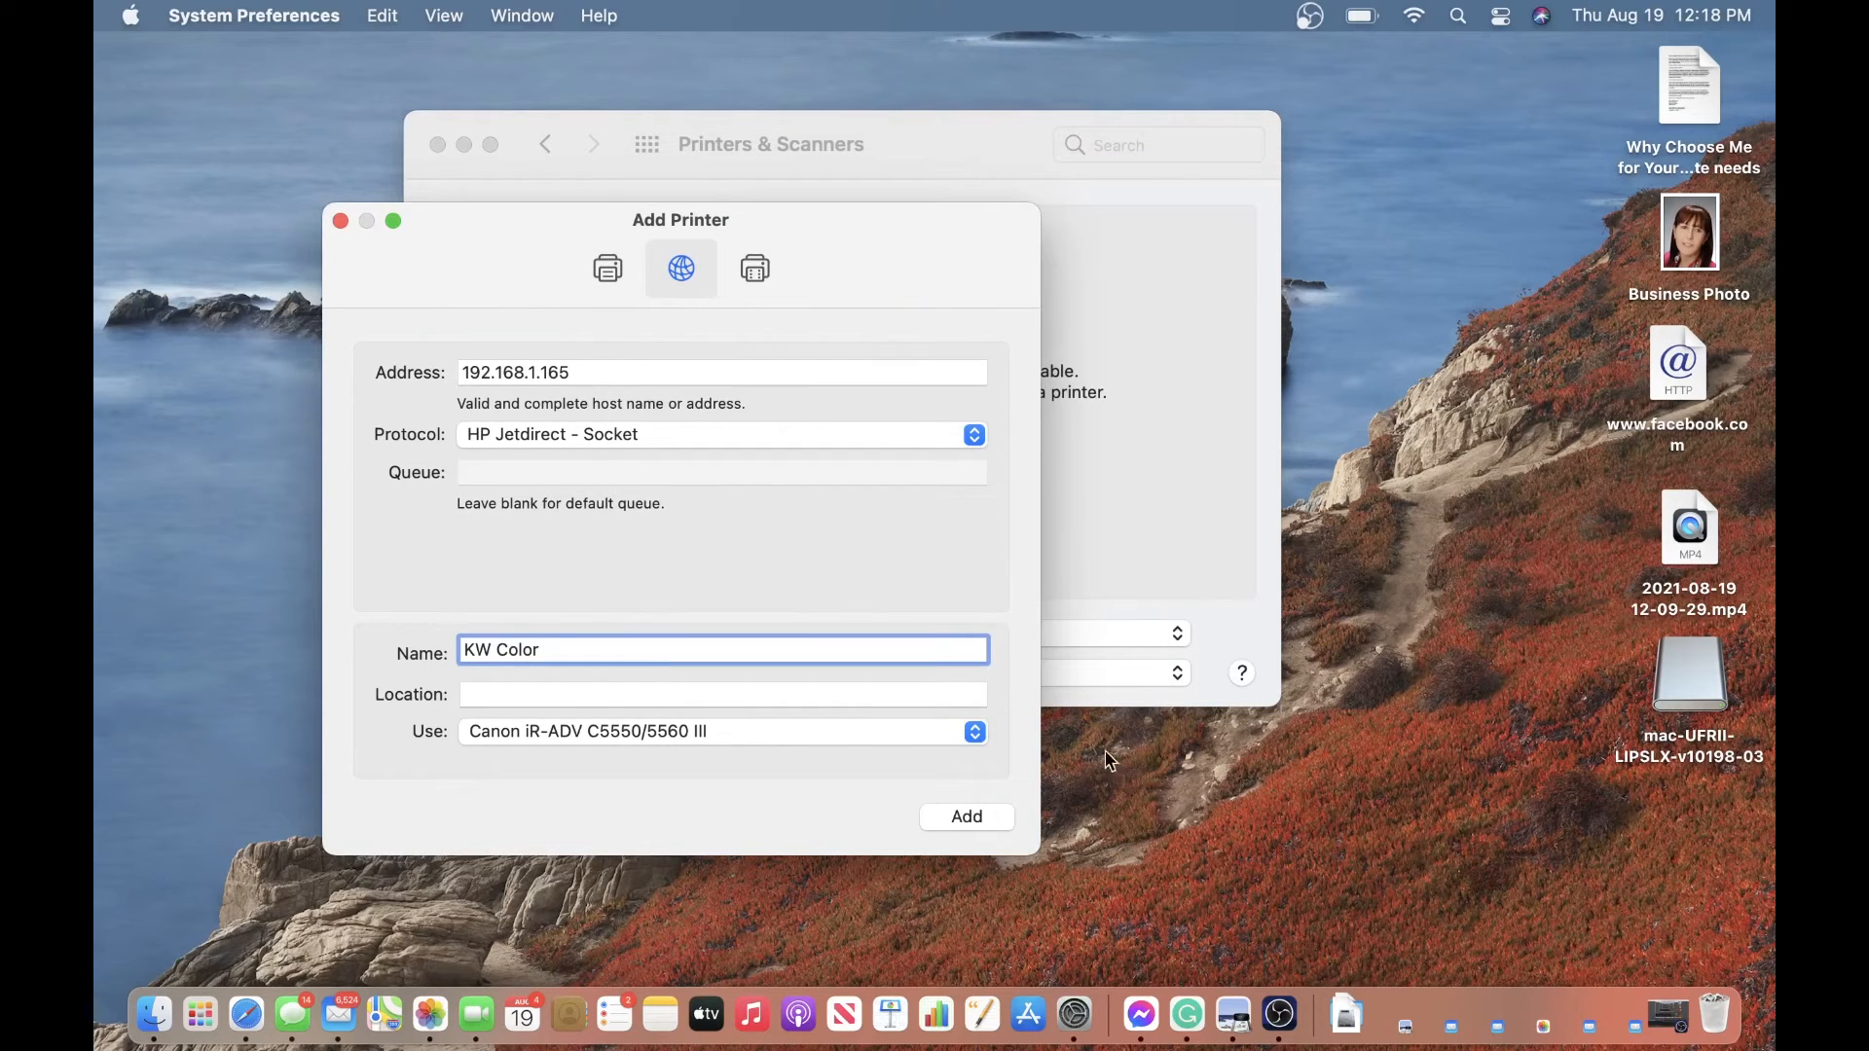
{"action": "left_click", "coordinate": [974, 817]}
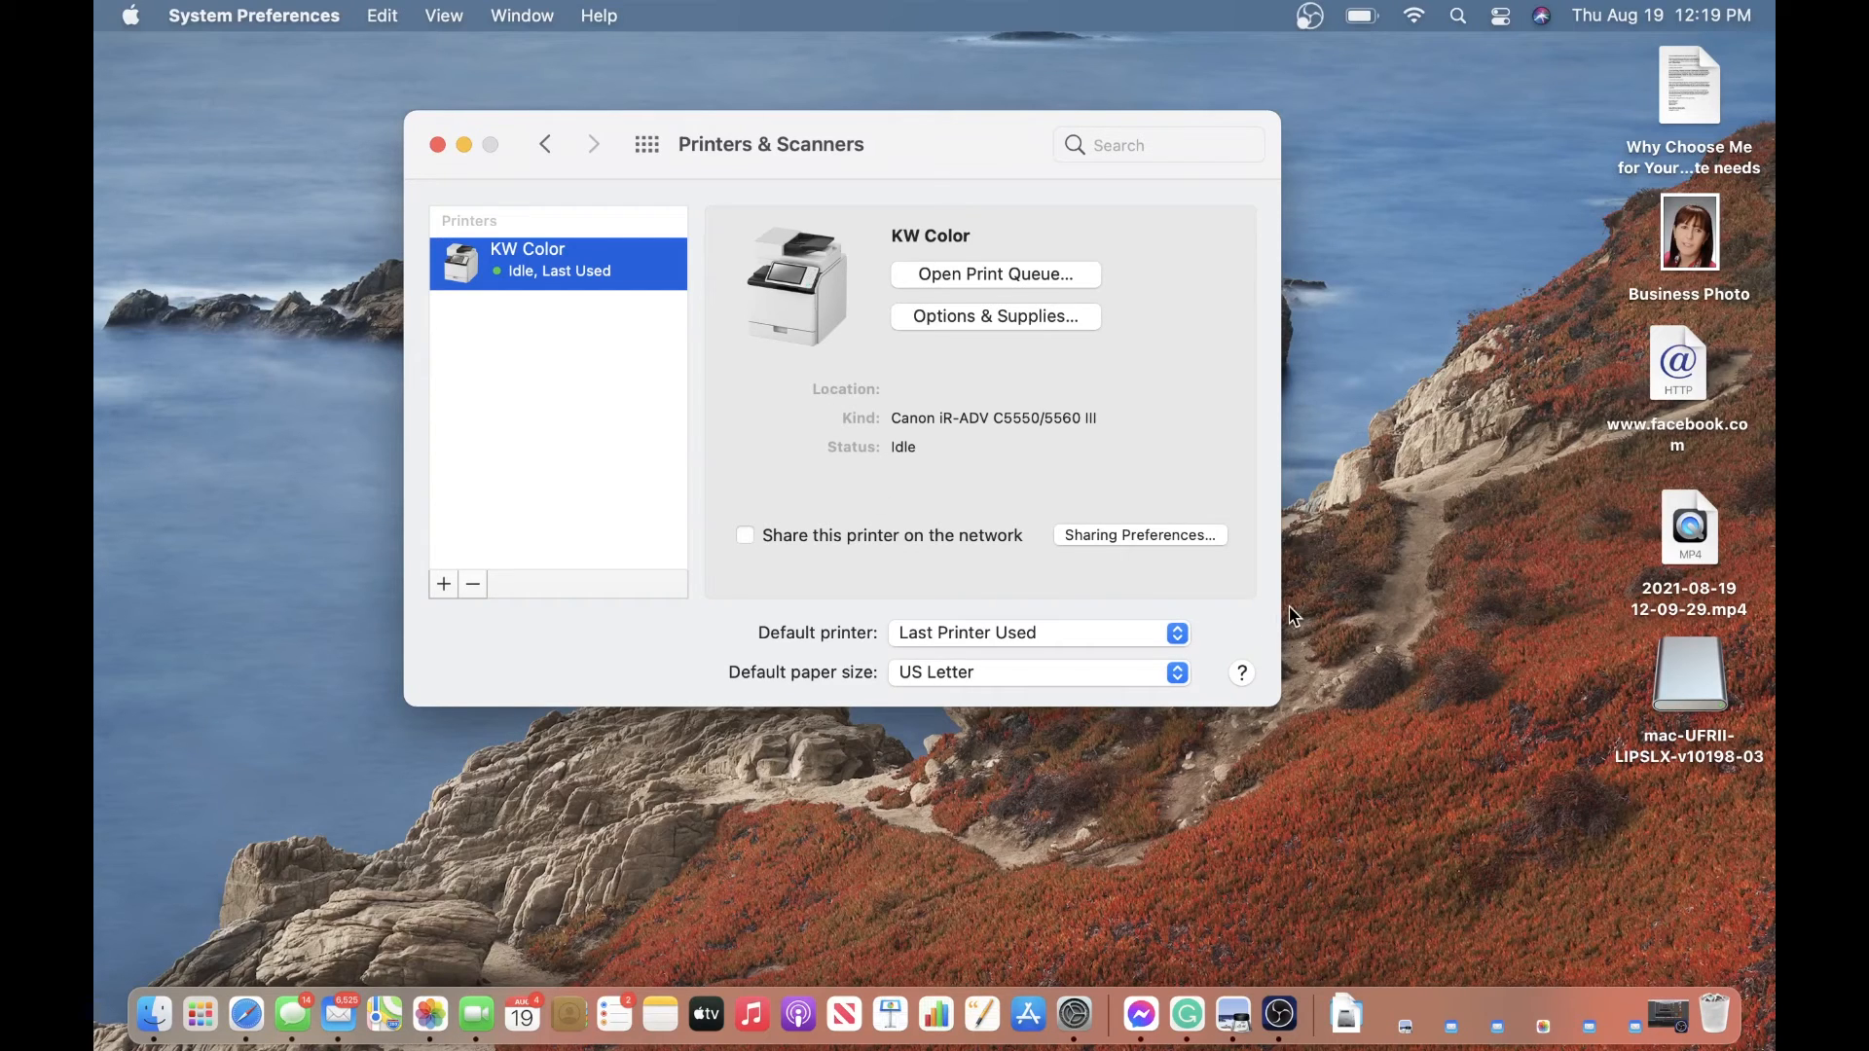
Switch to Safari and load apple.com as a page to print.
{"action": "left_click", "coordinate": [1425, 681]}
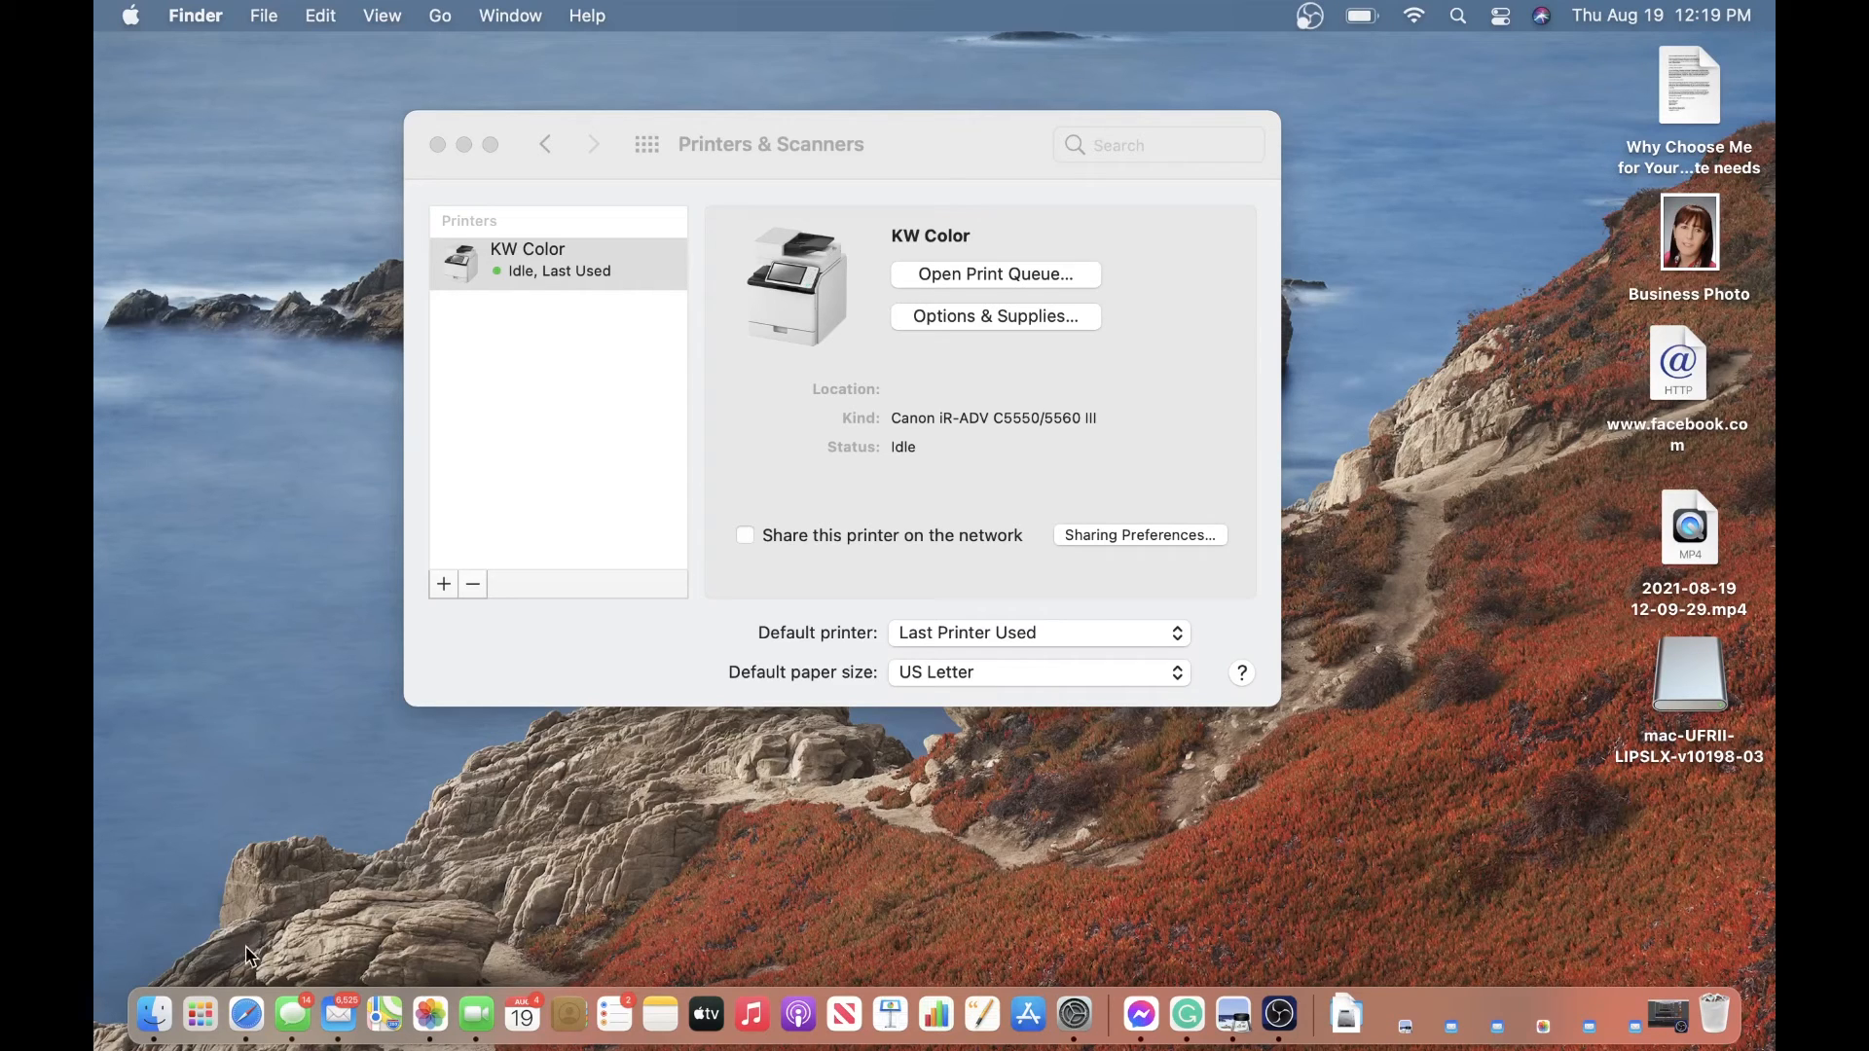
{"action": "left_click", "coordinate": [248, 1018]}
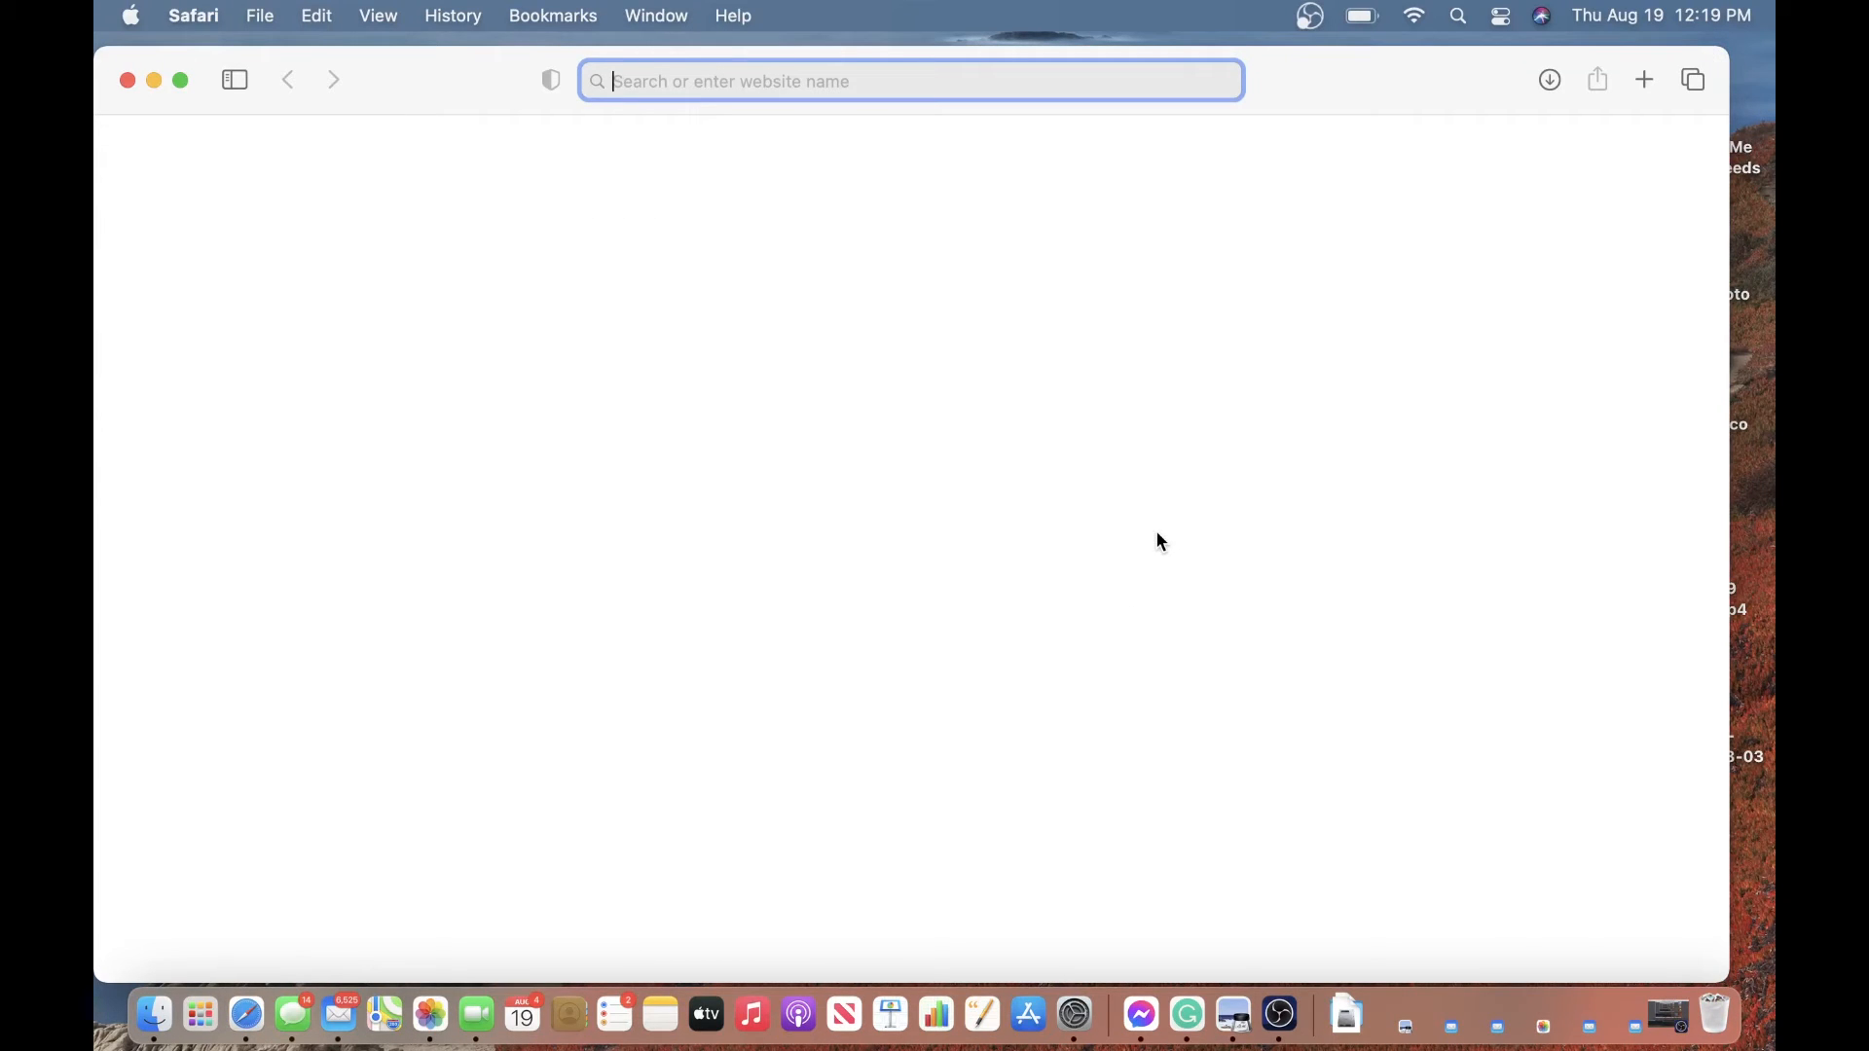
{"action": "left_click", "coordinate": [1016, 463]}
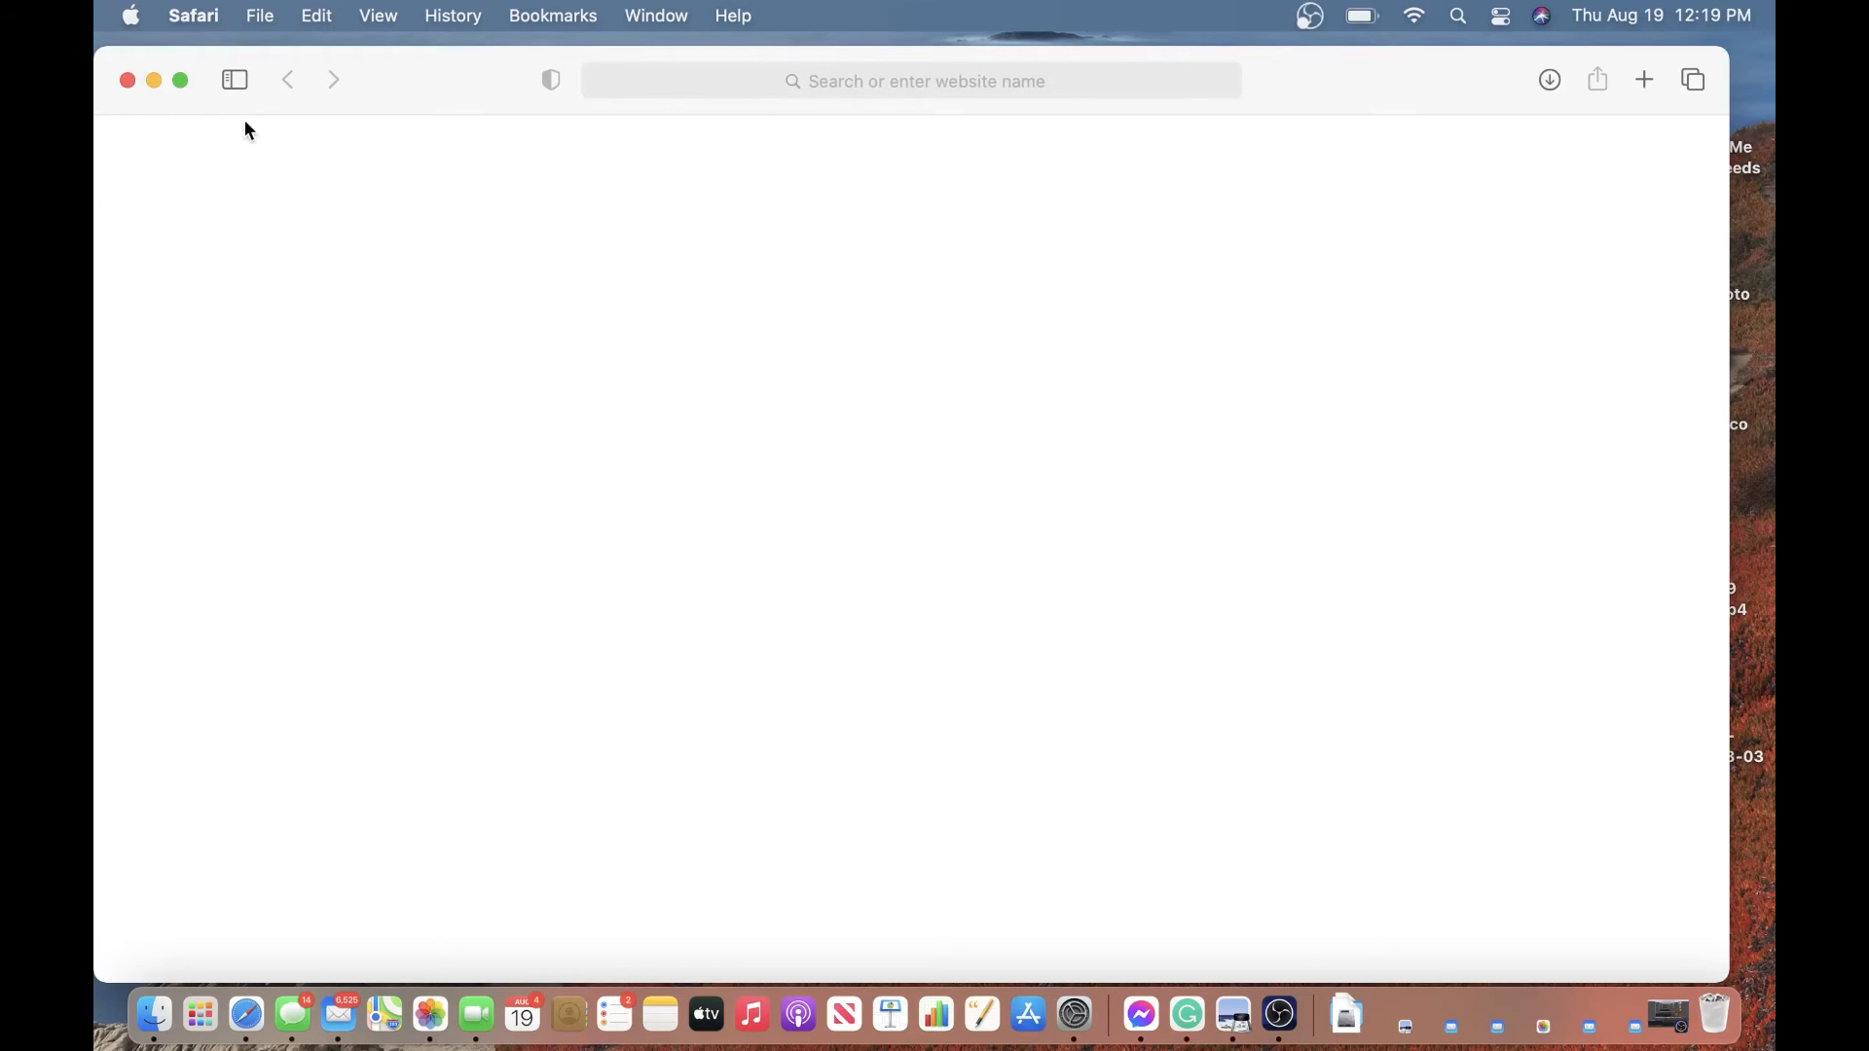
{"action": "left_click", "coordinate": [791, 80]}
{"action": "type", "text": "apple.com"}
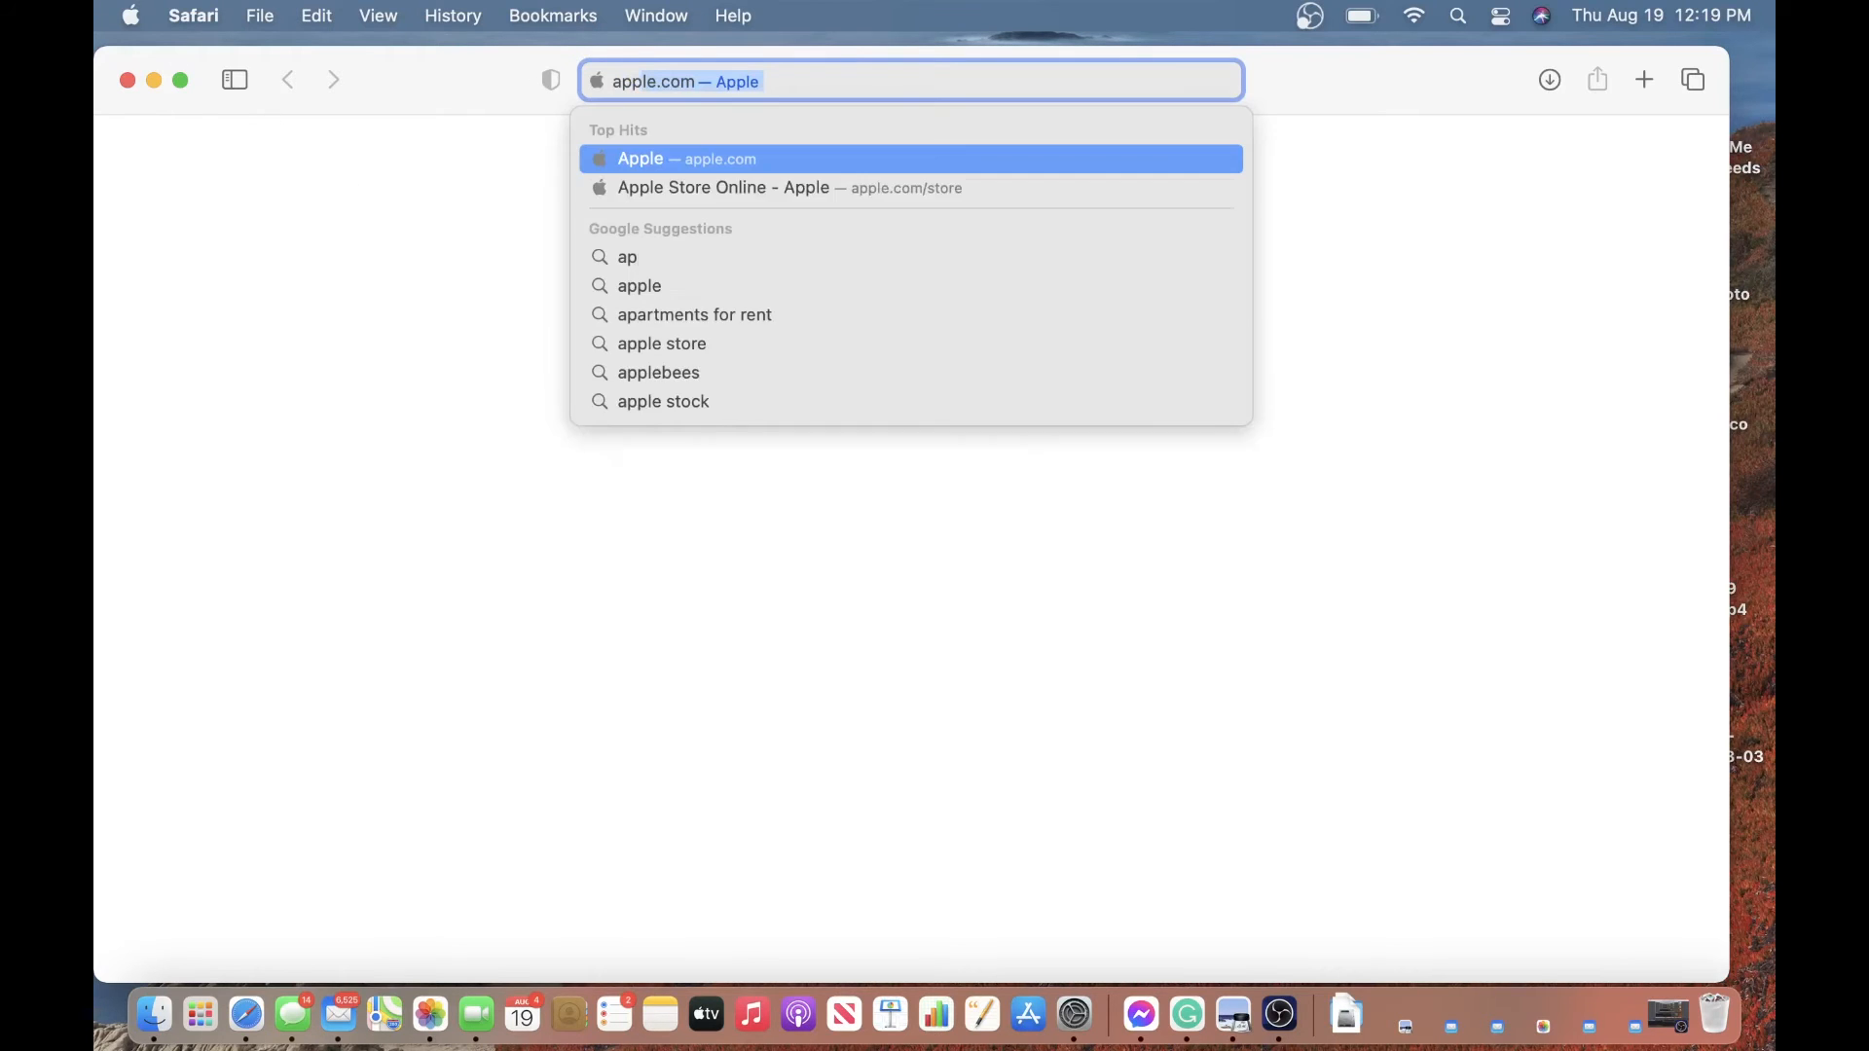
{"action": "key", "text": "Return"}
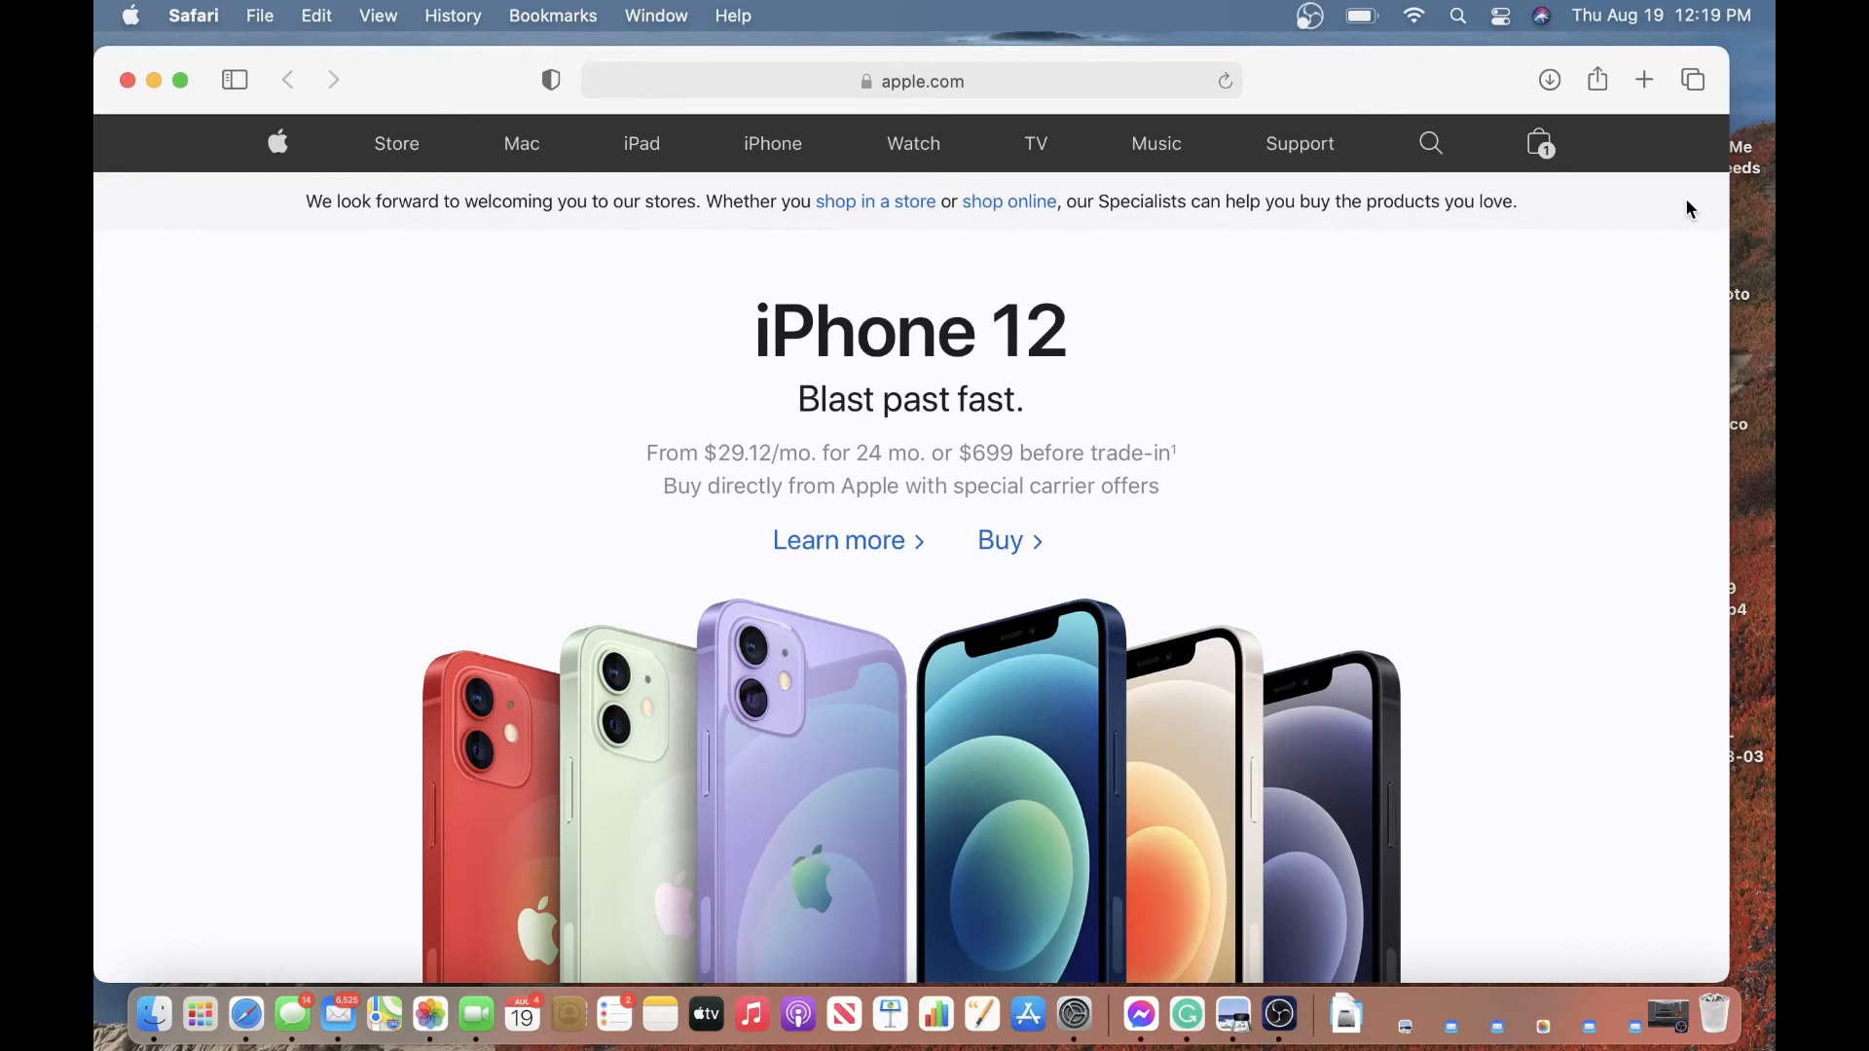
Open the page's detailed print settings and set the Finishing print style to 1-sided Printing.
{"action": "left_click", "coordinate": [280, 26]}
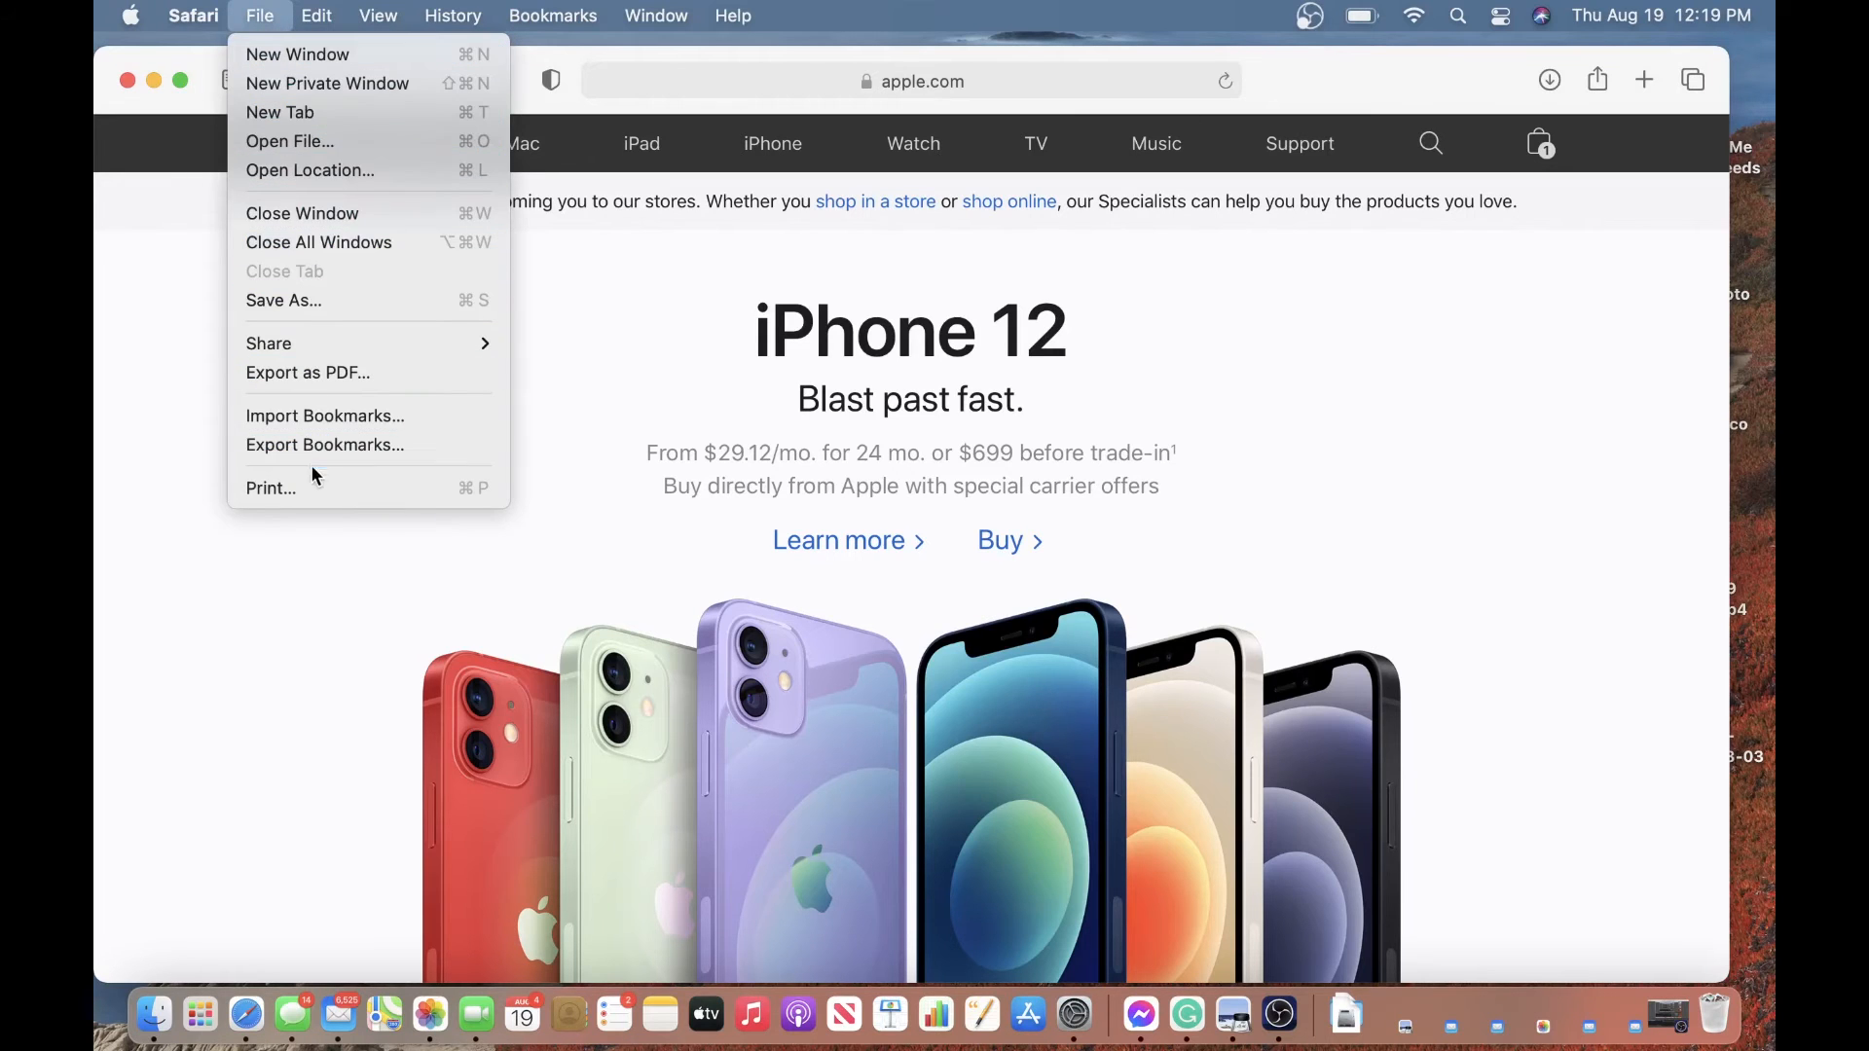
{"action": "left_click", "coordinate": [307, 495]}
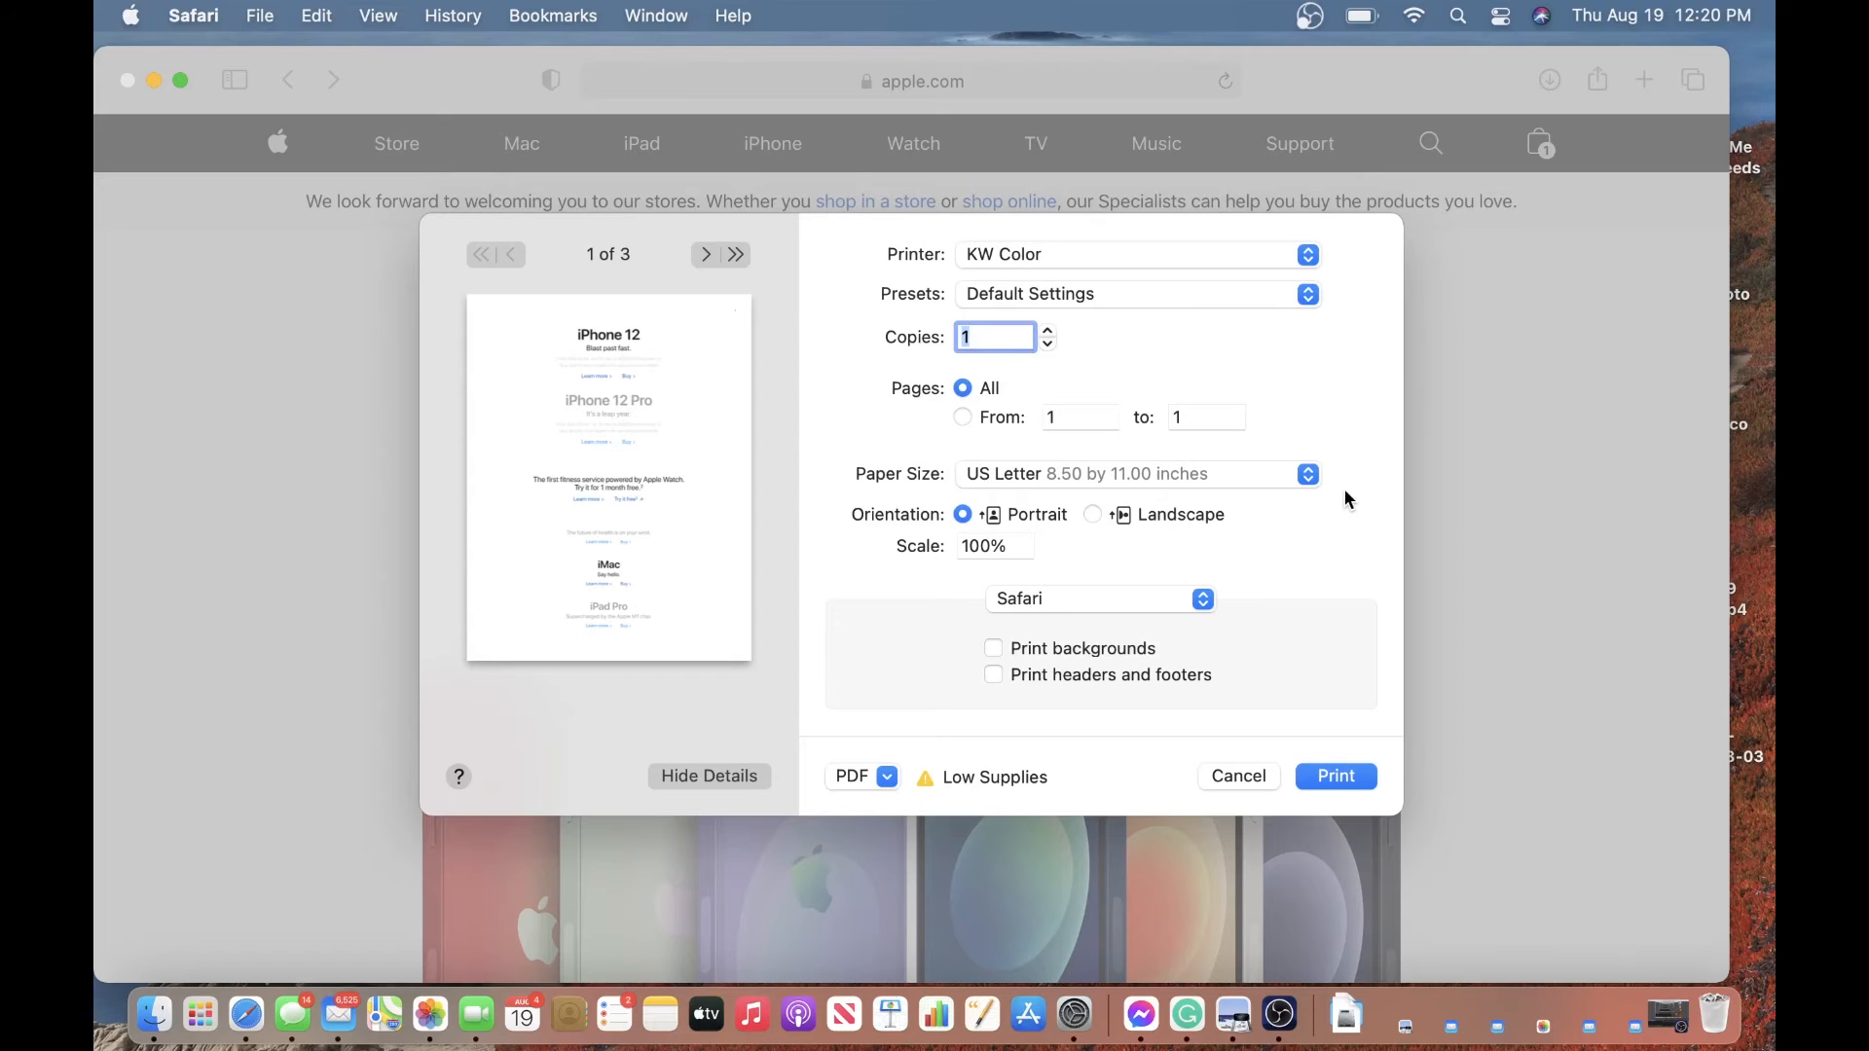
{"action": "left_click", "coordinate": [1032, 602]}
{"action": "left_click", "coordinate": [1044, 605]}
{"action": "left_click", "coordinate": [1189, 604]}
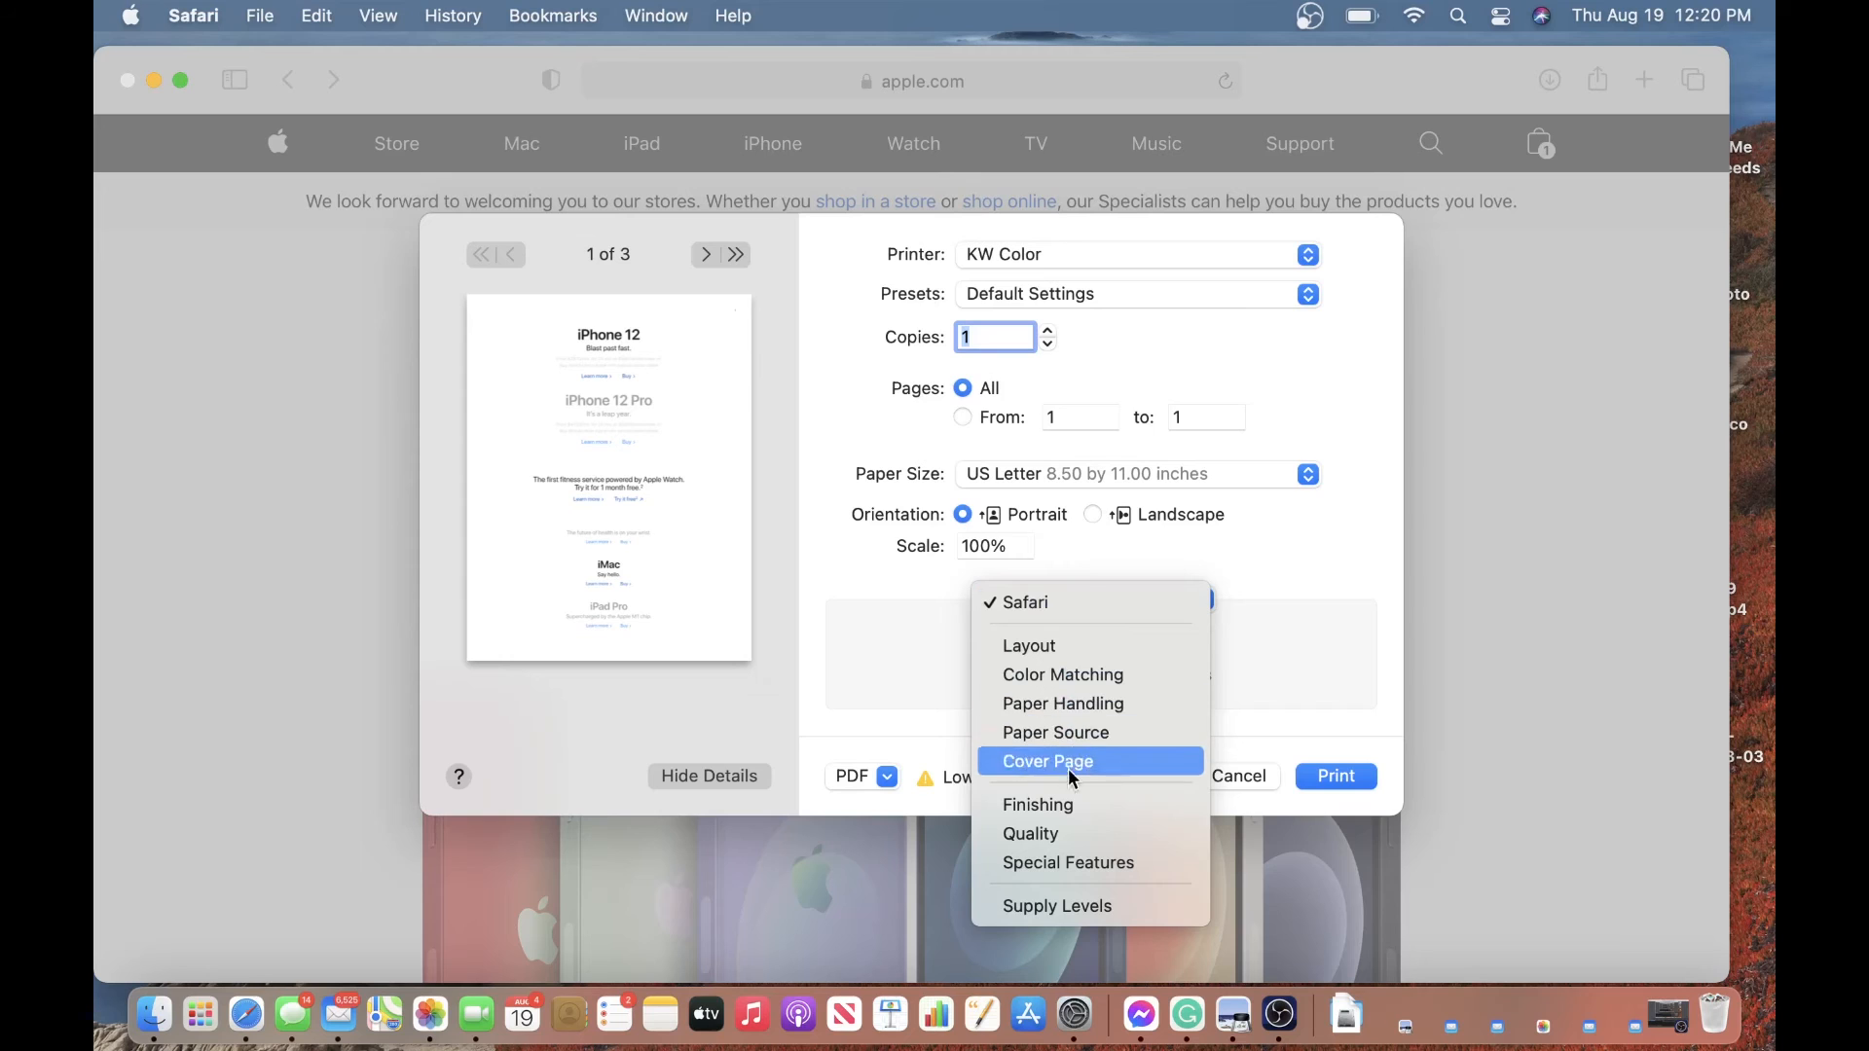
{"action": "left_click", "coordinate": [1051, 806]}
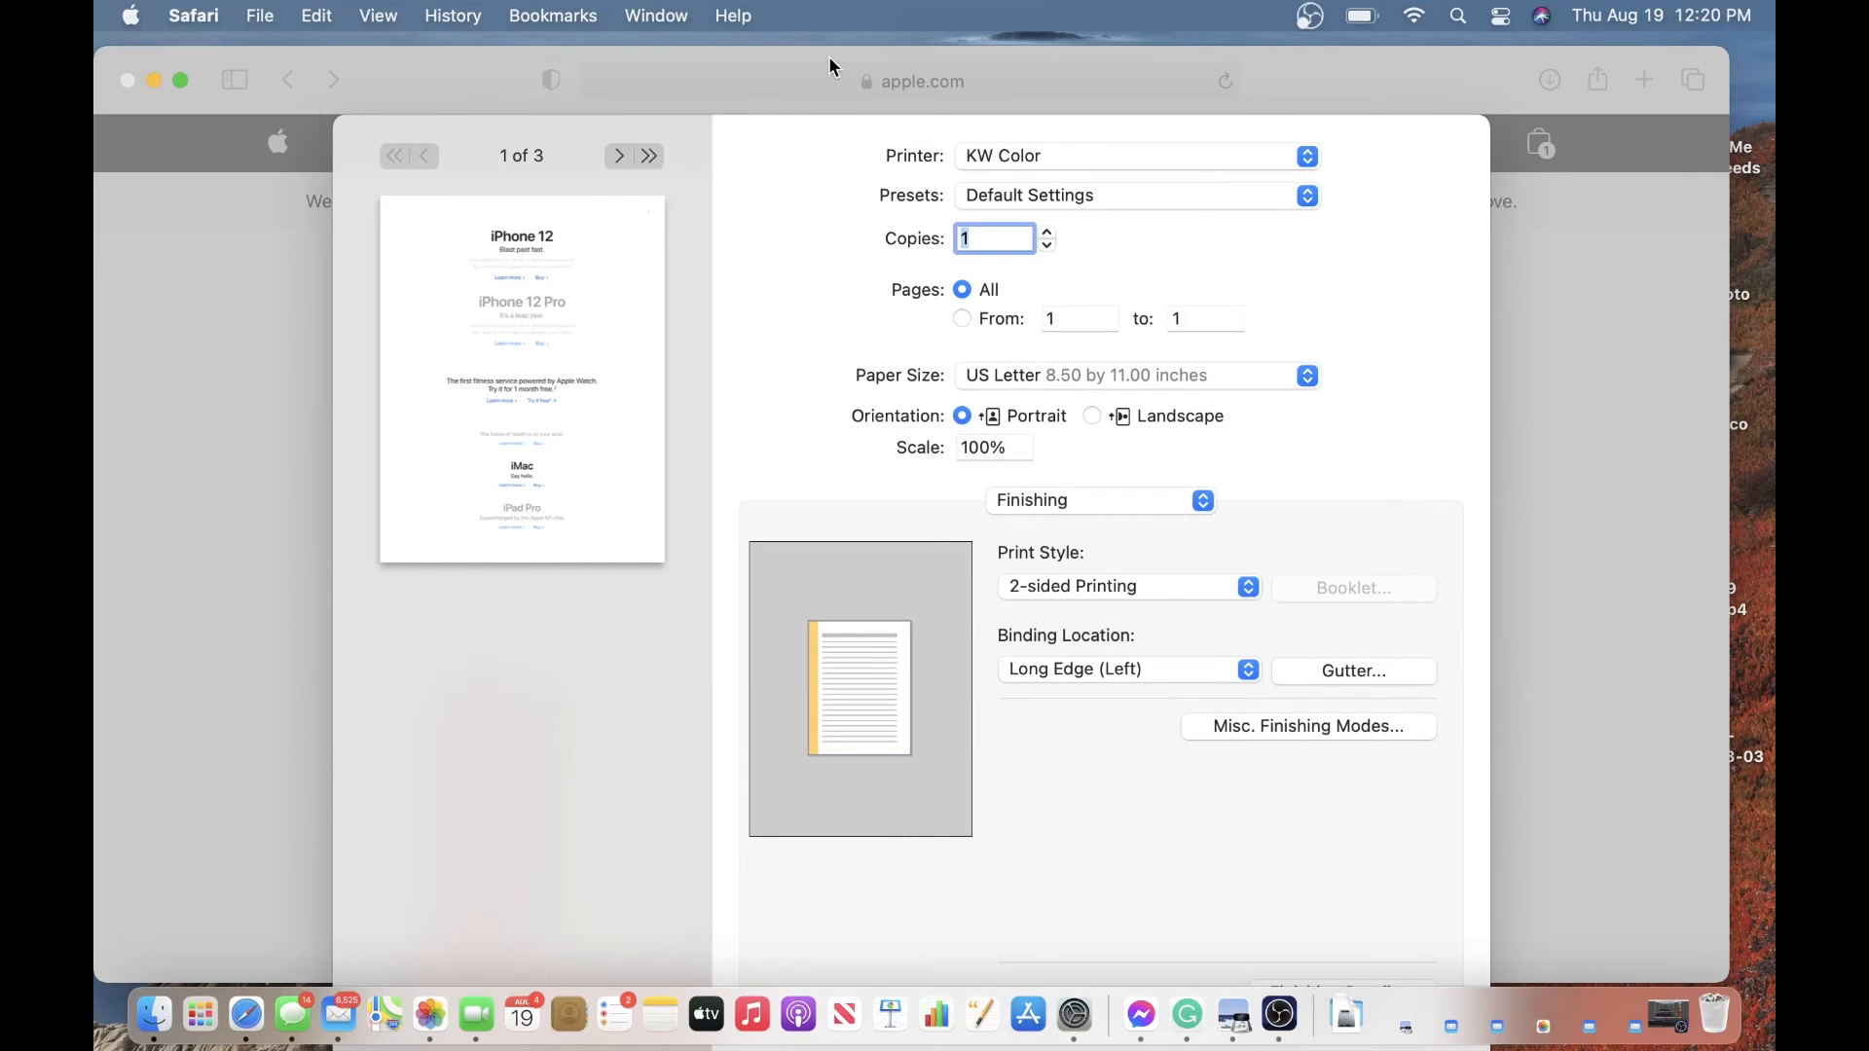
{"action": "left_click", "coordinate": [1072, 588]}
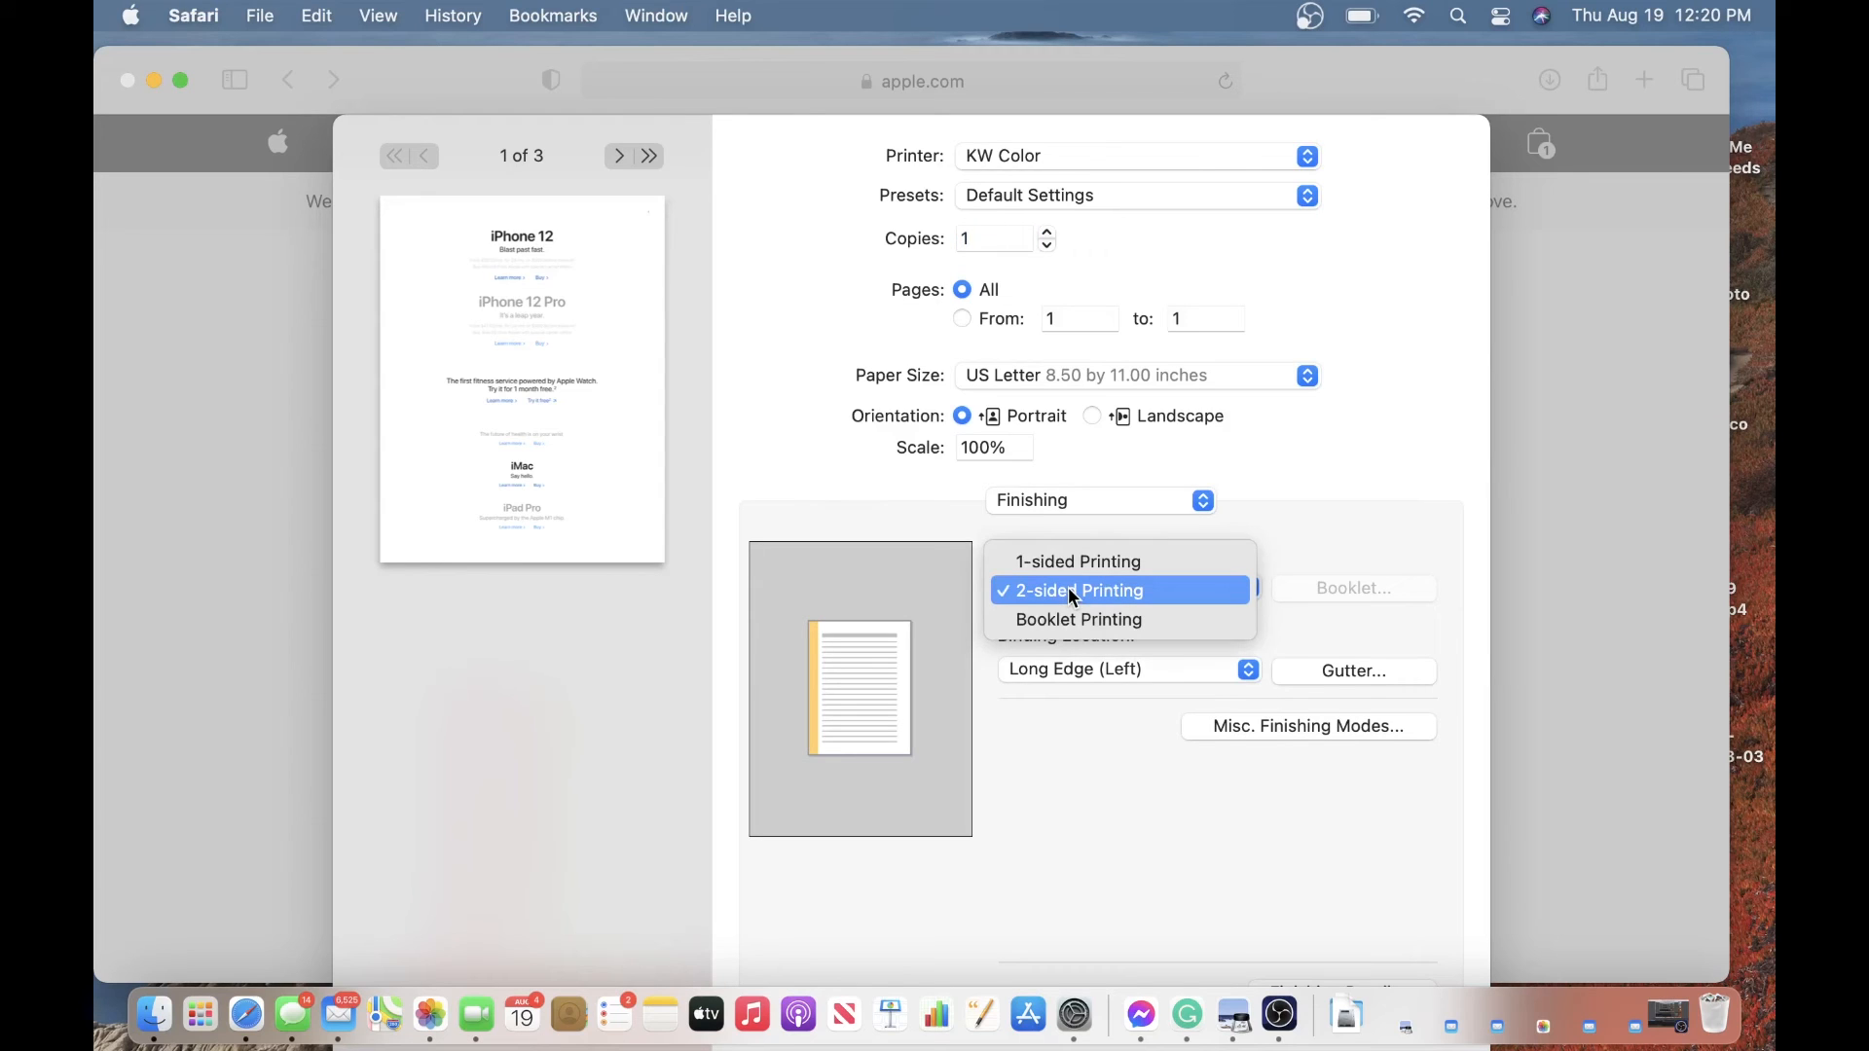
{"action": "left_click", "coordinate": [1074, 569]}
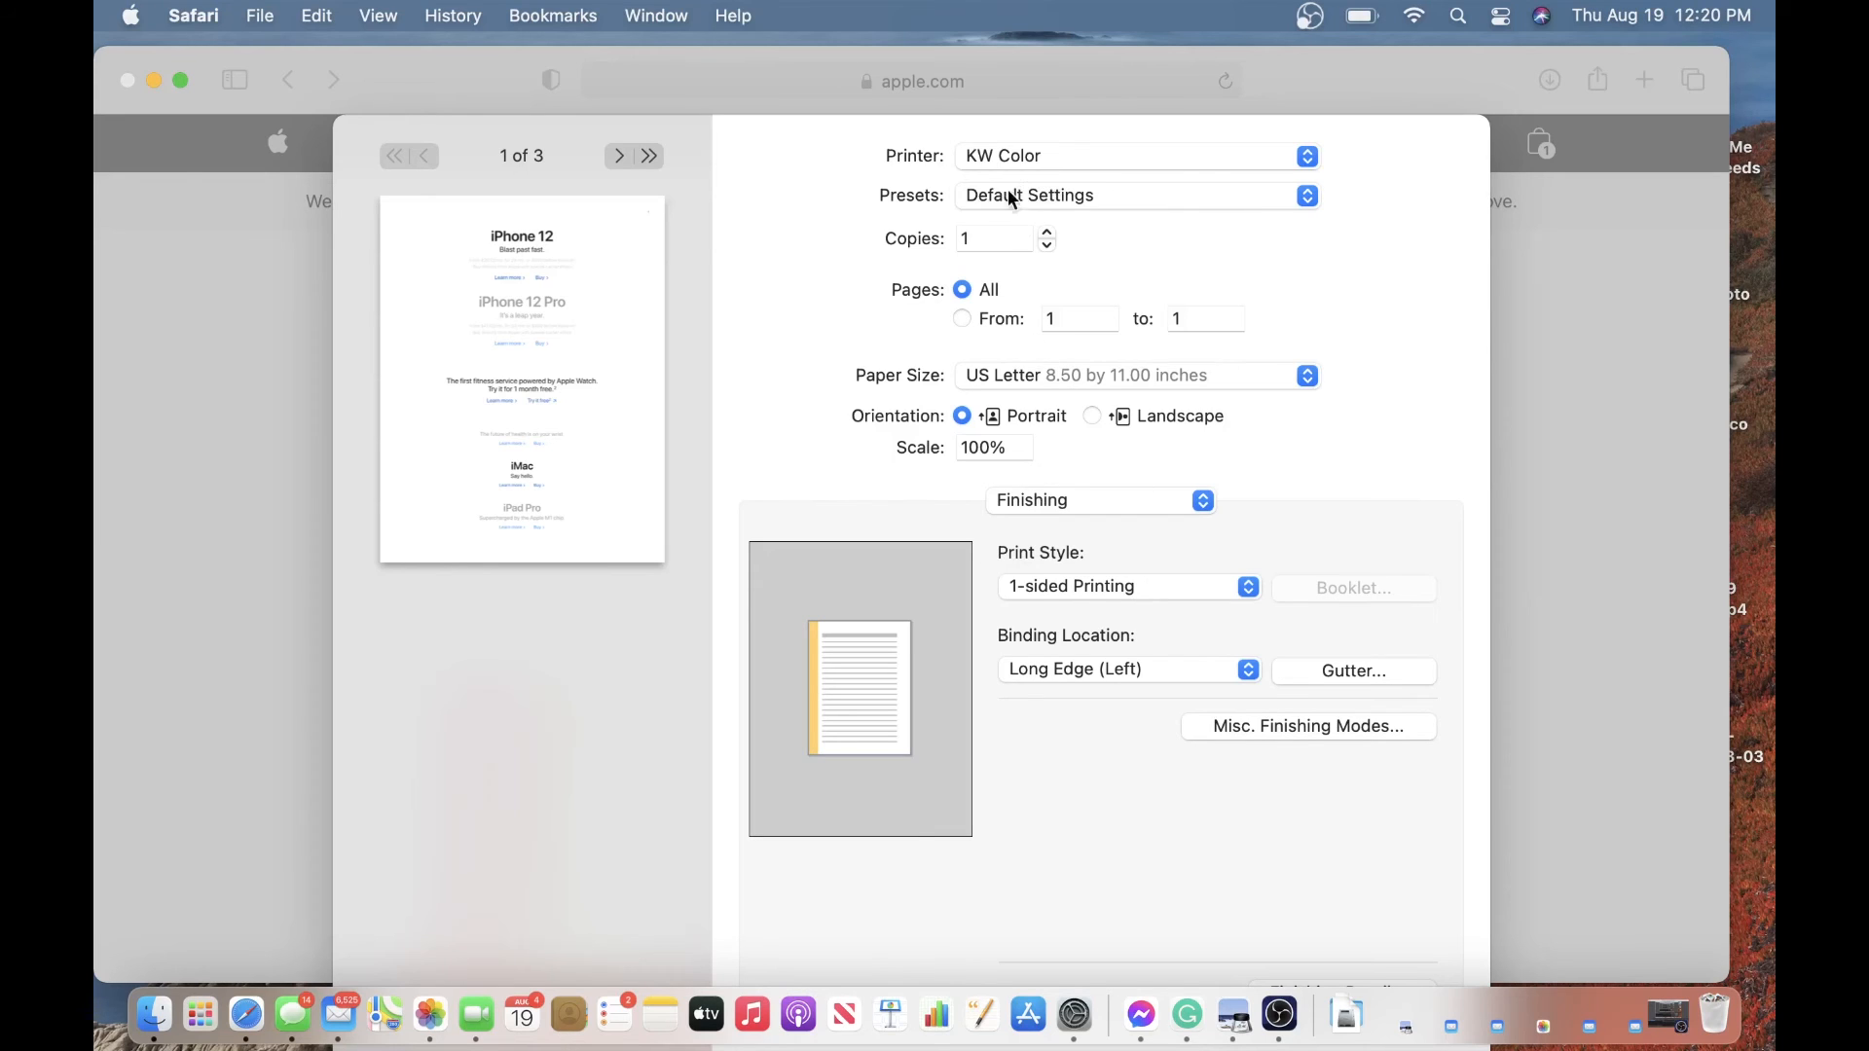
Save the current print settings as a preset named "1 sided printing 2", available for all printers.
{"action": "left_click", "coordinate": [1063, 202]}
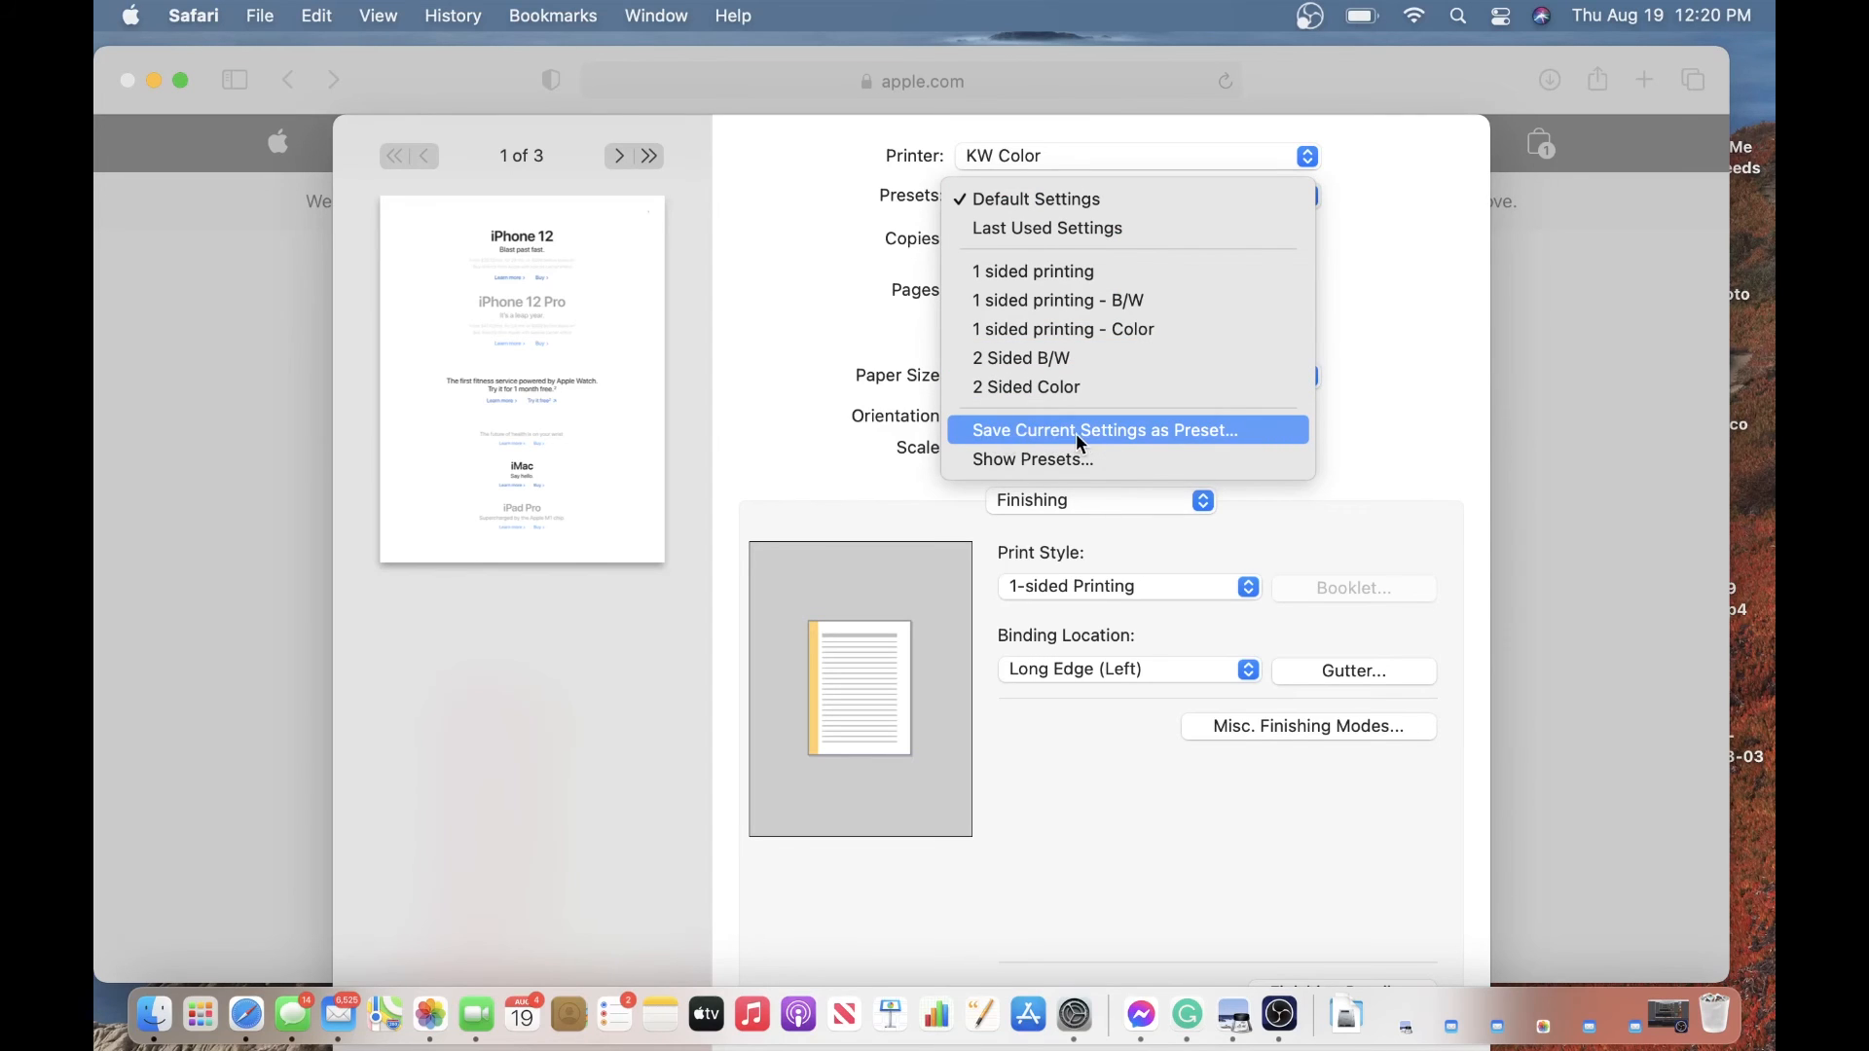
{"action": "left_click", "coordinate": [1199, 429]}
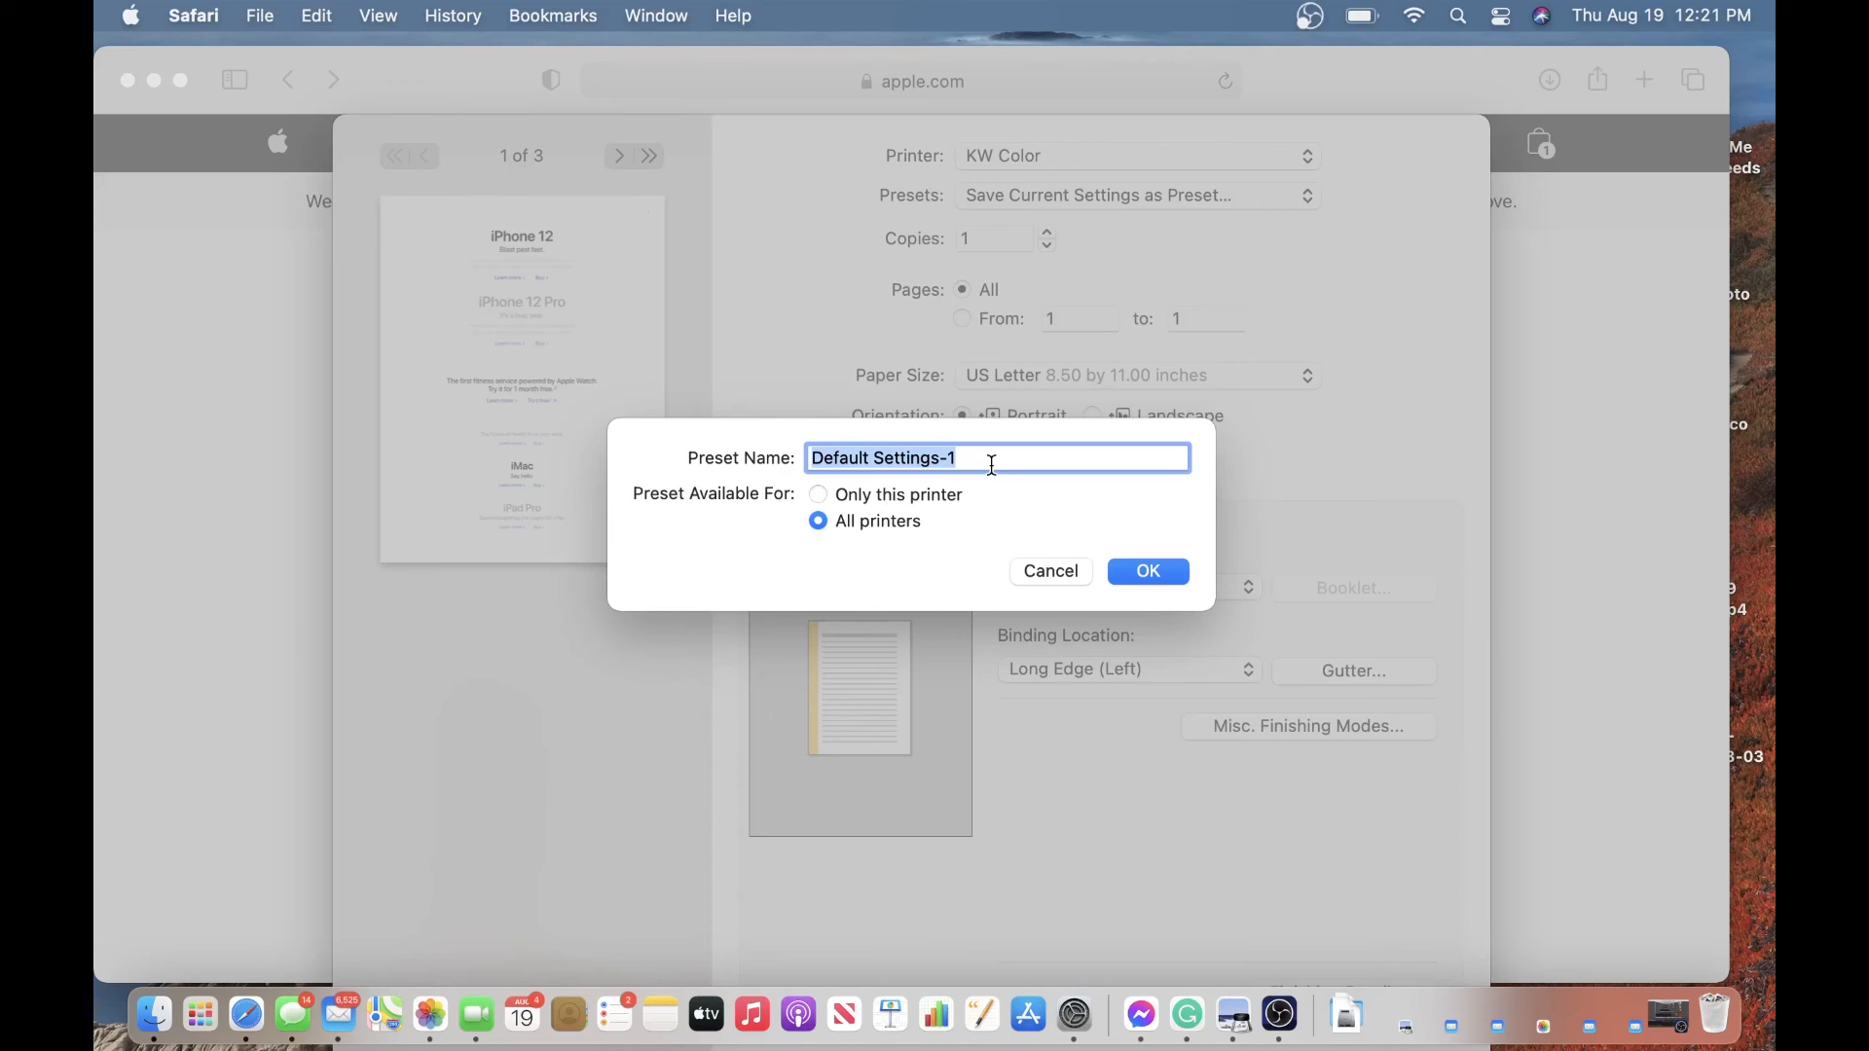
{"action": "type", "text": "1"}
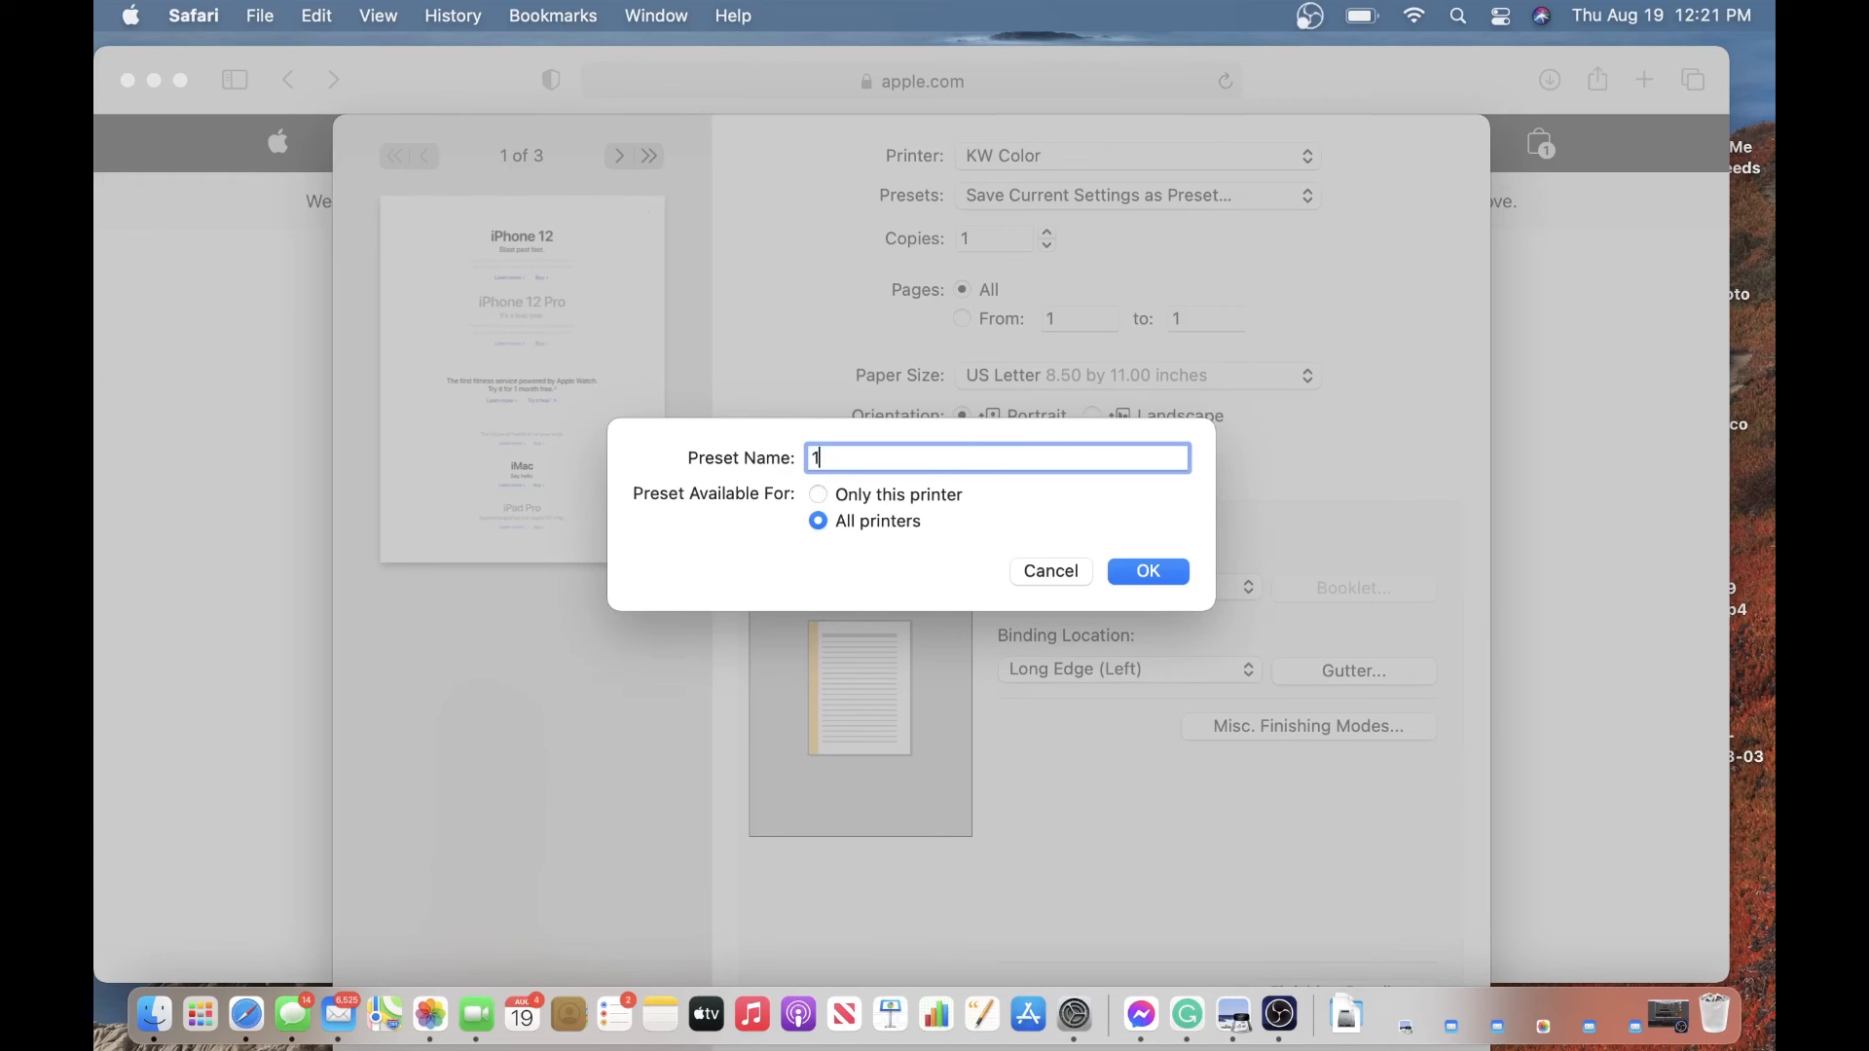
{"action": "type", "text": " sided printing"}
{"action": "type", "text": "2"}
{"action": "left_click", "coordinate": [1147, 574]}
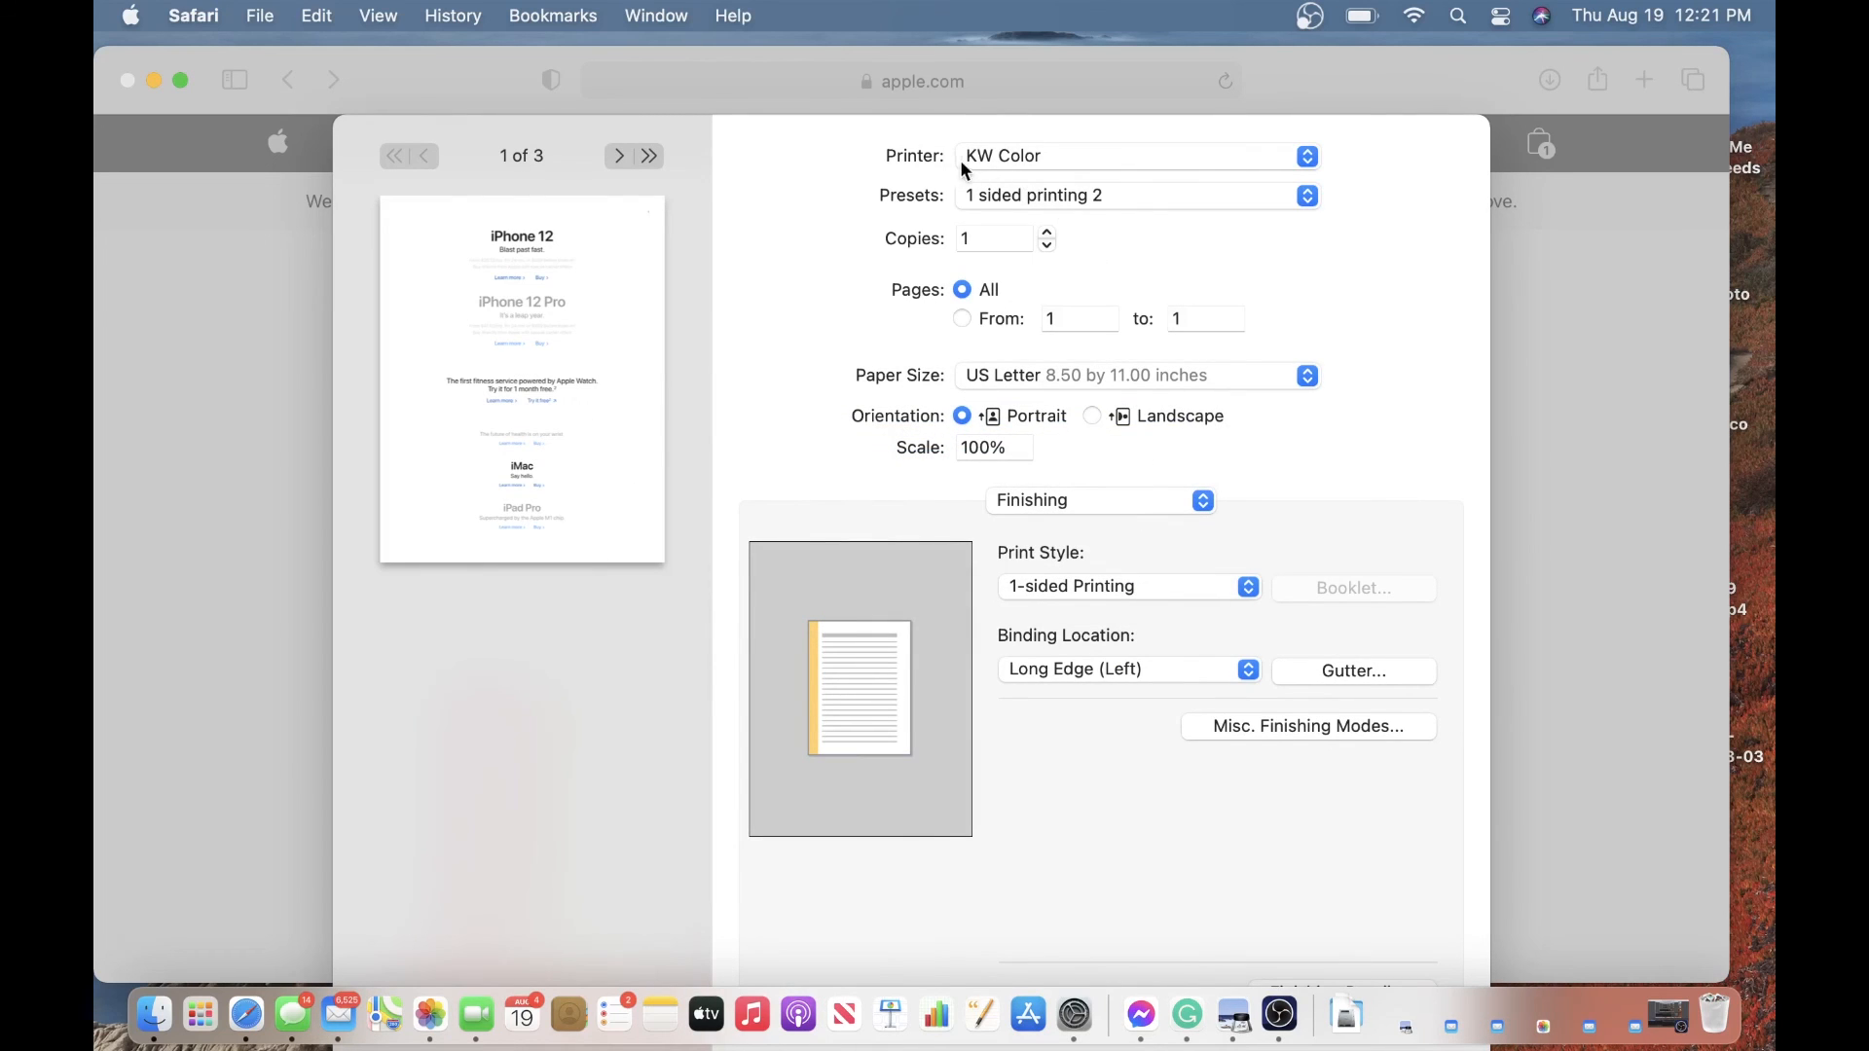
Choose KW Color as the printer and 1 sided printing 2 as the preset for this print job.
{"action": "left_click", "coordinate": [1026, 157]}
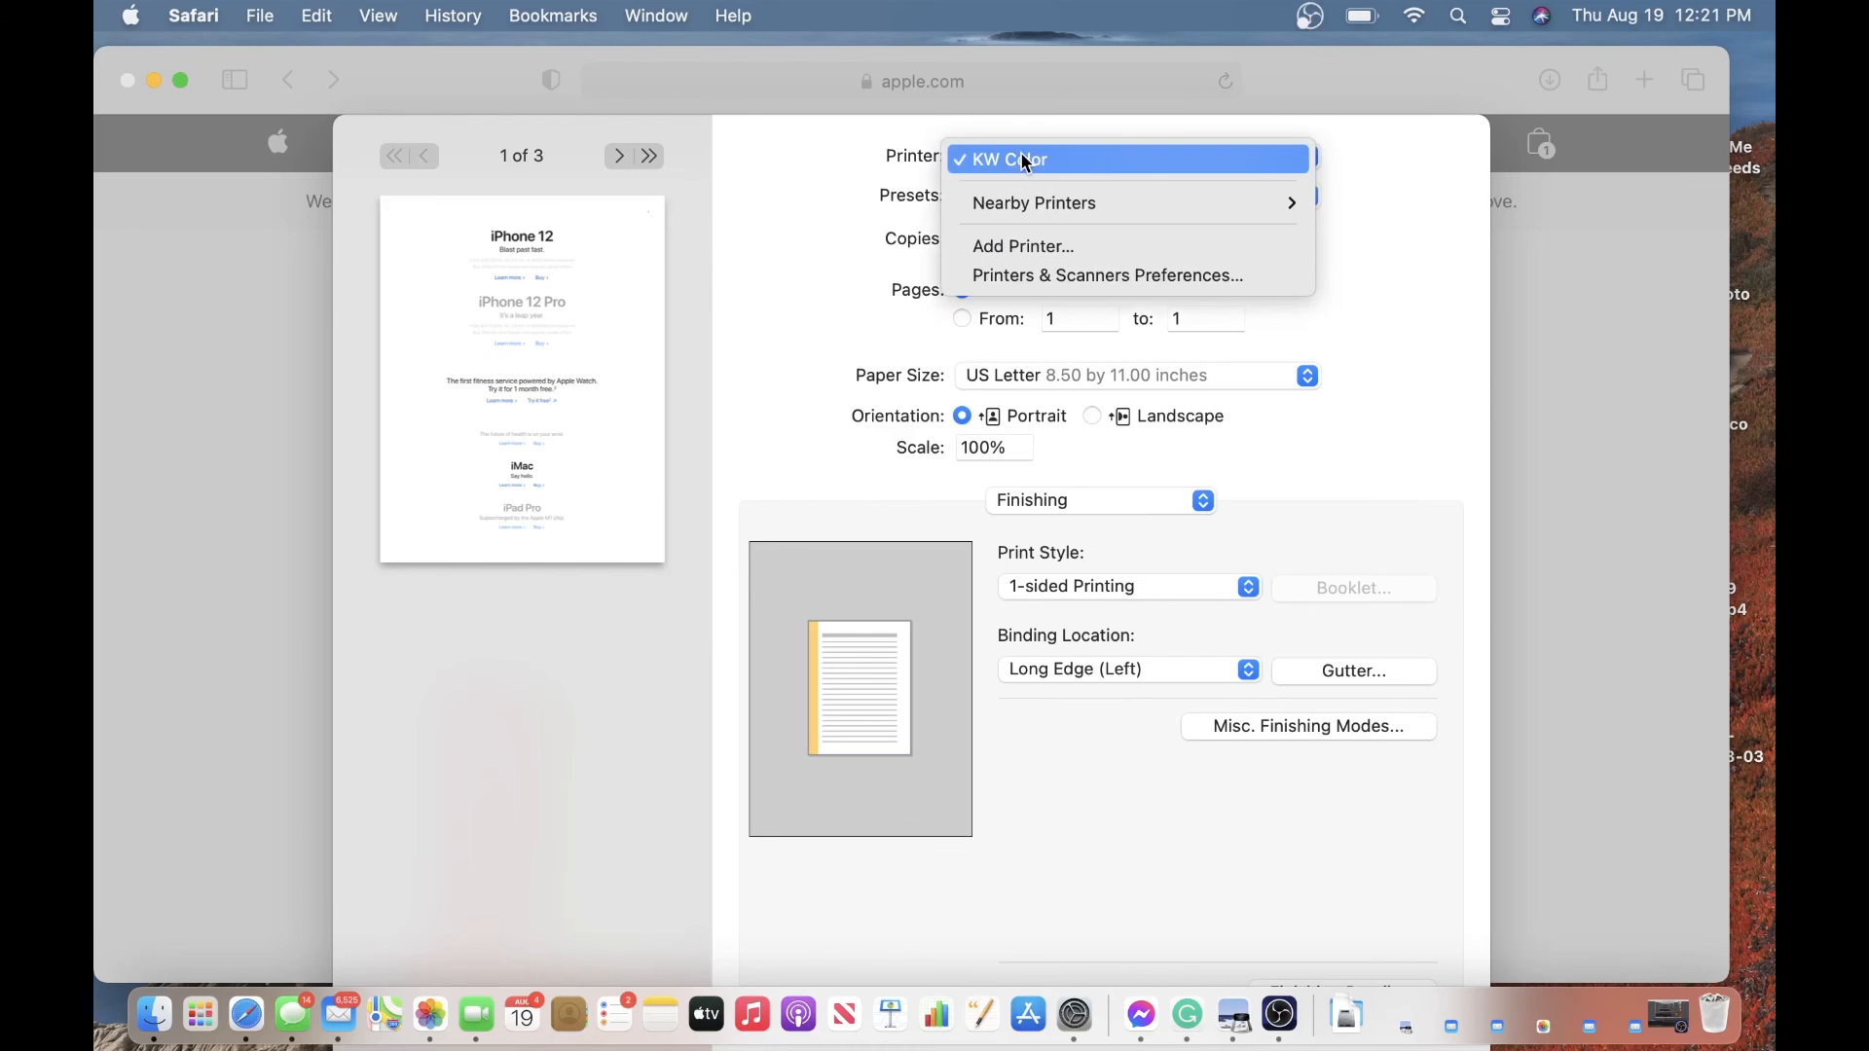
{"action": "left_click", "coordinate": [1025, 160]}
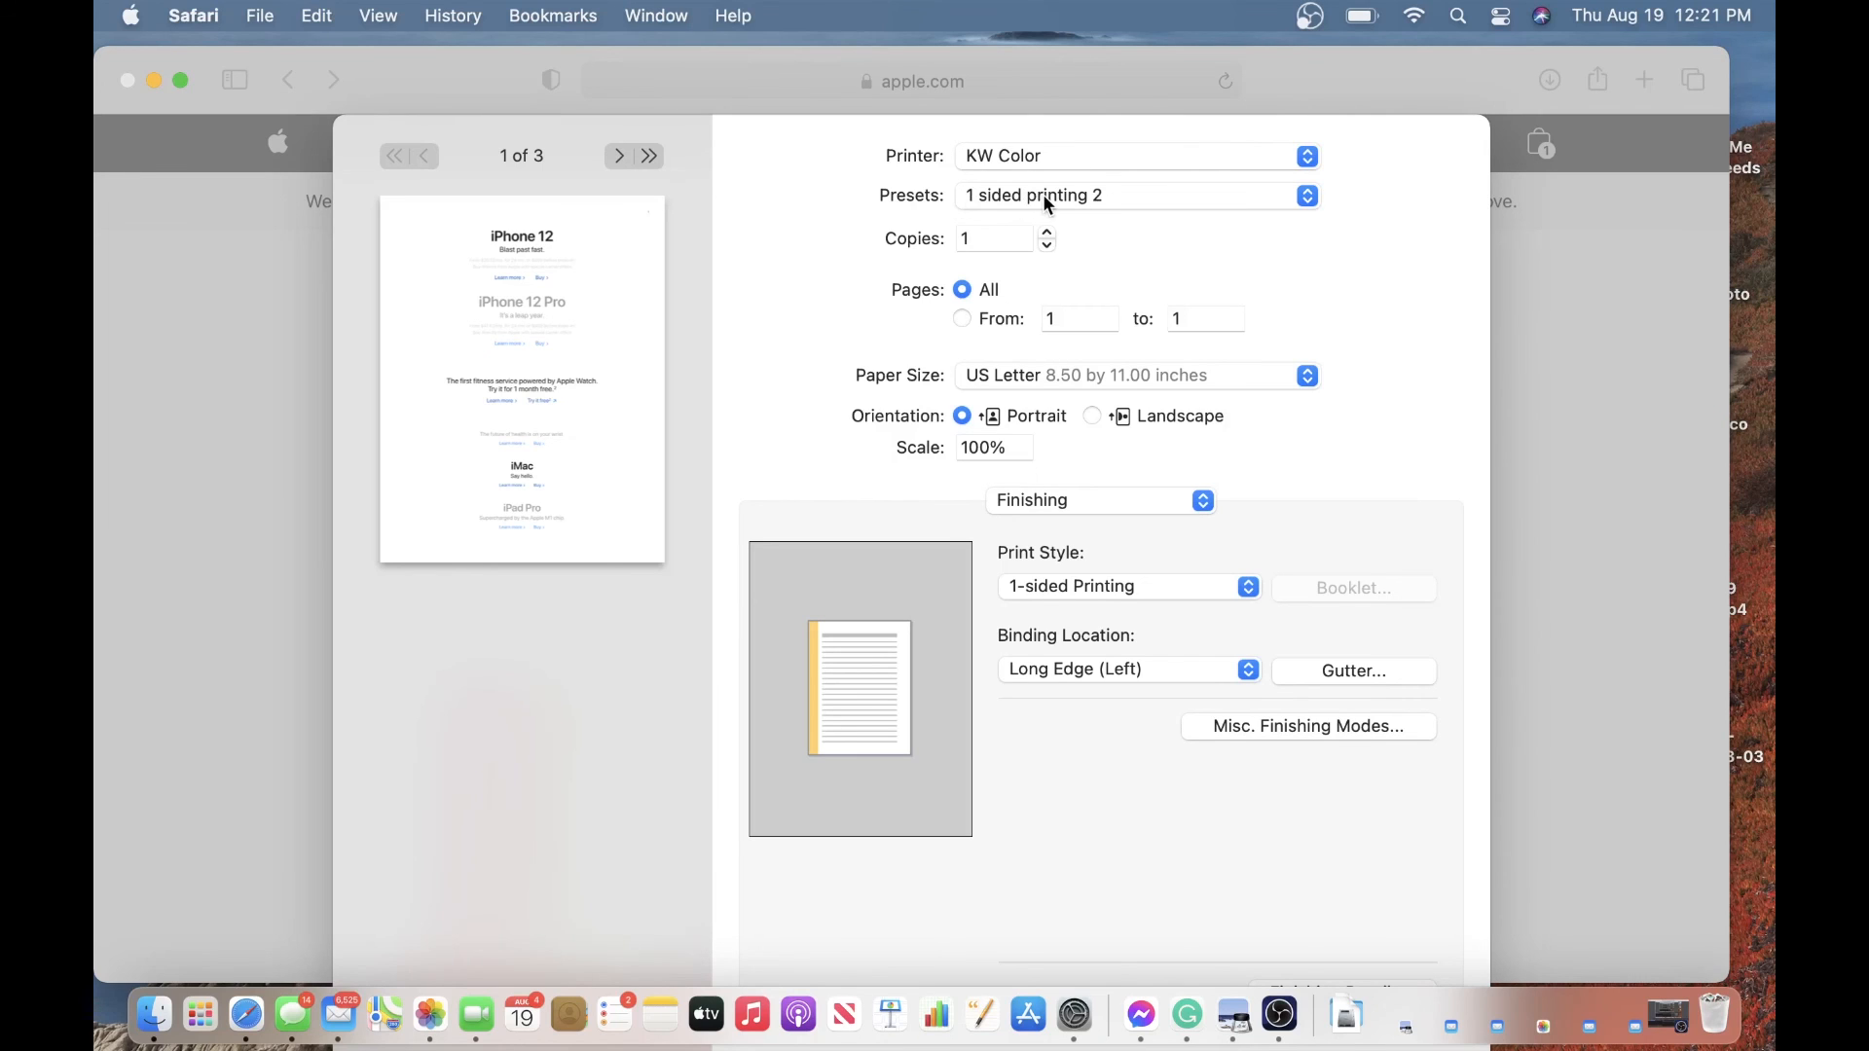
{"action": "left_click", "coordinate": [1042, 195]}
{"action": "left_click", "coordinate": [1042, 198]}
{"action": "left_click", "coordinate": [1118, 202]}
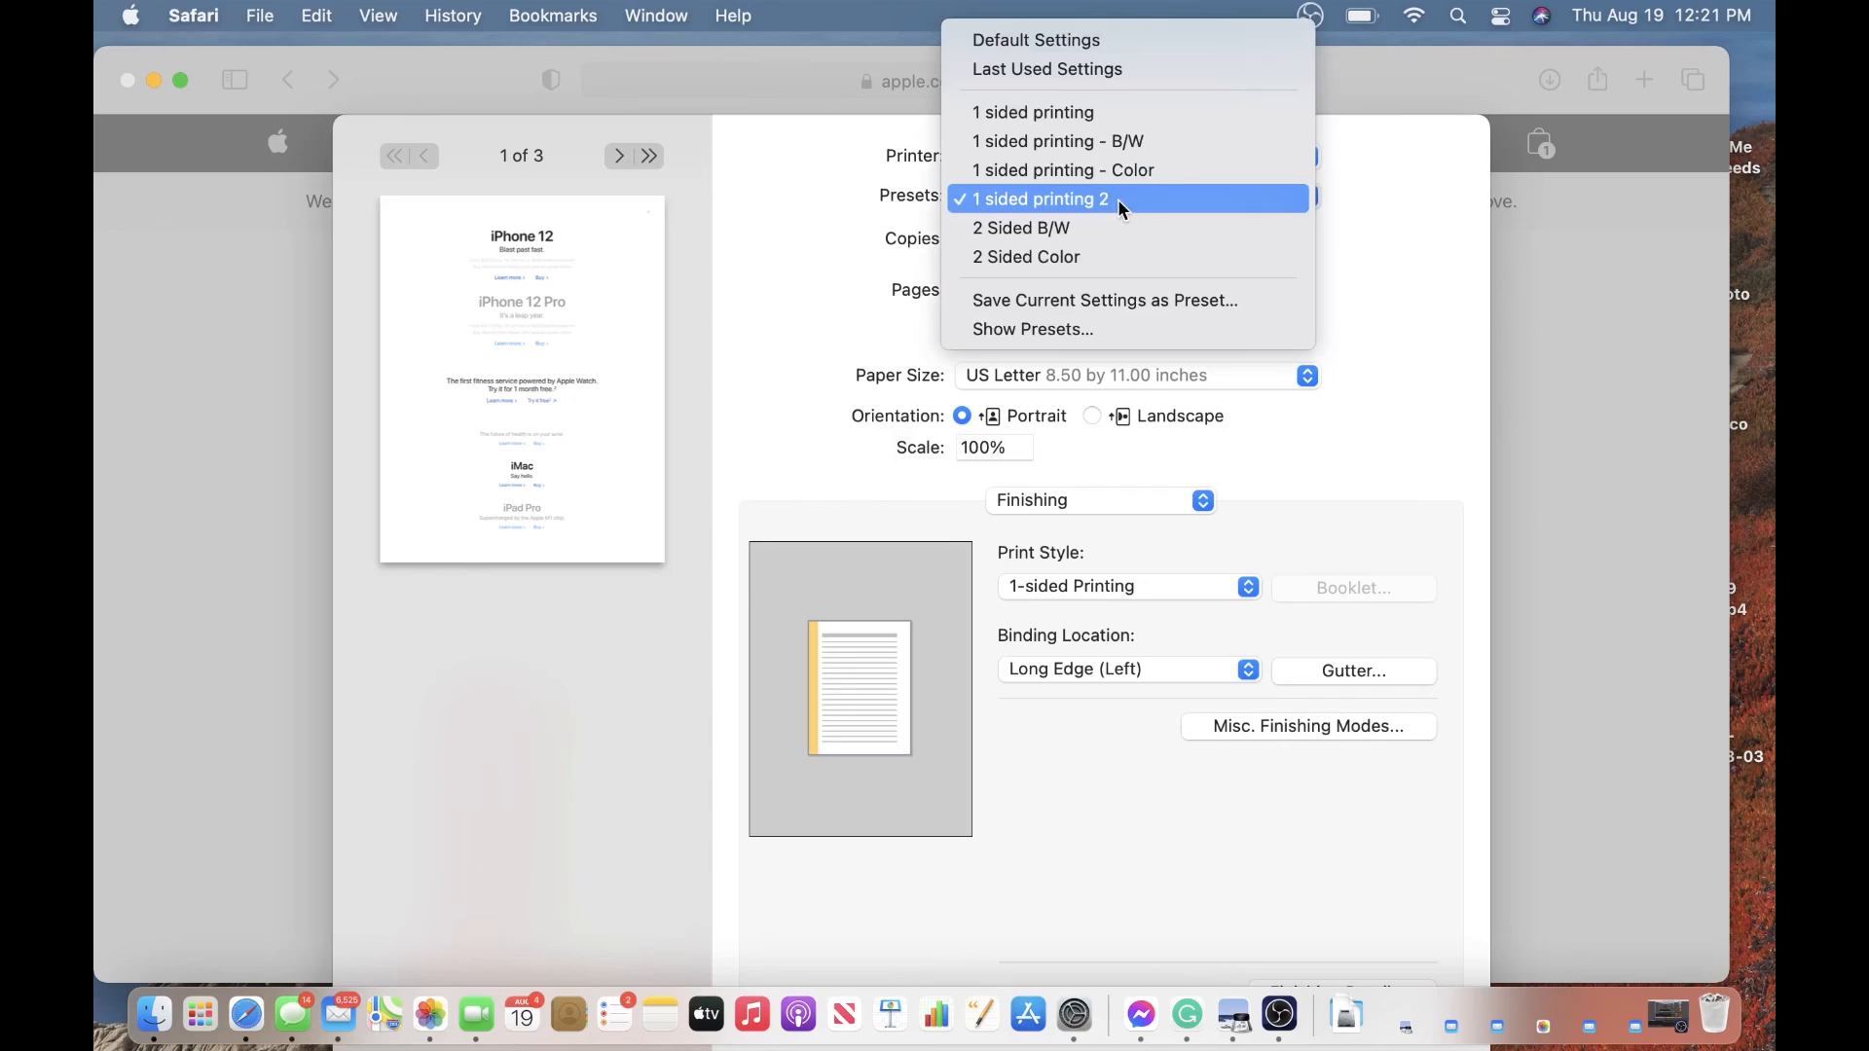
{"action": "left_click", "coordinate": [1067, 198]}
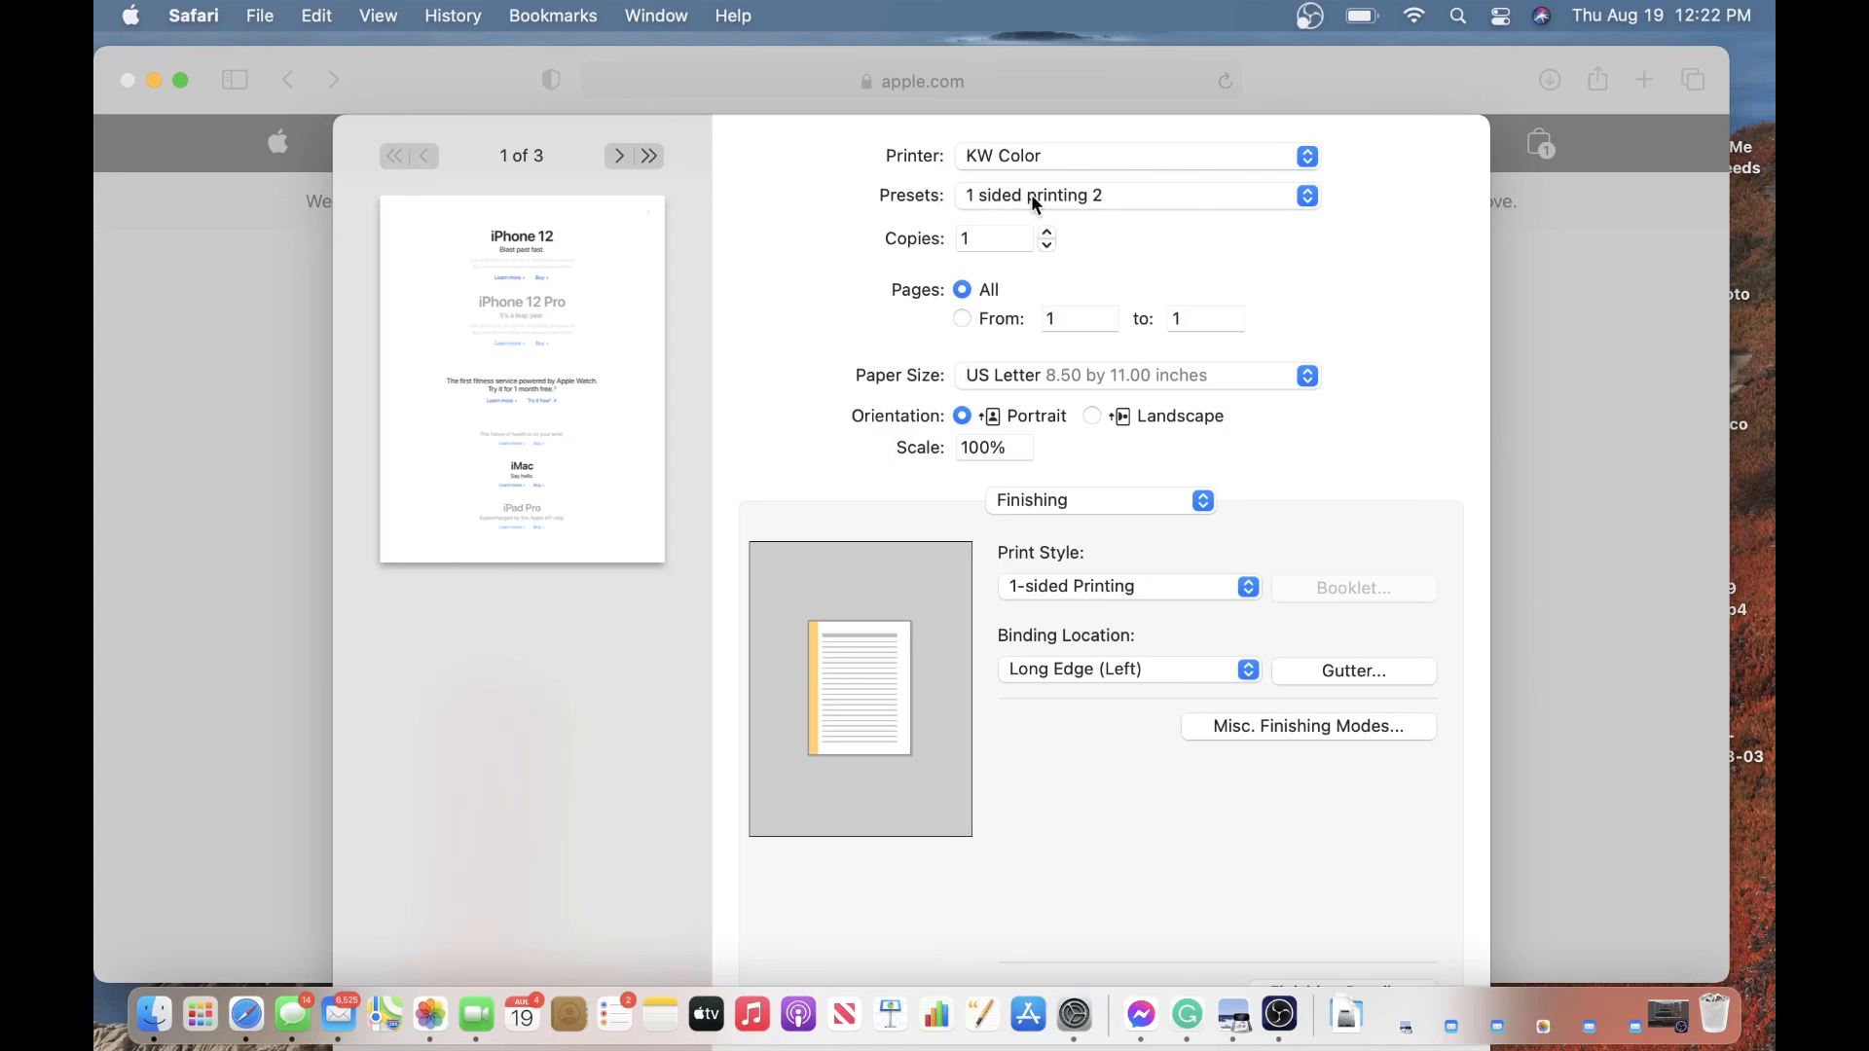
Switch the print options section from Finishing to the Safari options.
{"action": "left_click", "coordinate": [1124, 496]}
{"action": "left_click", "coordinate": [1037, 299]}
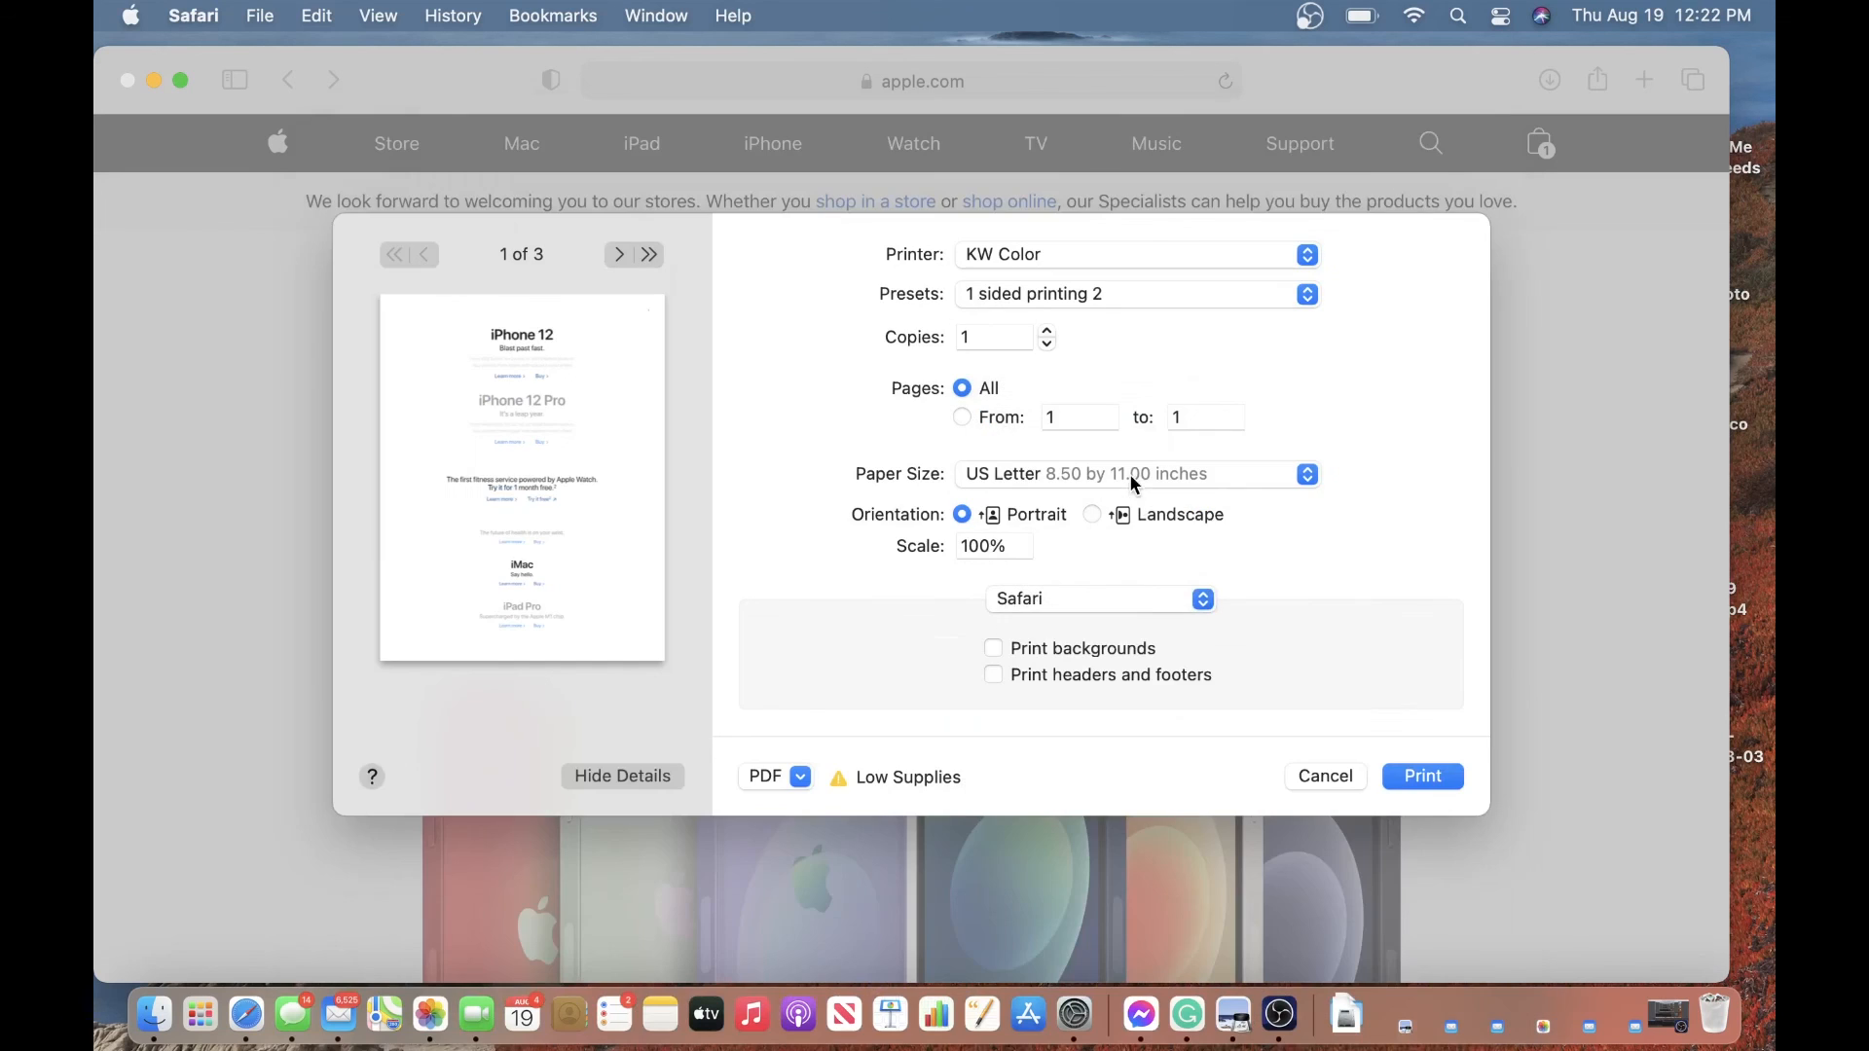